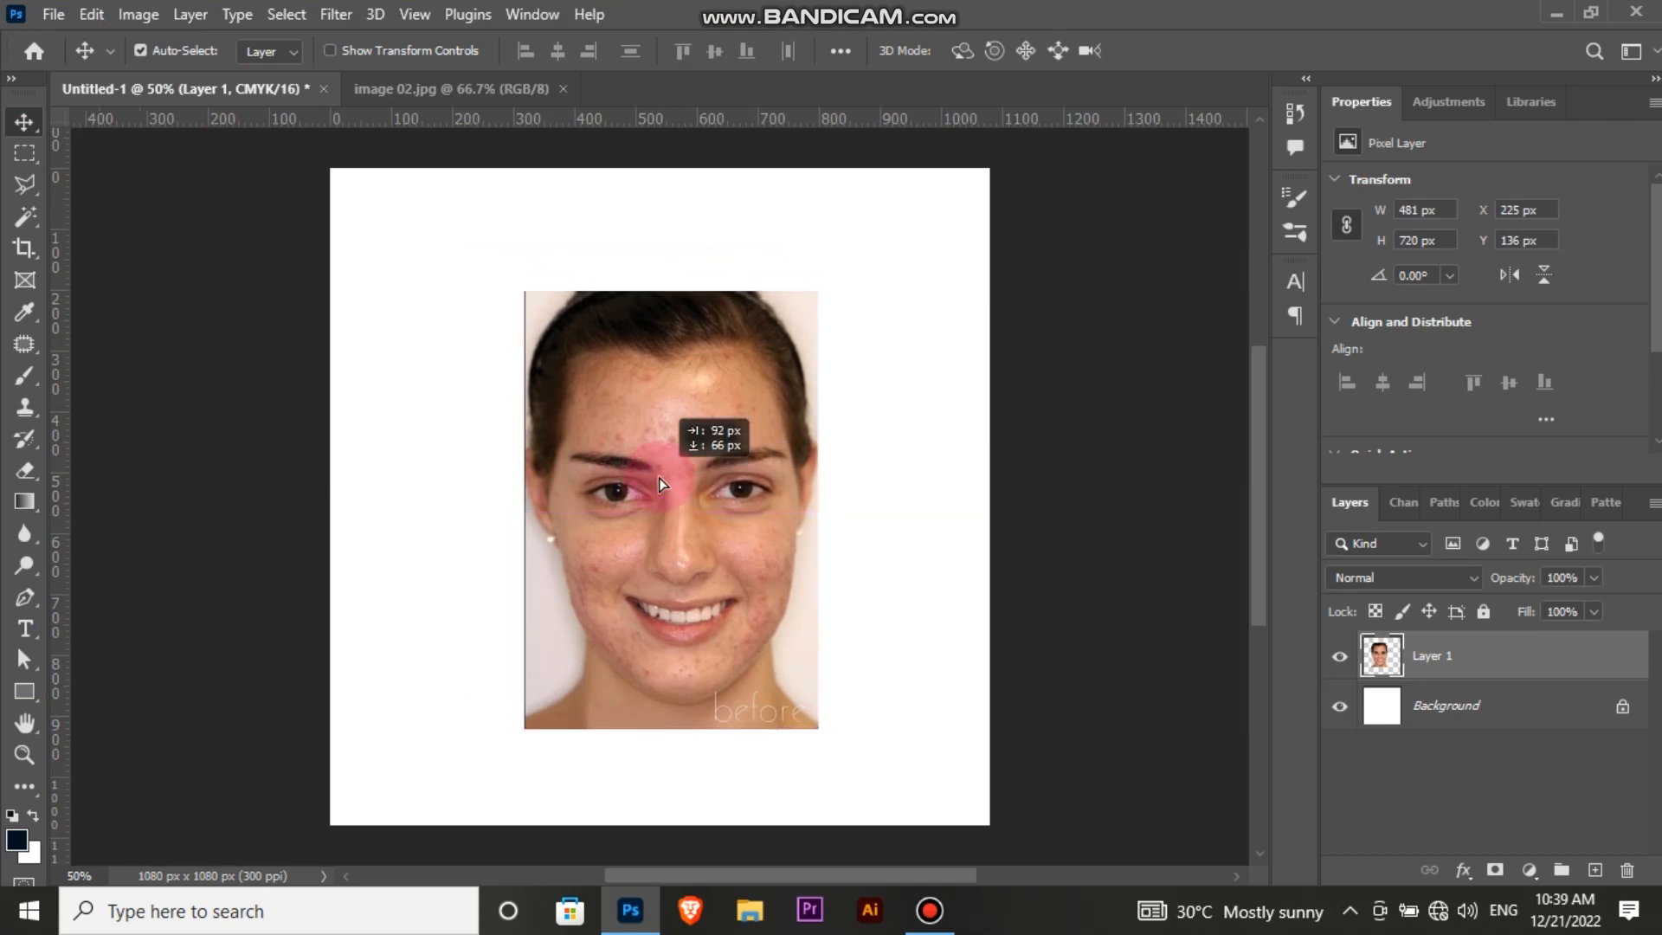
Scale the portrait layer to about 151% and reposition it so the face fills the canvas height
key(ctrl+t)
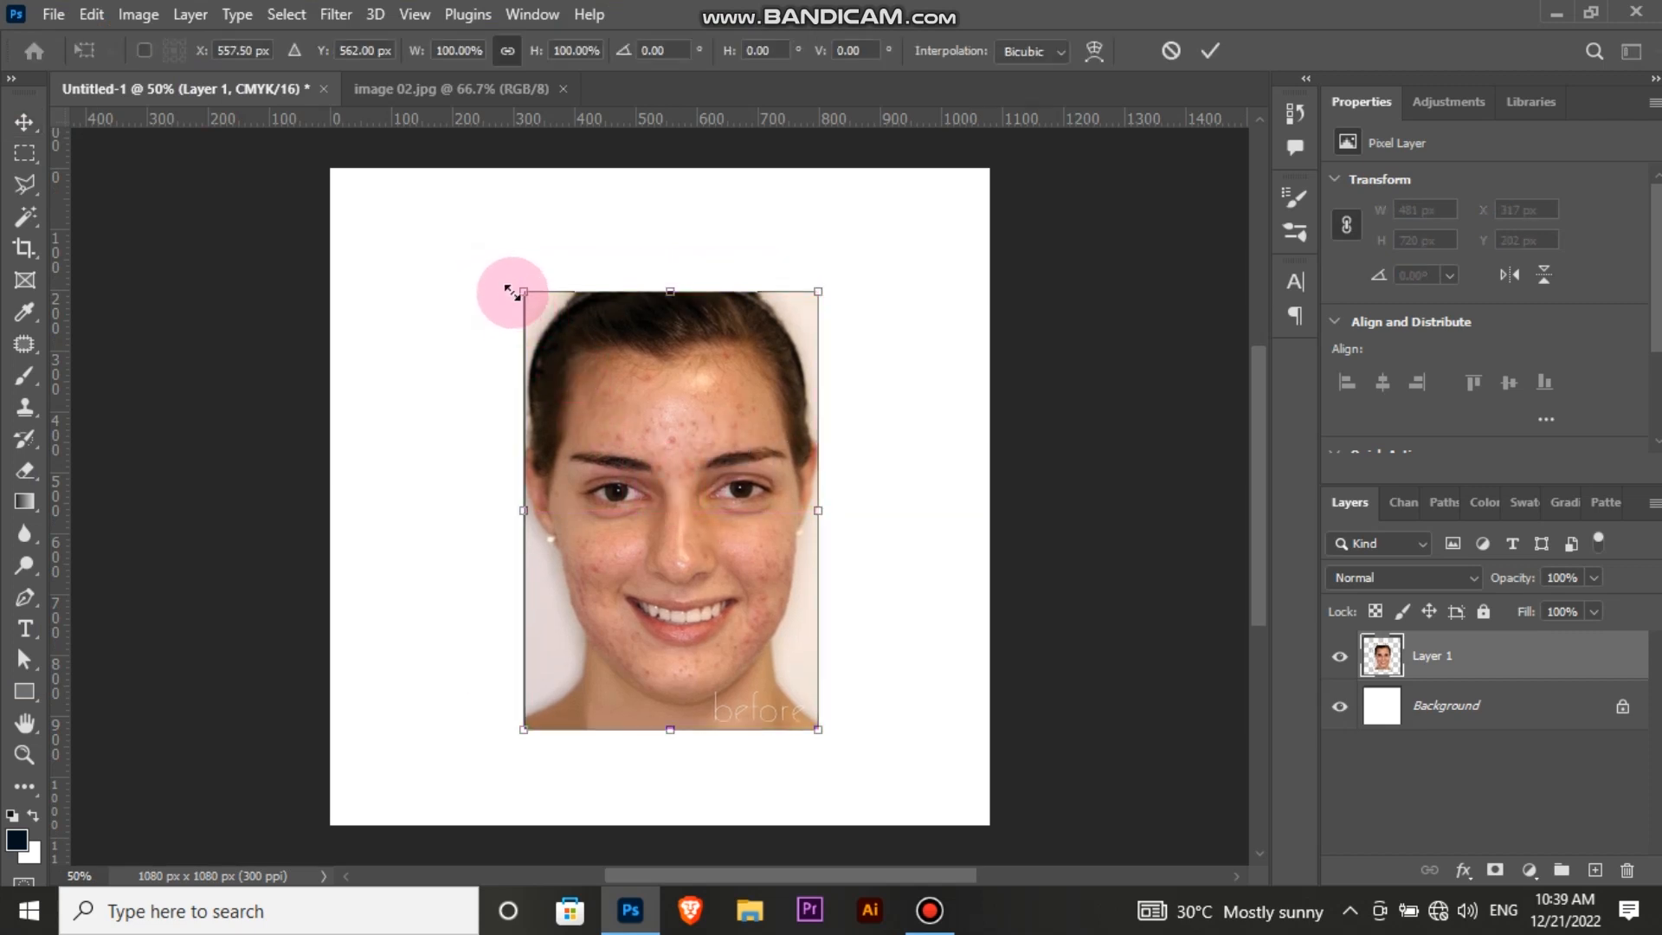
drag(521, 291, 449, 186)
drag(456, 445, 390, 471)
drag(567, 553, 616, 548)
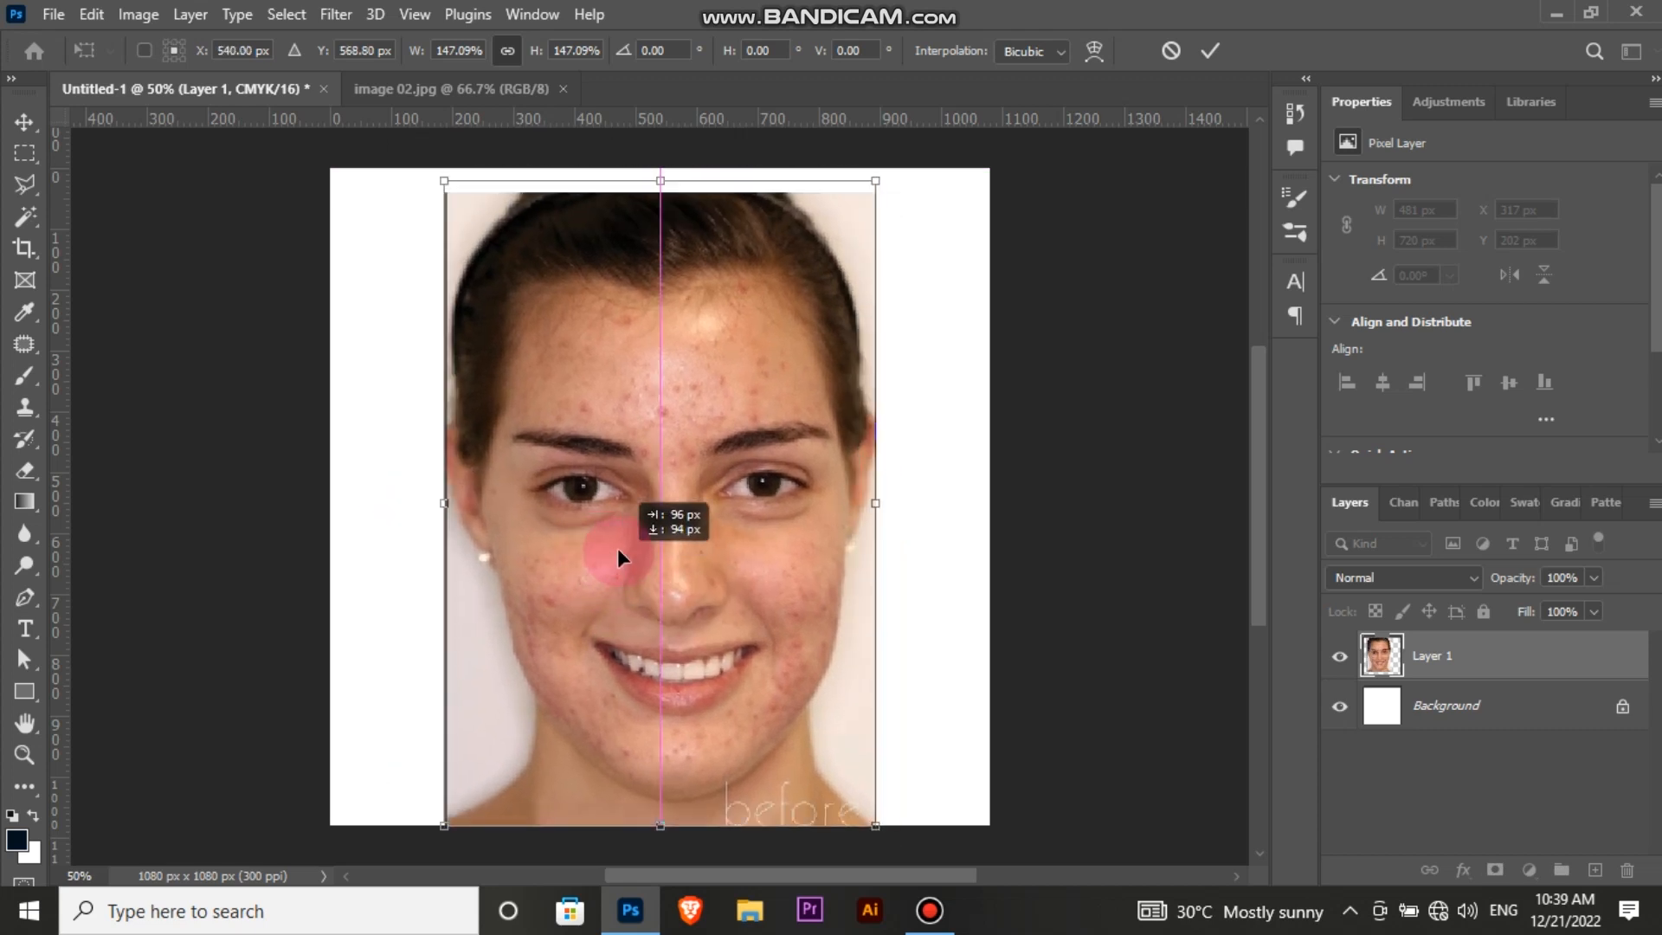
drag(874, 500, 887, 494)
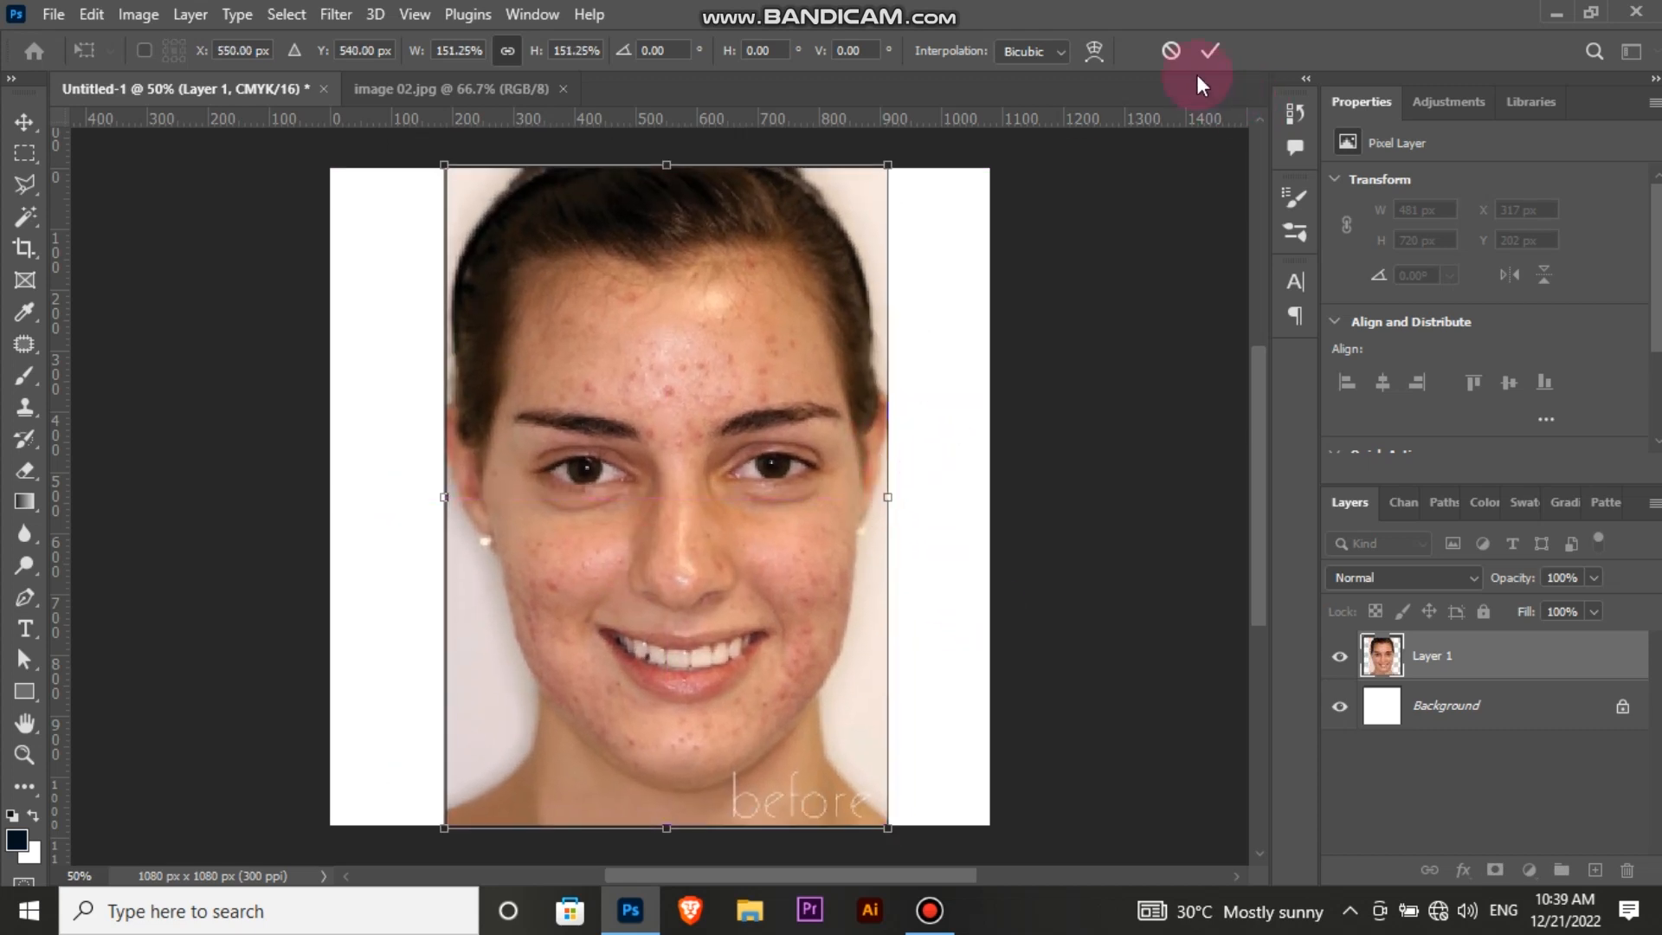
click(1209, 51)
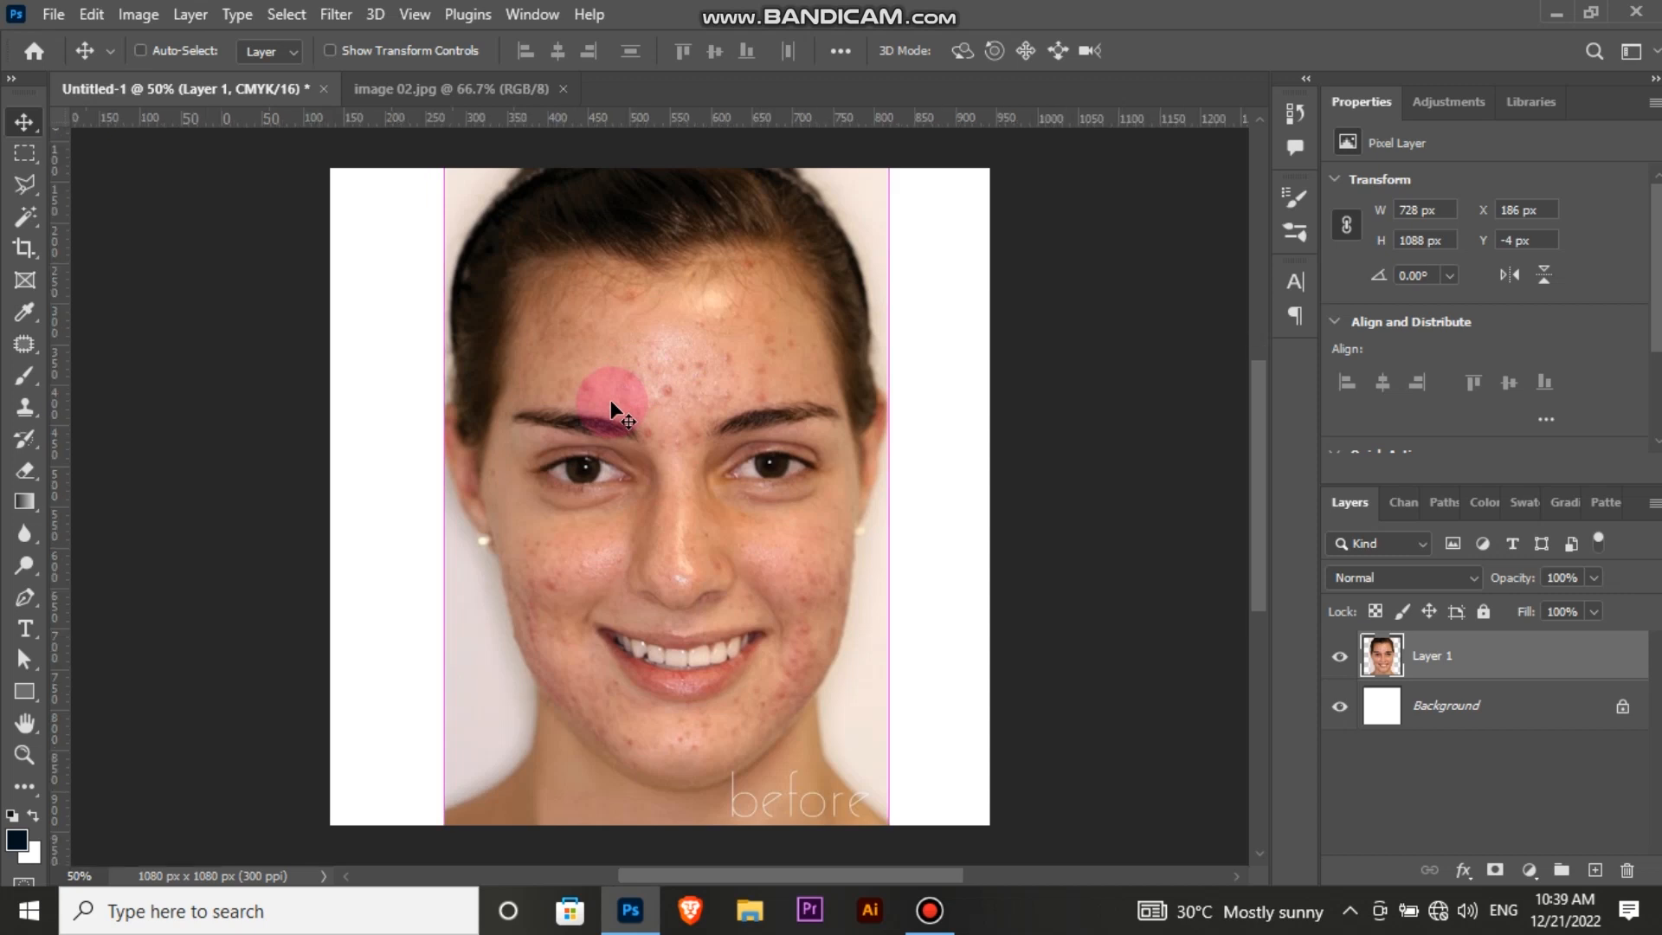
Heal the blemishes in the middle of the forehead using the Spot Healing Brush at 165 px
key(ctrl+plus)
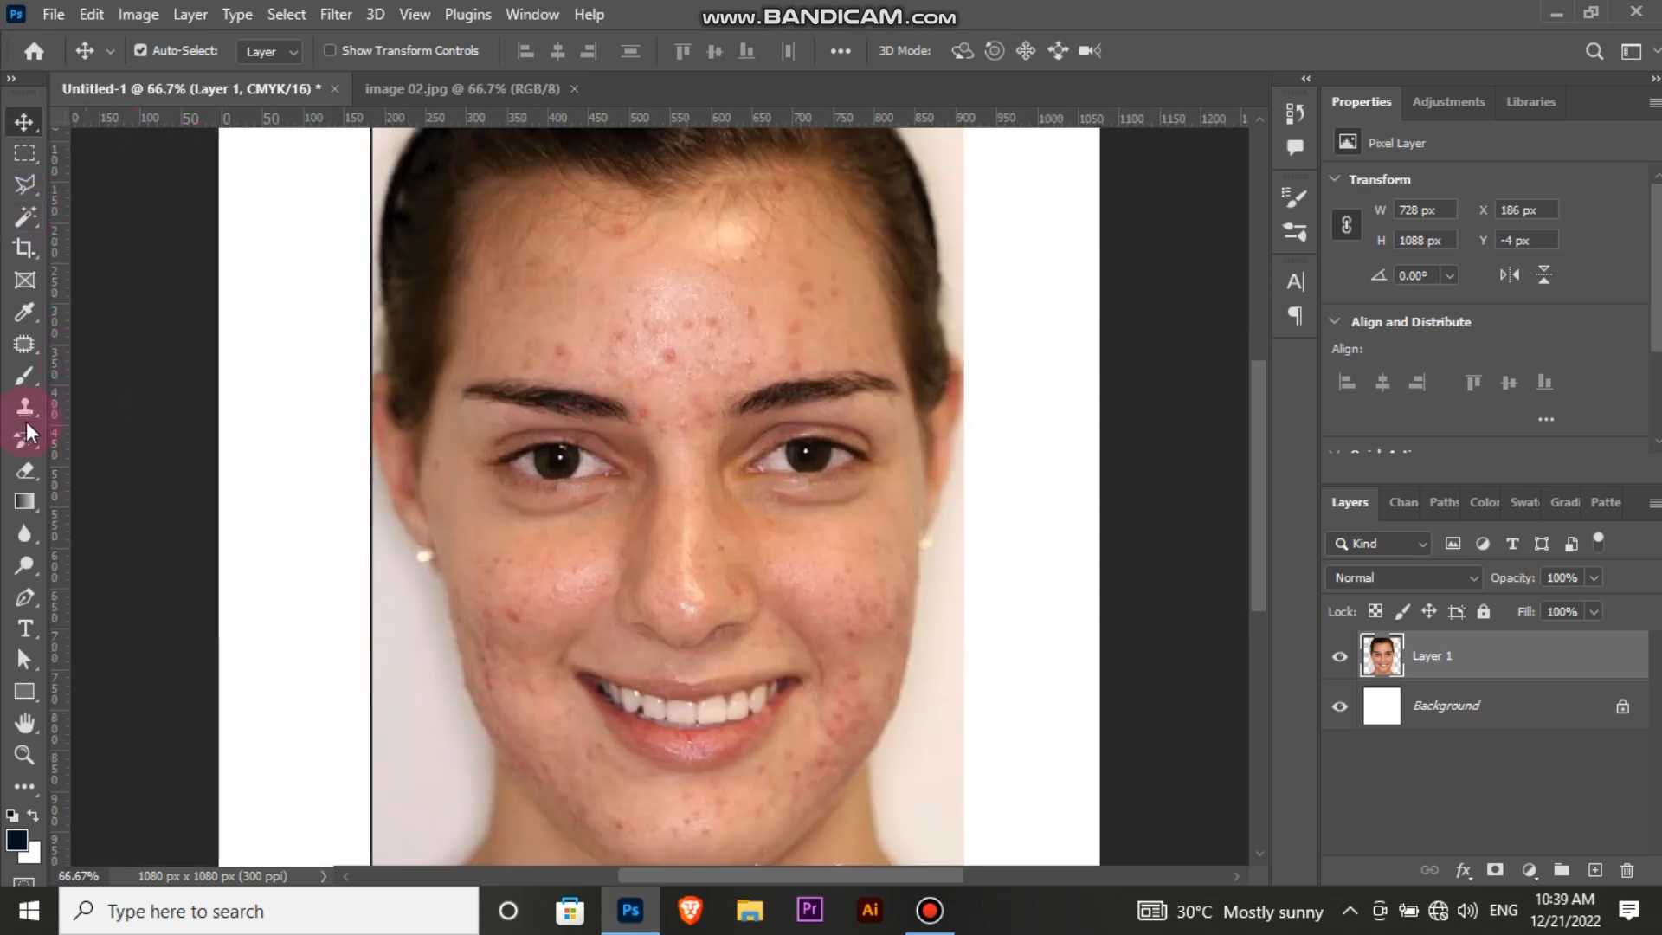
click(26, 346)
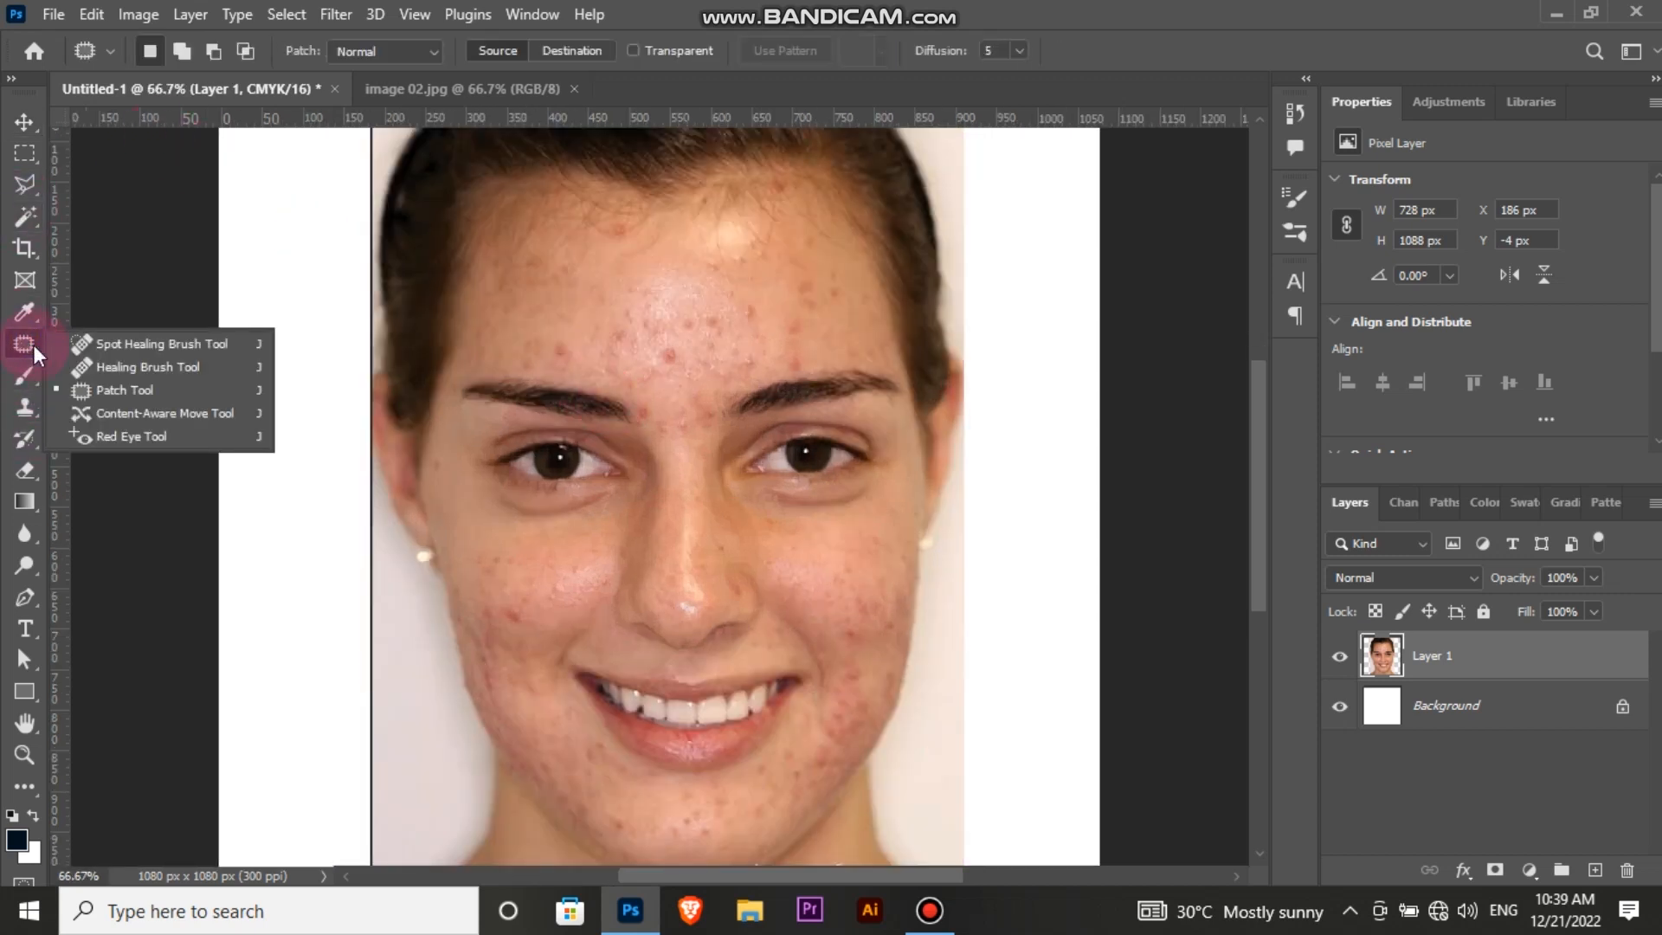
click(121, 392)
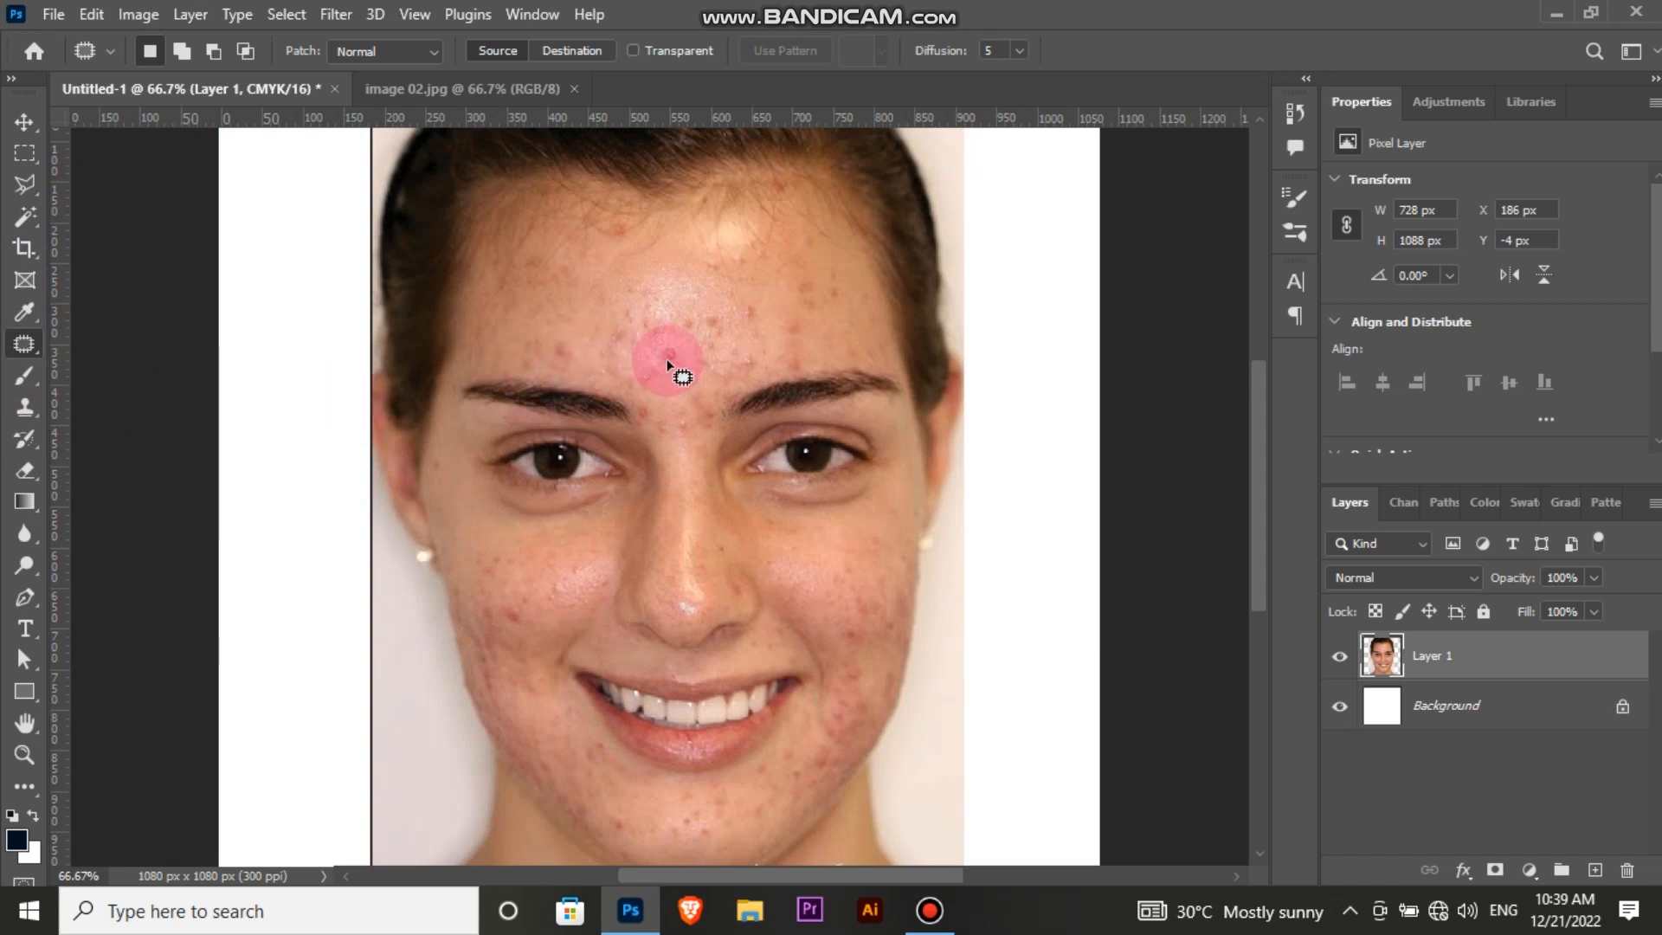
right_click(33, 340)
click(125, 346)
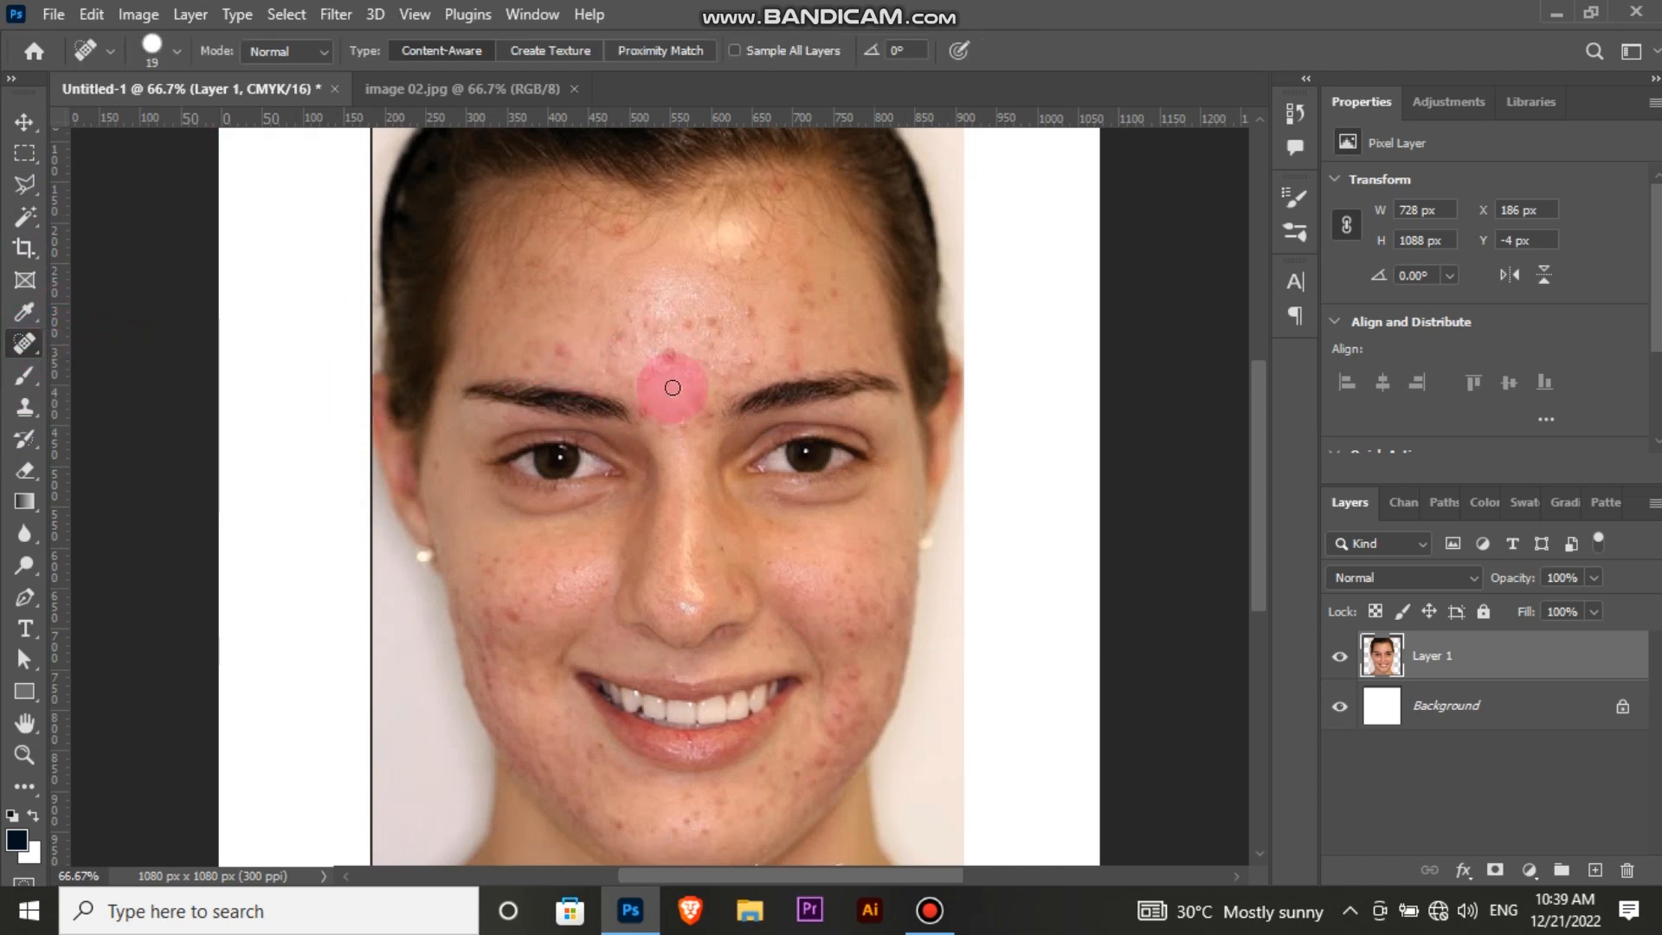
right_click(748, 388)
drag(823, 430, 862, 430)
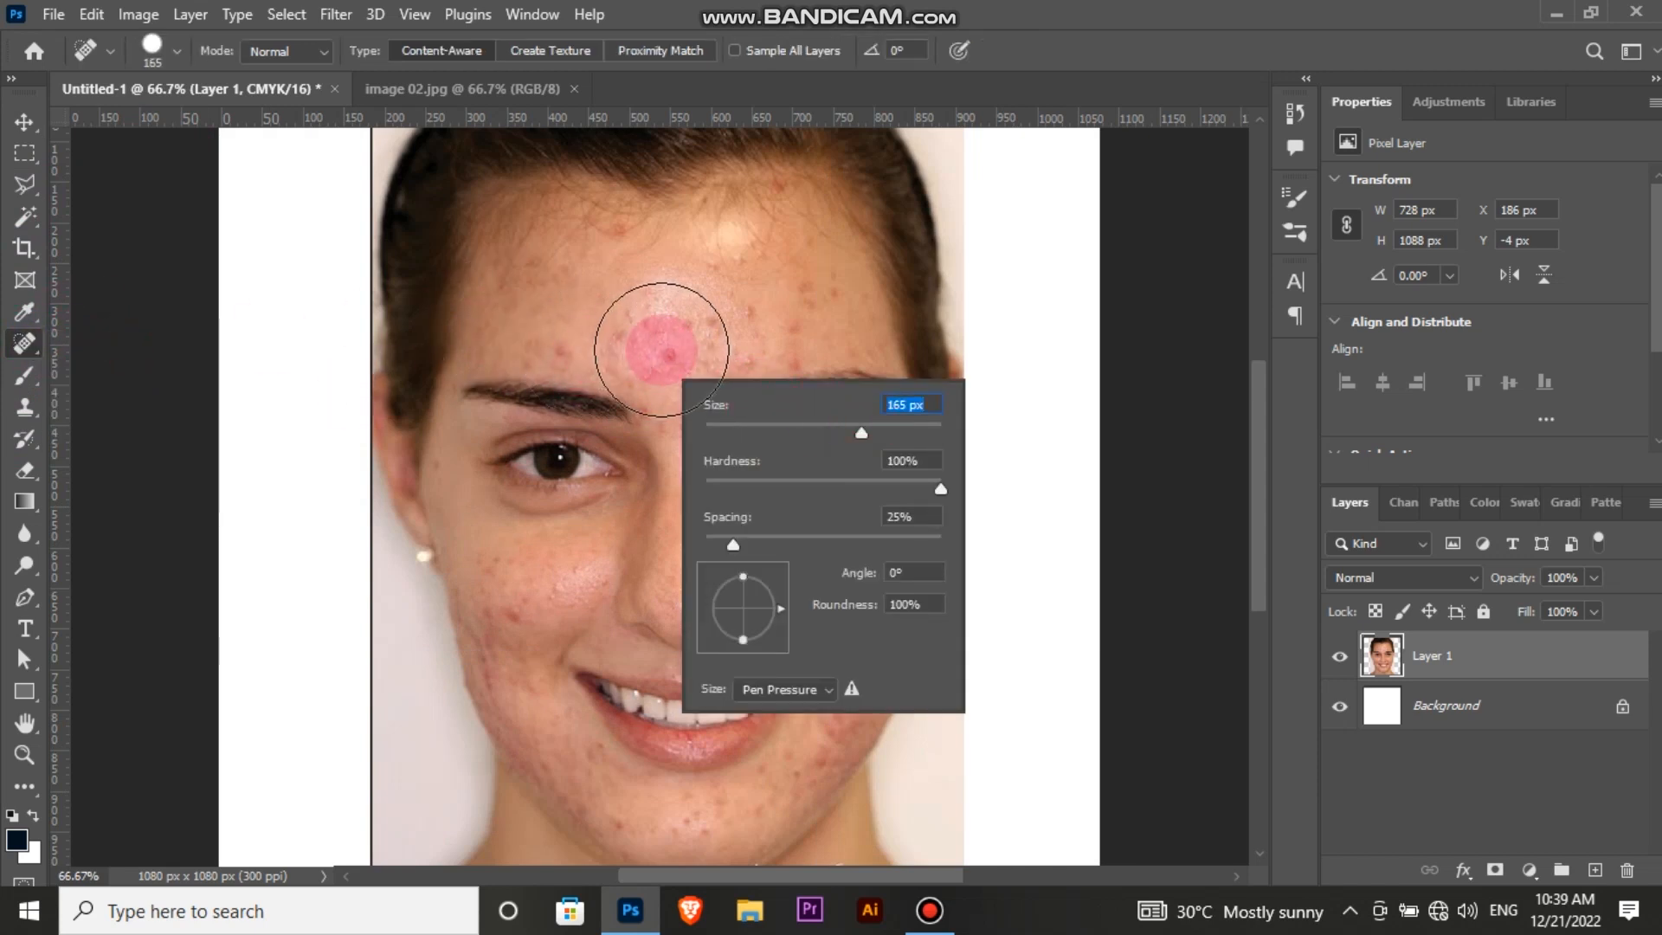
key(Return)
click(683, 330)
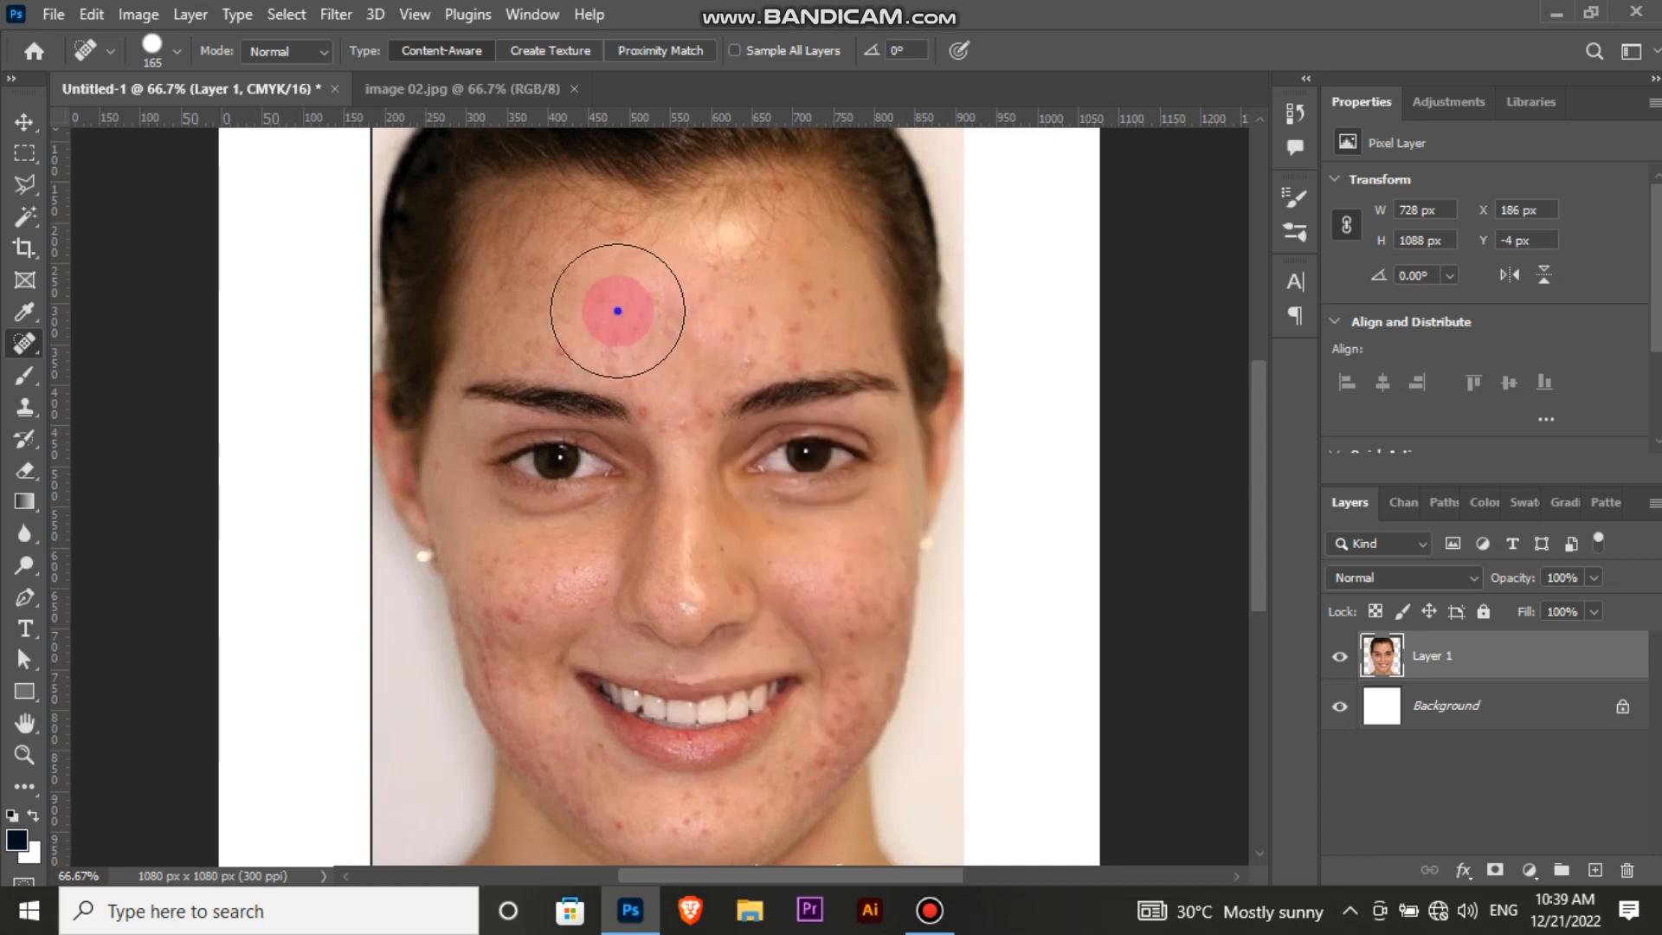
Reduce the healing brush to 89 px and heal the spots above the image-left eyebrow and between the eyebrows
right_click(627, 312)
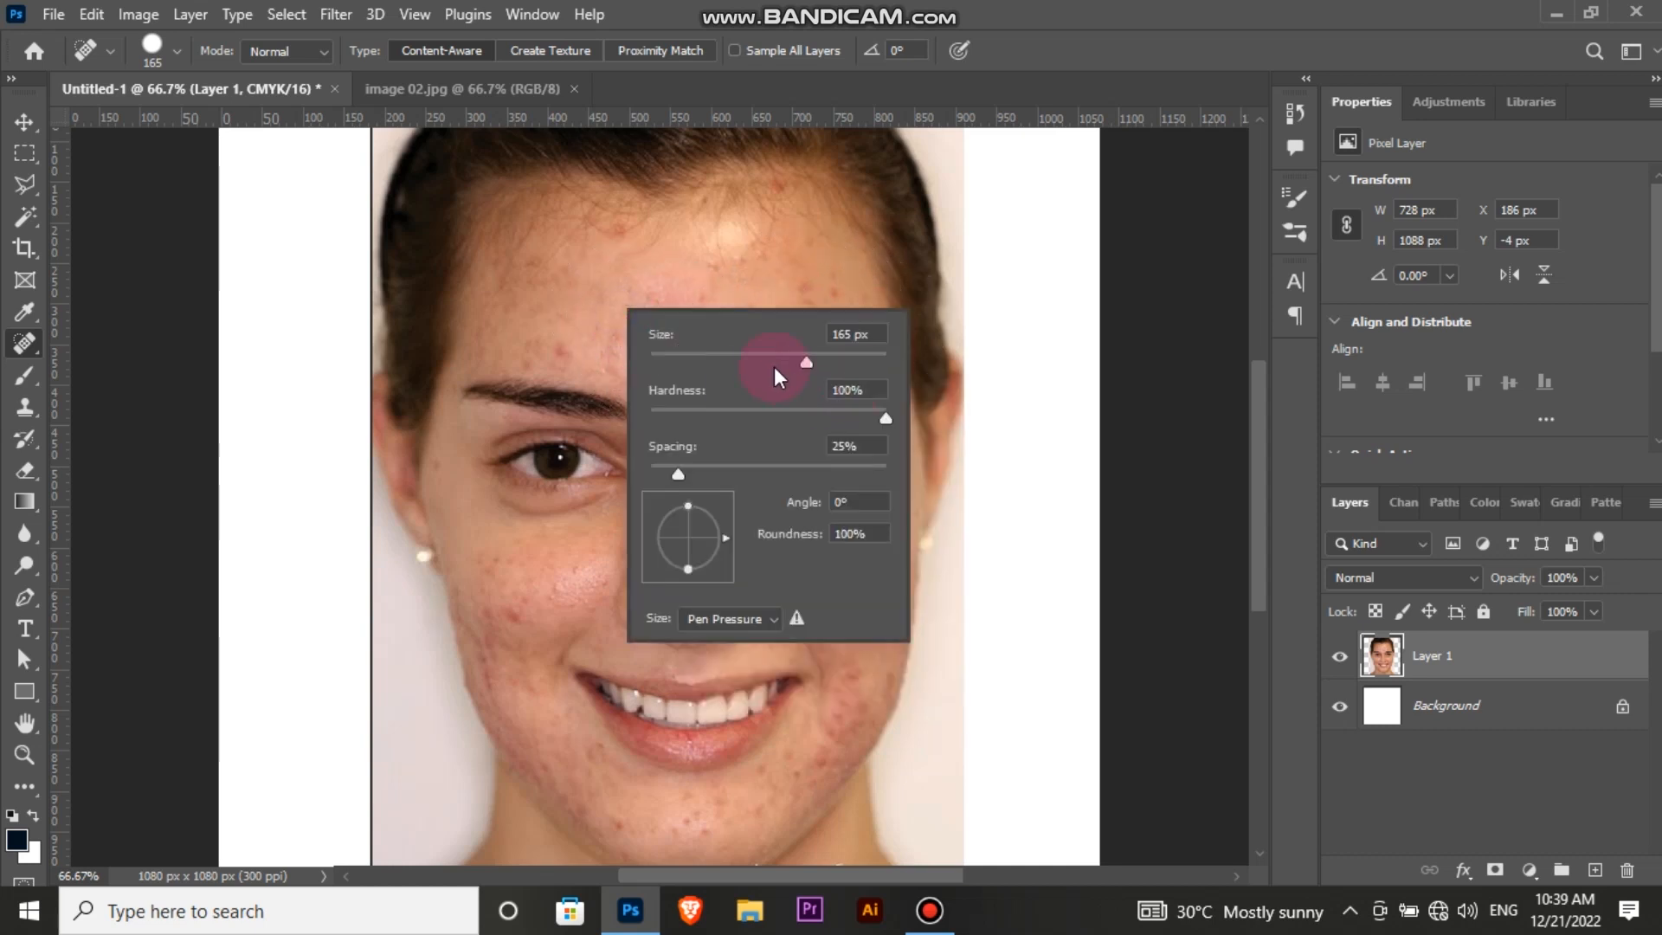
key(Return)
click(557, 334)
click(543, 342)
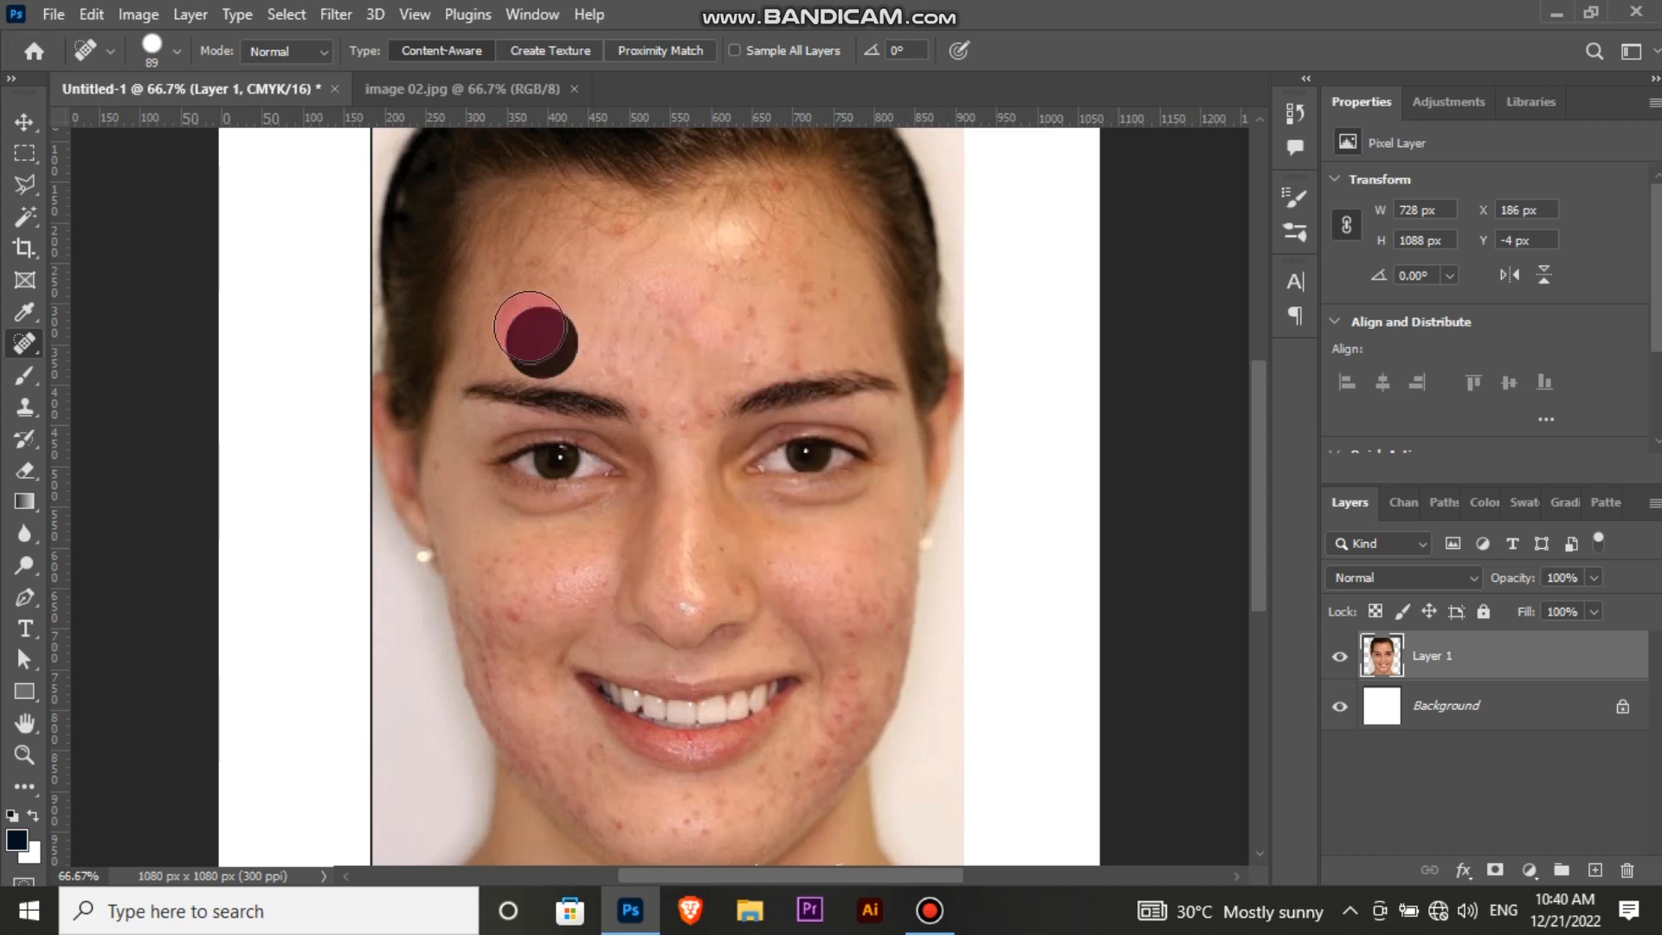
click(538, 314)
click(672, 414)
click(688, 422)
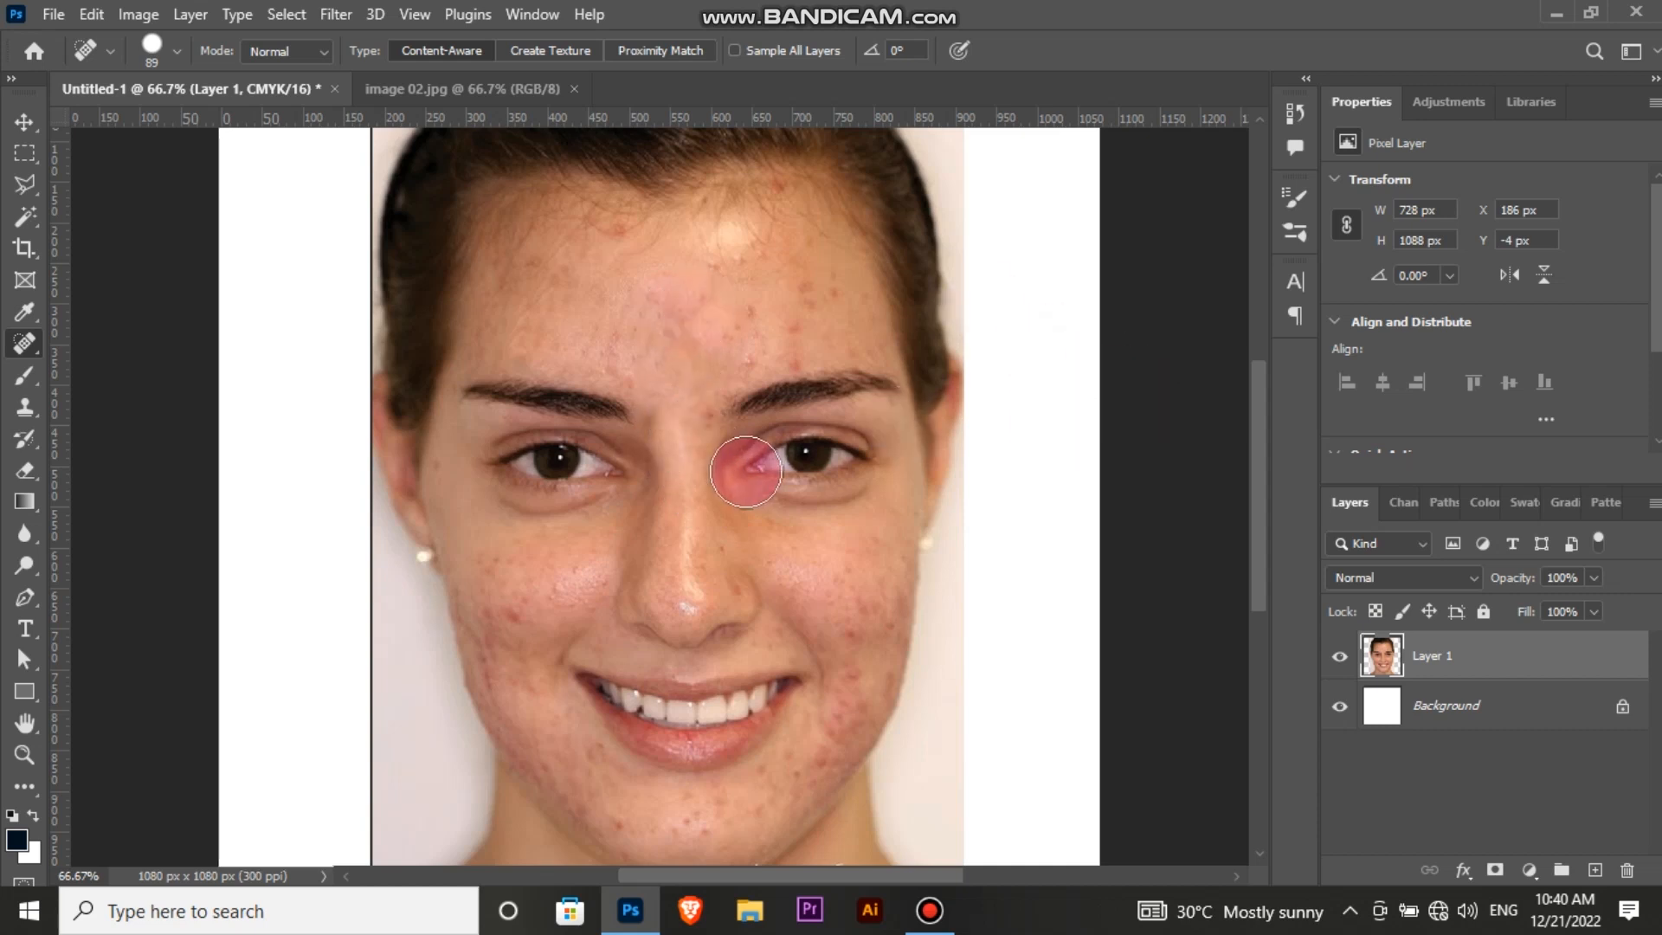
click(673, 408)
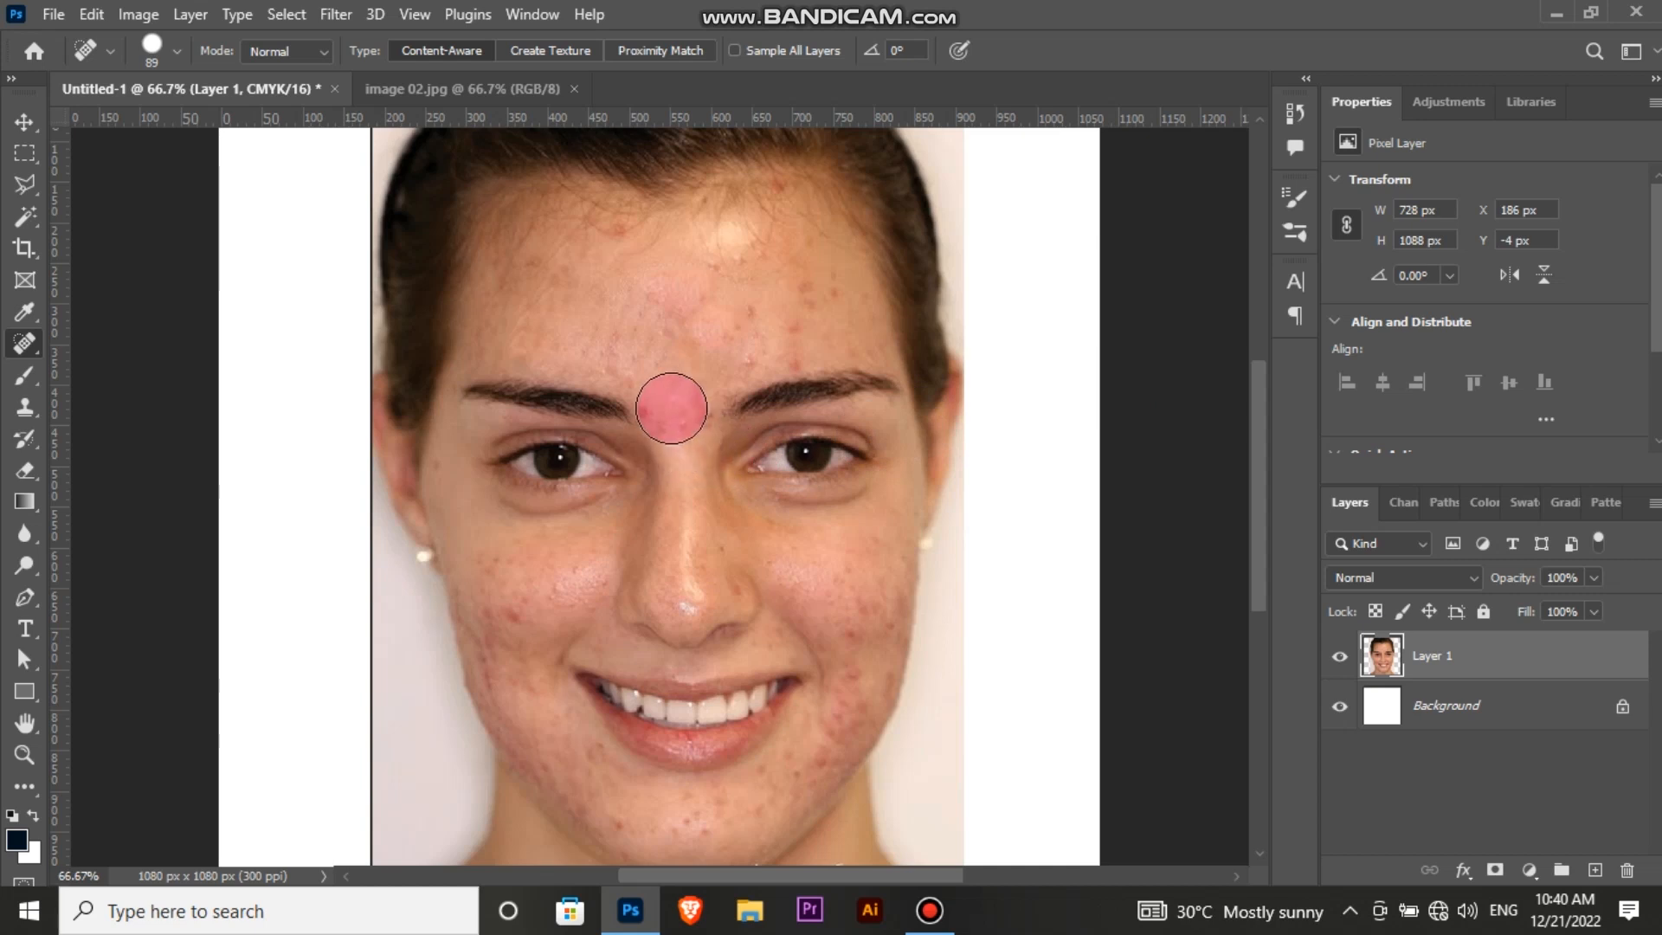
Set the healing brush size to 42 px and retouch the remaining red spots between the eyebrows
right_click(673, 407)
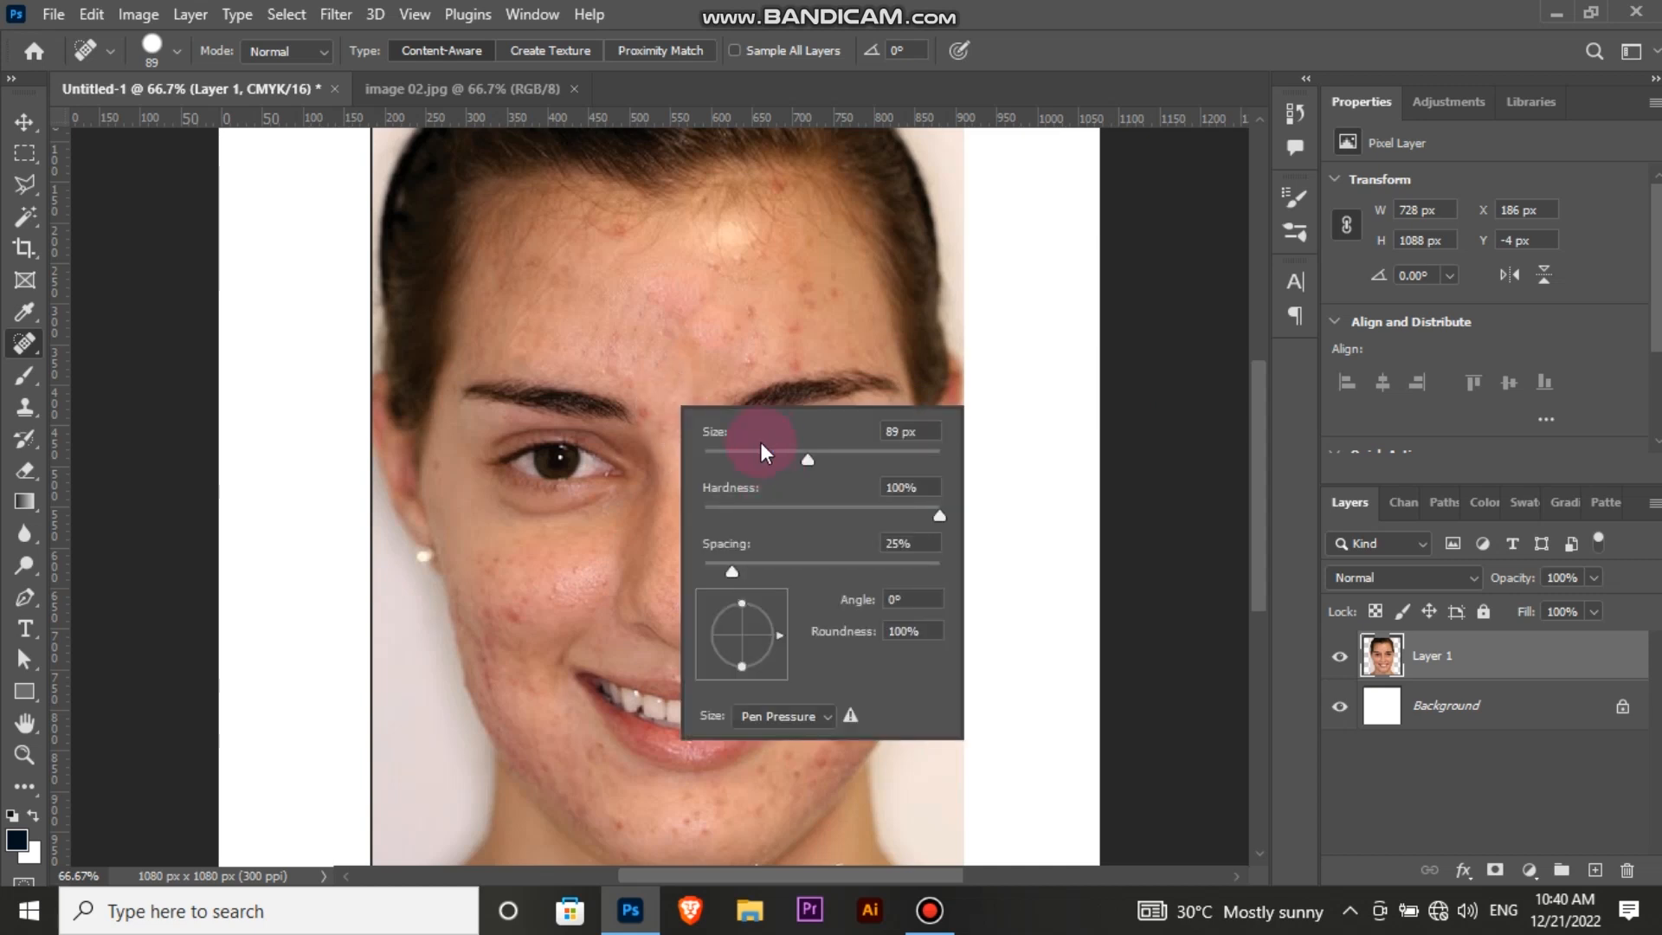
click(745, 449)
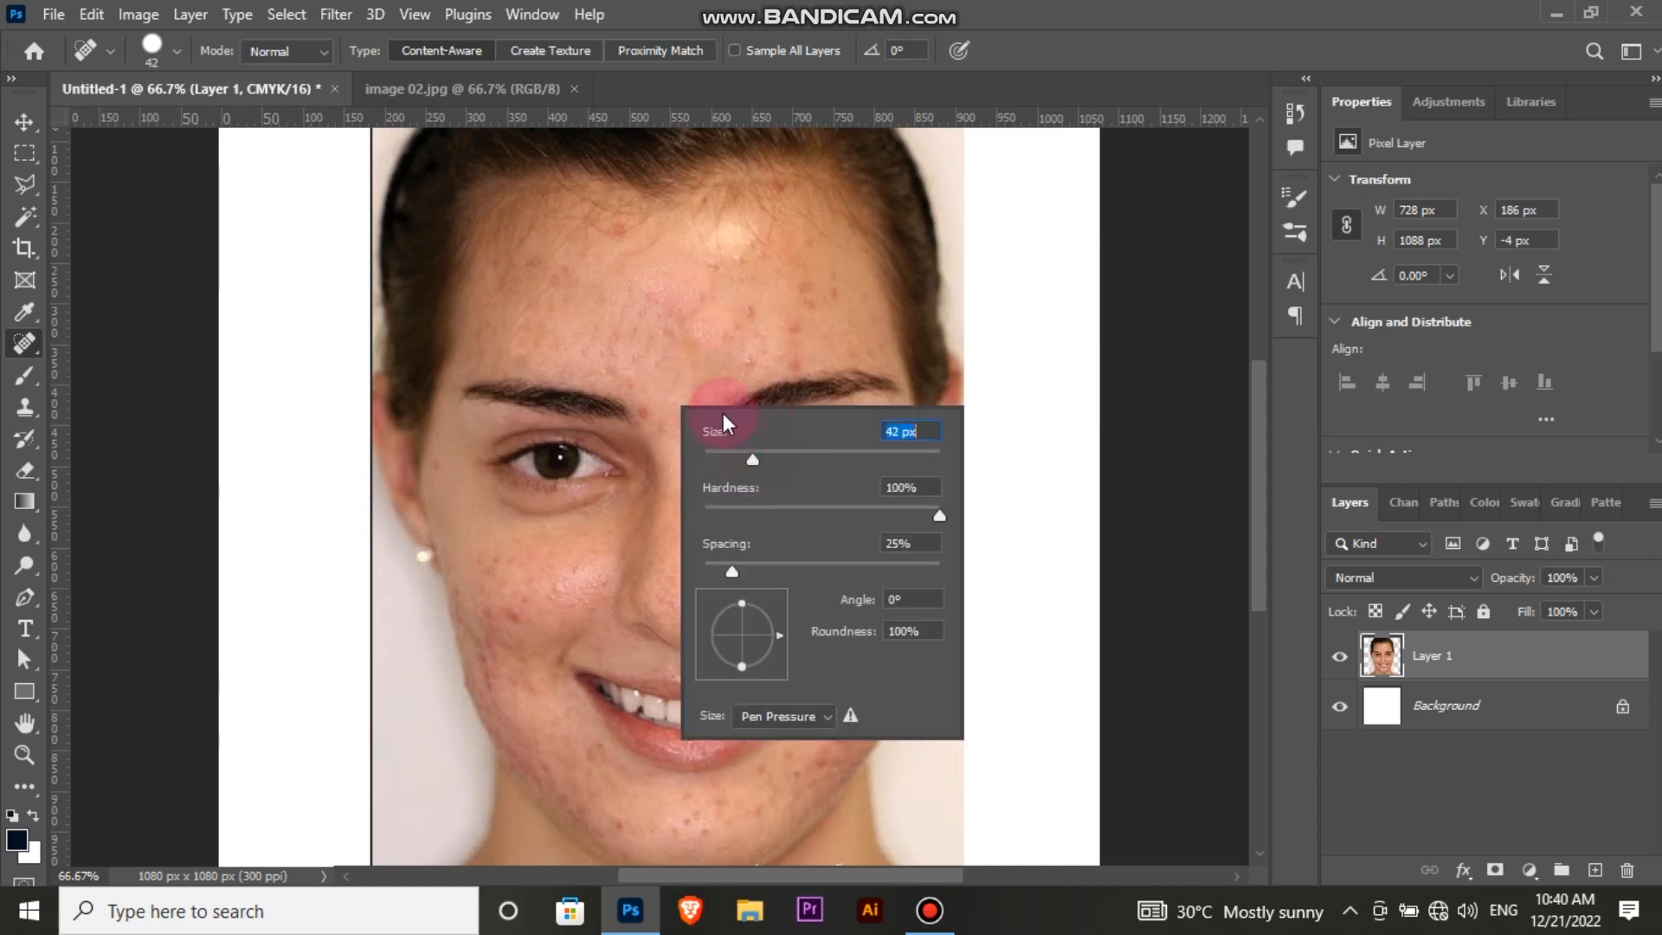
click(646, 405)
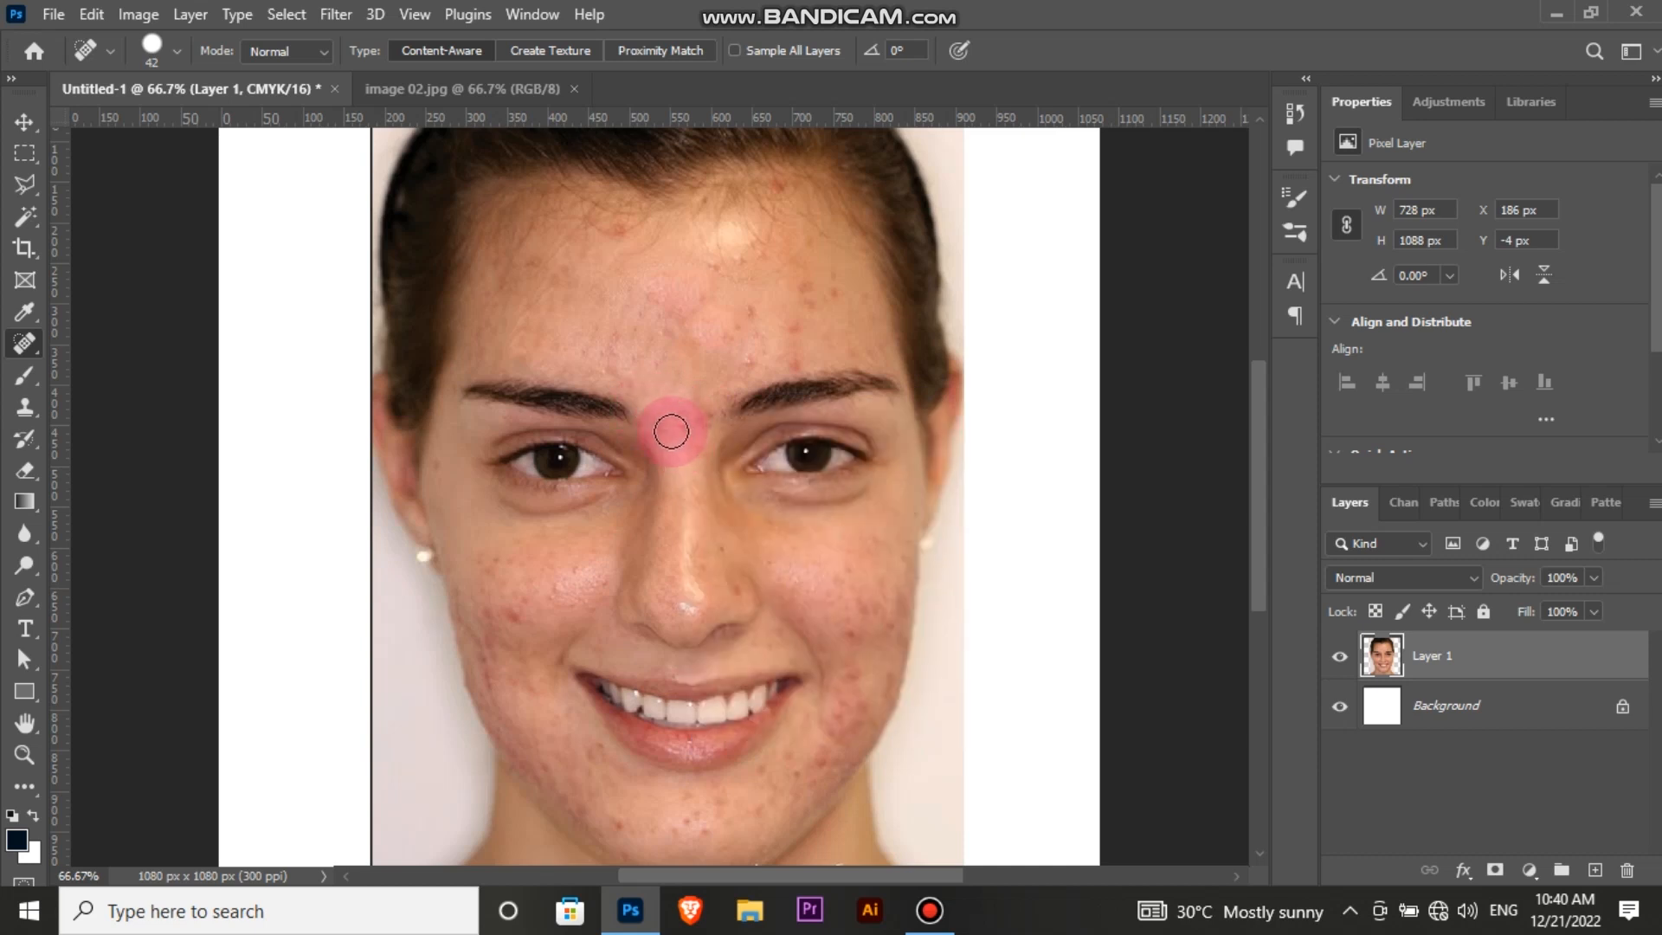
click(683, 423)
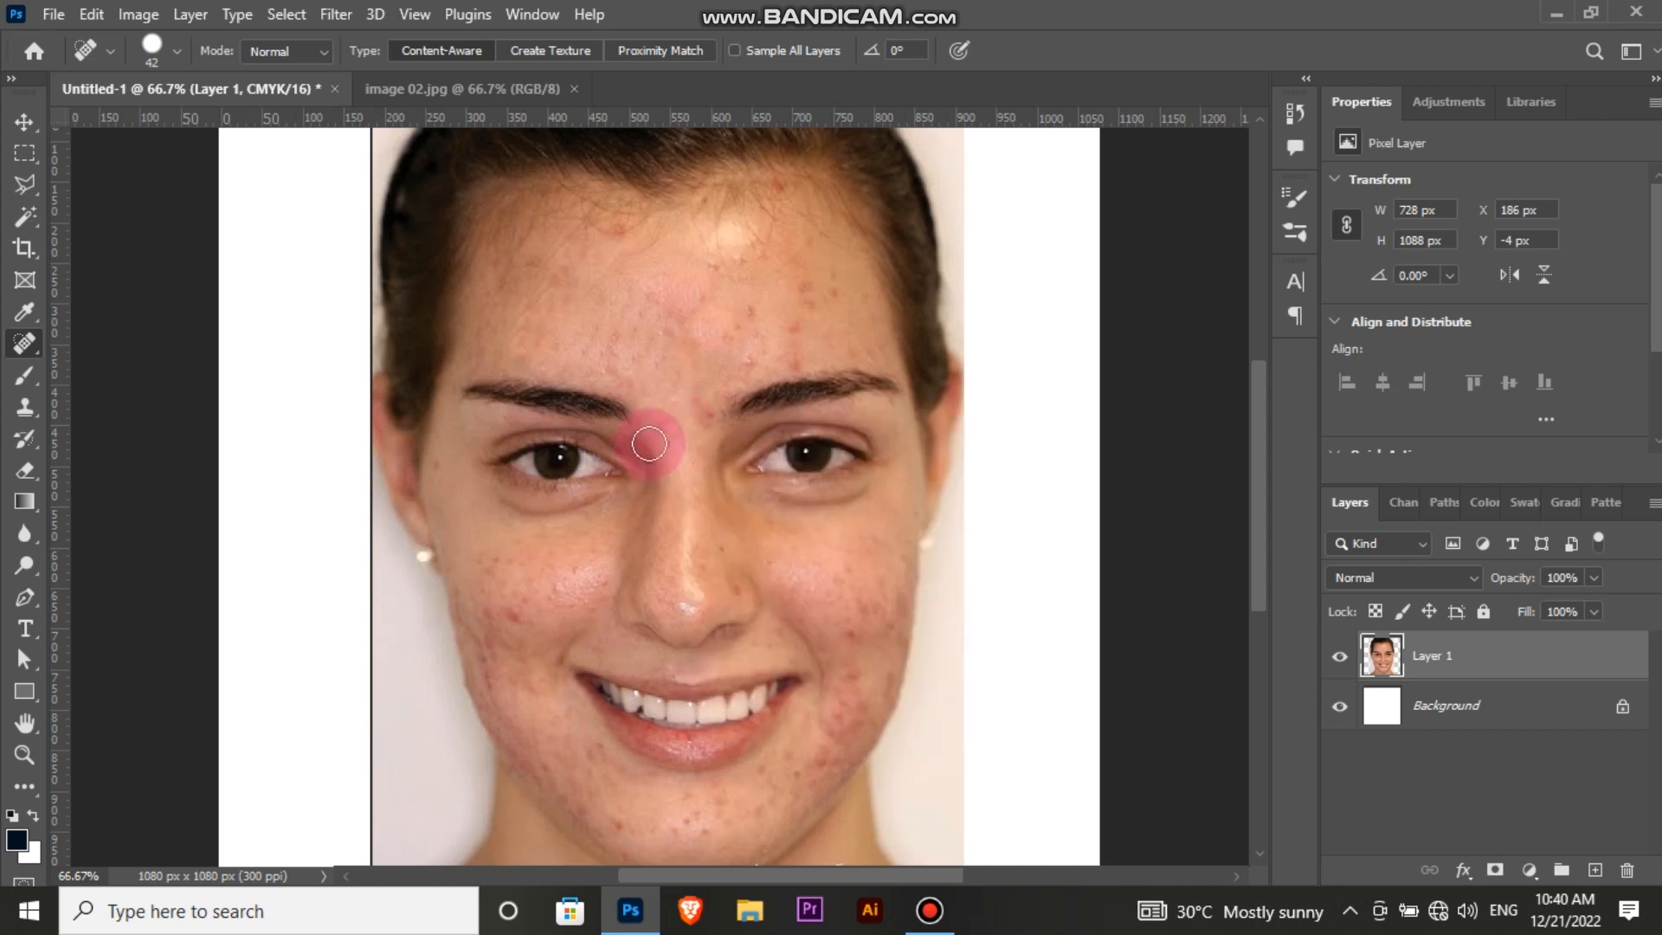
Heal the individual pimples on the image-right half of the forehead, above the eyebrow
click(750, 344)
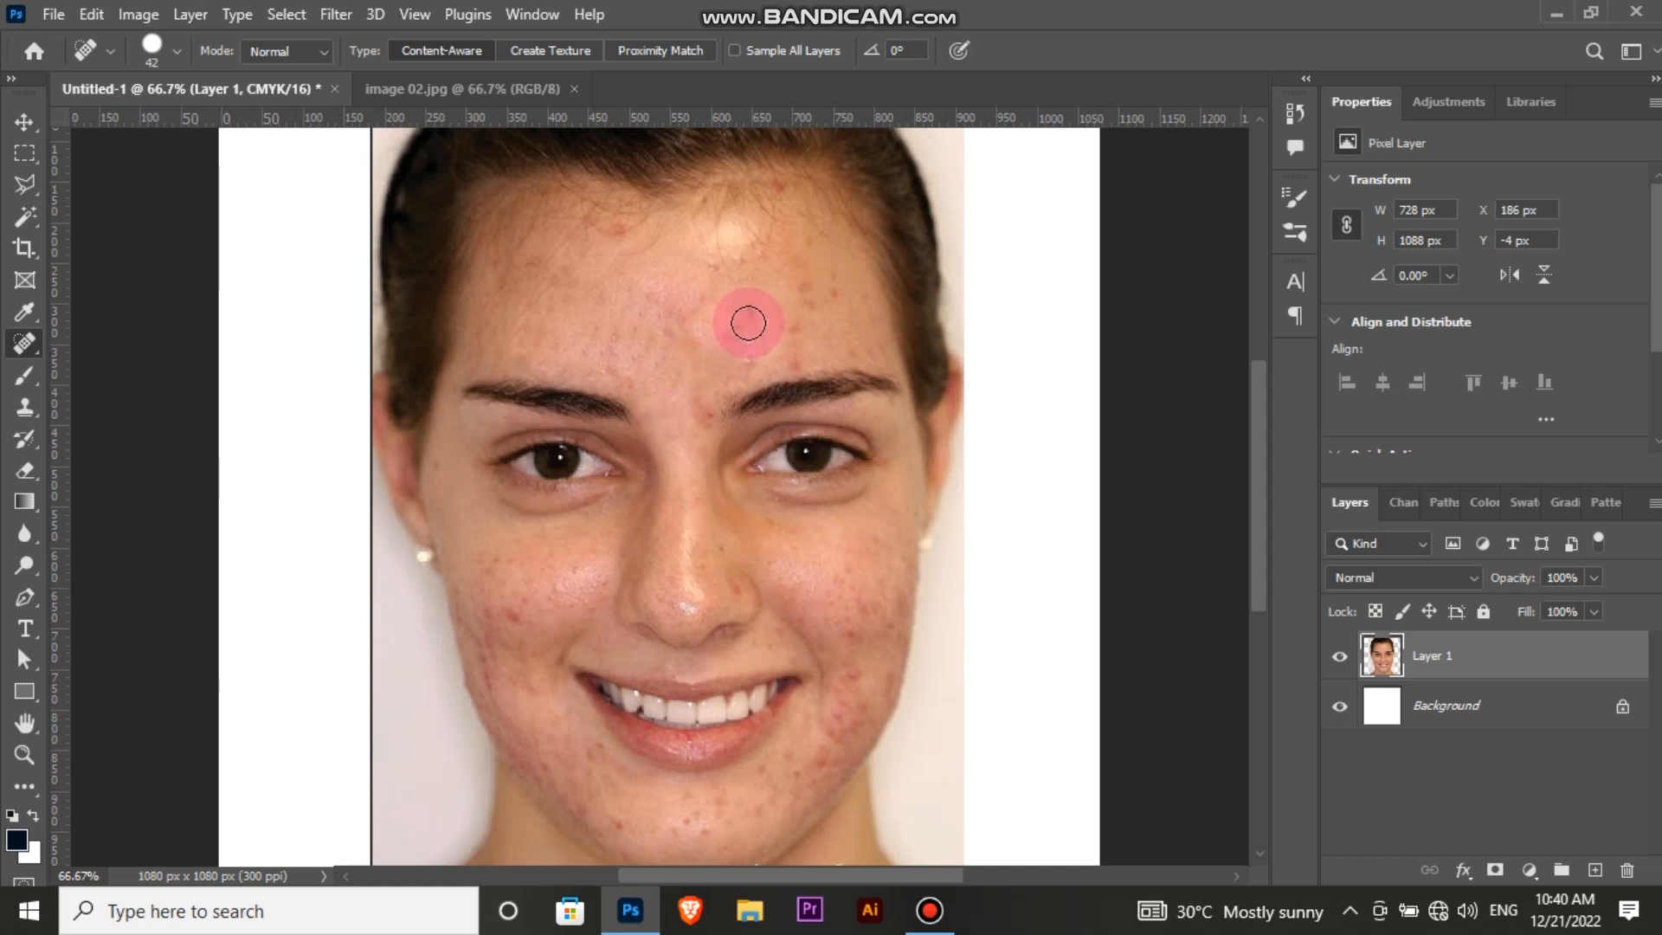
click(750, 315)
click(715, 381)
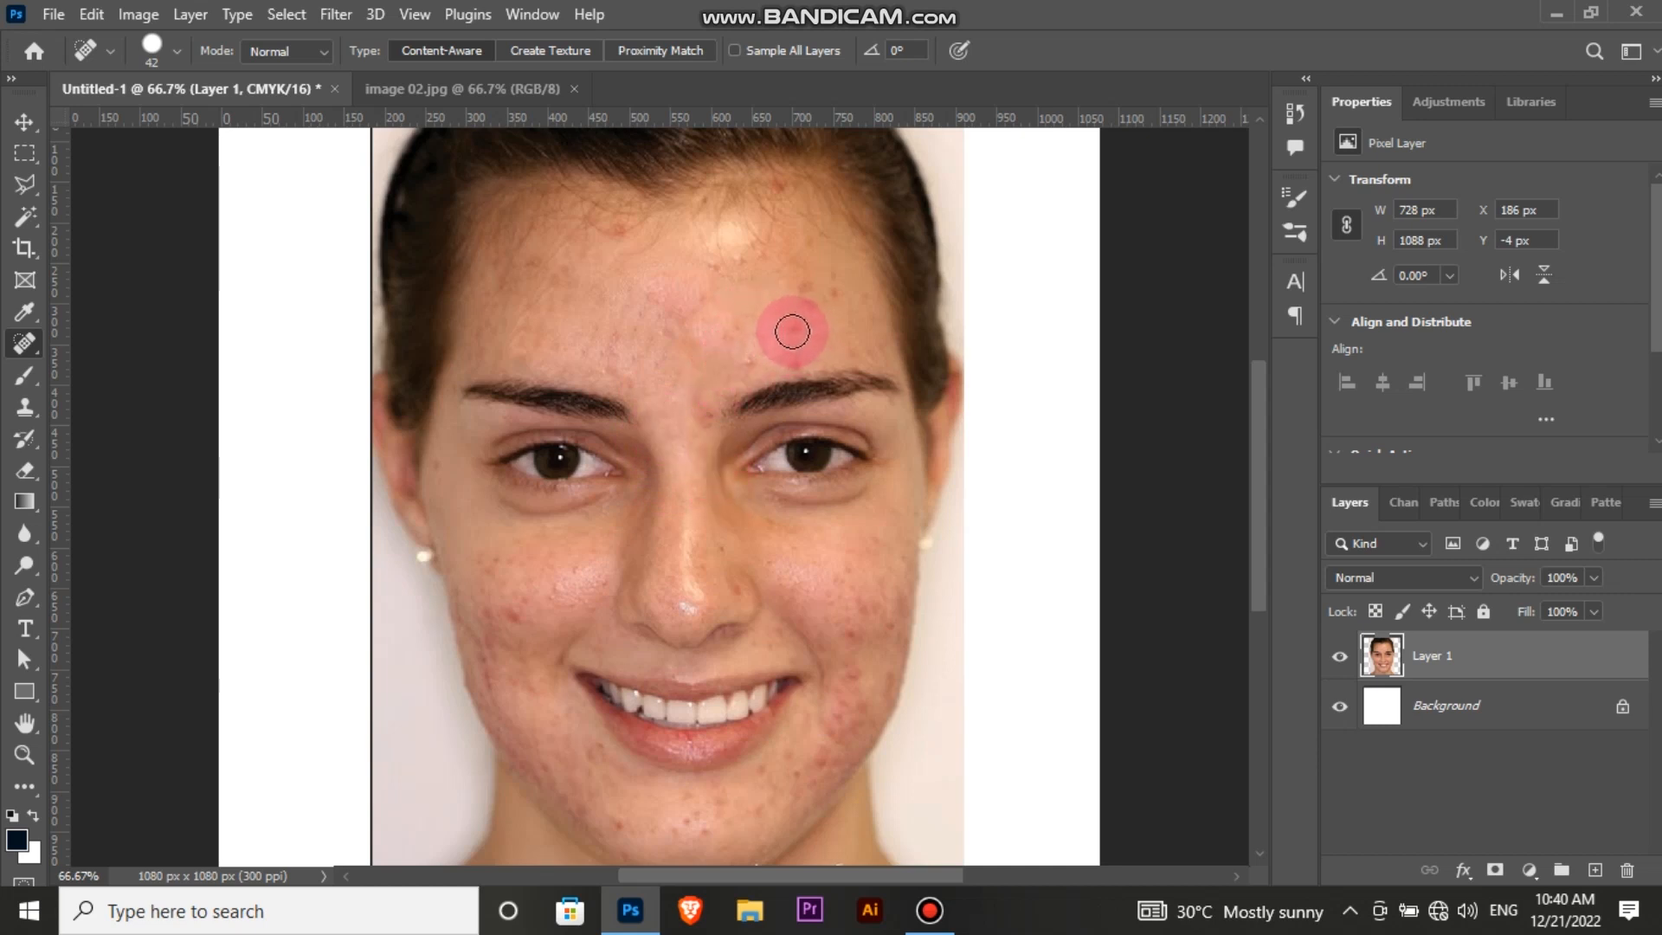
click(790, 331)
click(802, 292)
click(836, 292)
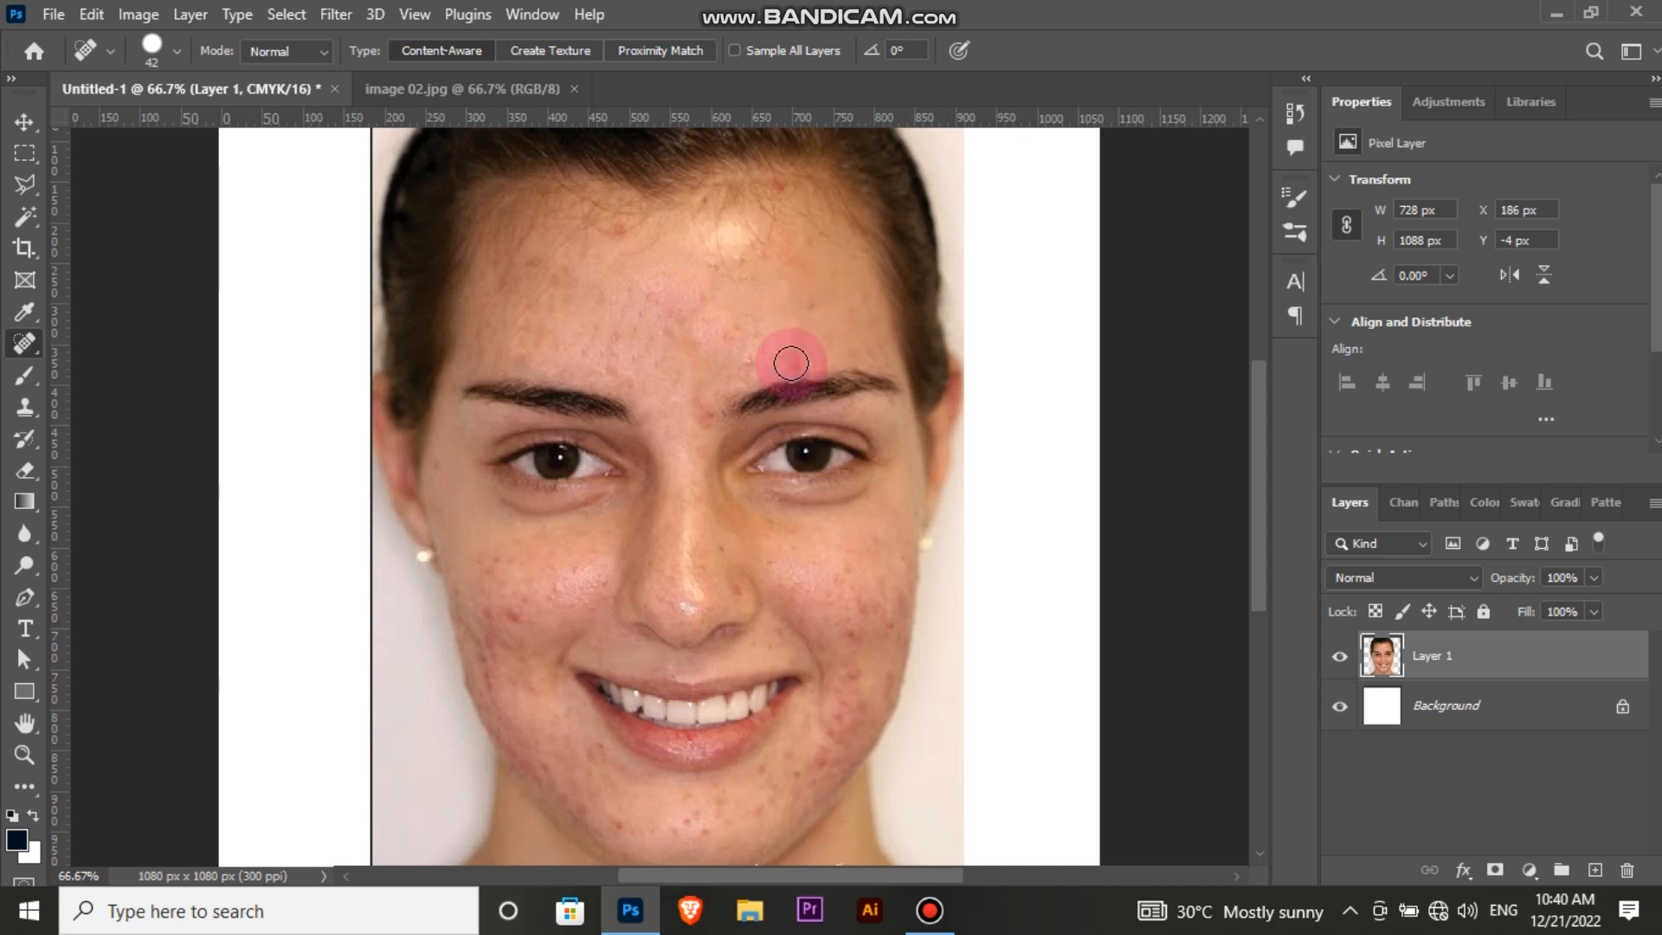
click(790, 359)
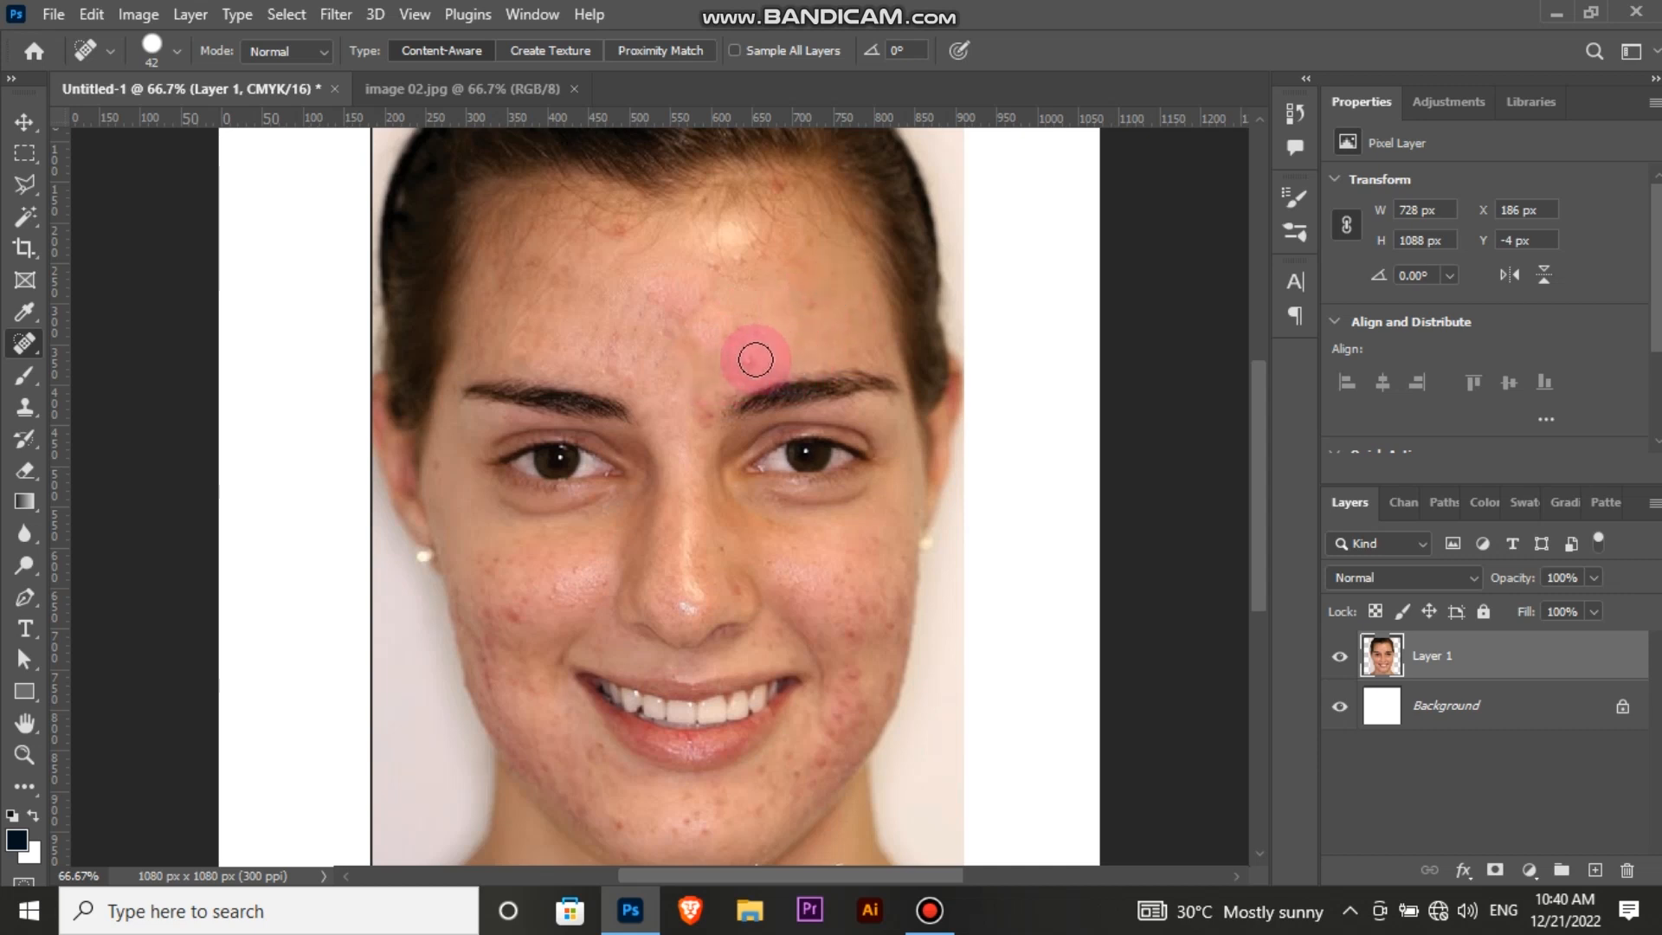
click(748, 360)
Spot-heal the marks on the upper and central forehead, the inner brow and the side of the nose
click(745, 258)
click(717, 265)
drag(686, 322, 660, 304)
click(701, 415)
click(758, 585)
click(704, 354)
click(730, 336)
click(660, 303)
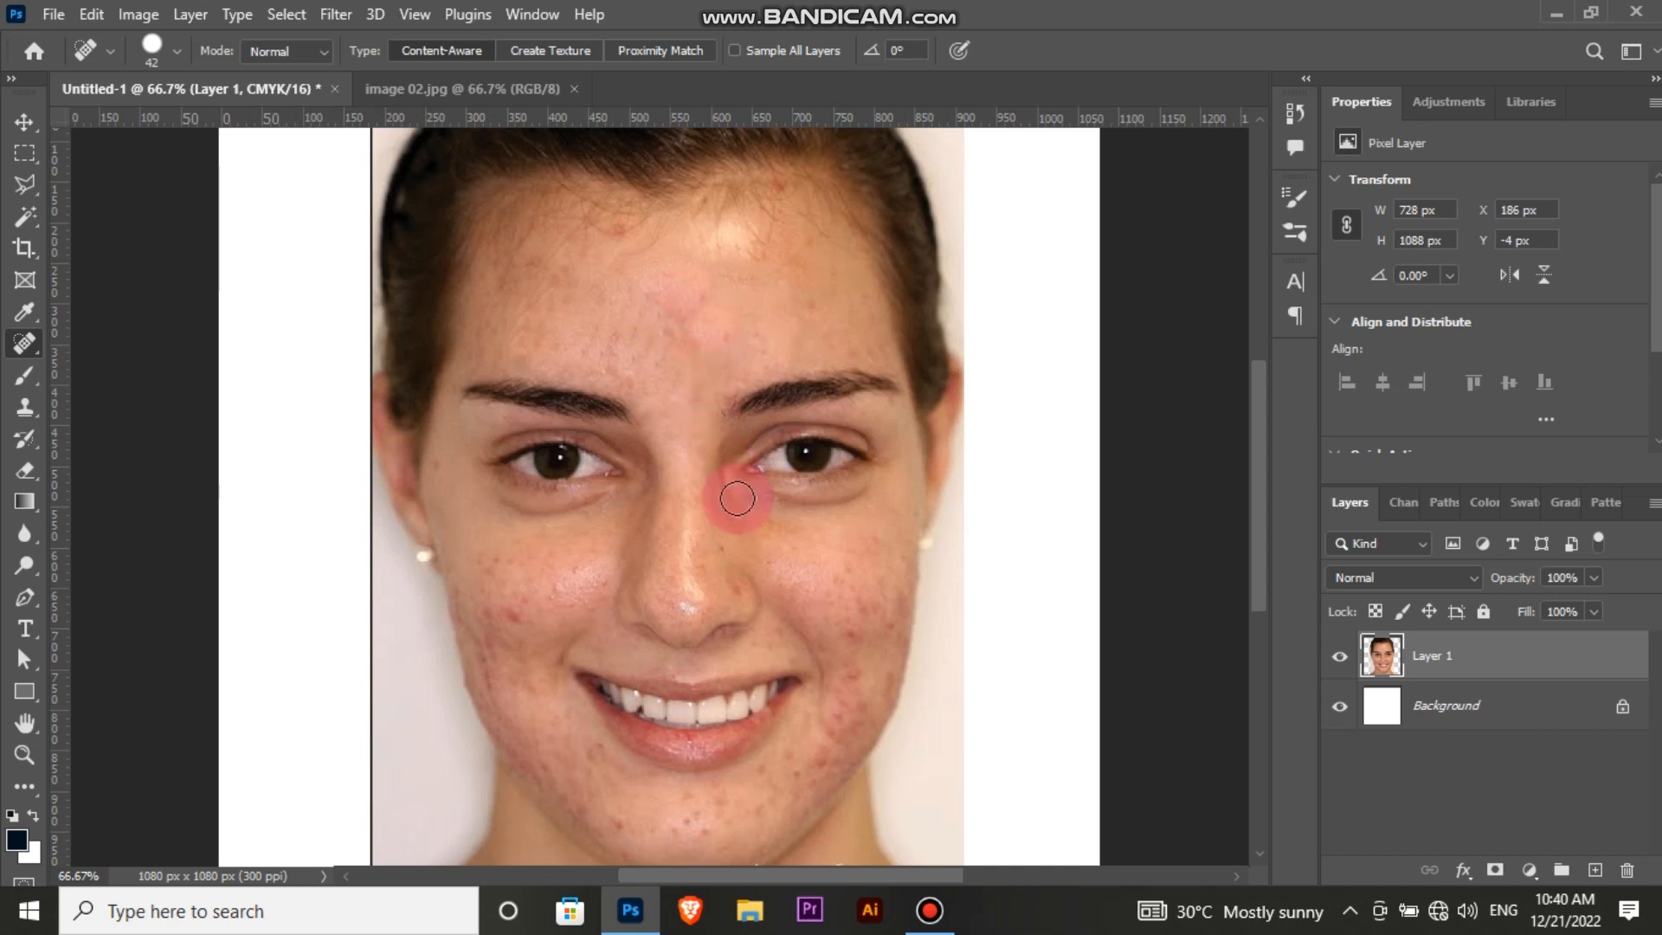
Clean up the remaining marks in the forehead's centre, near the hairline and on its image-left side
click(682, 322)
click(688, 347)
click(616, 234)
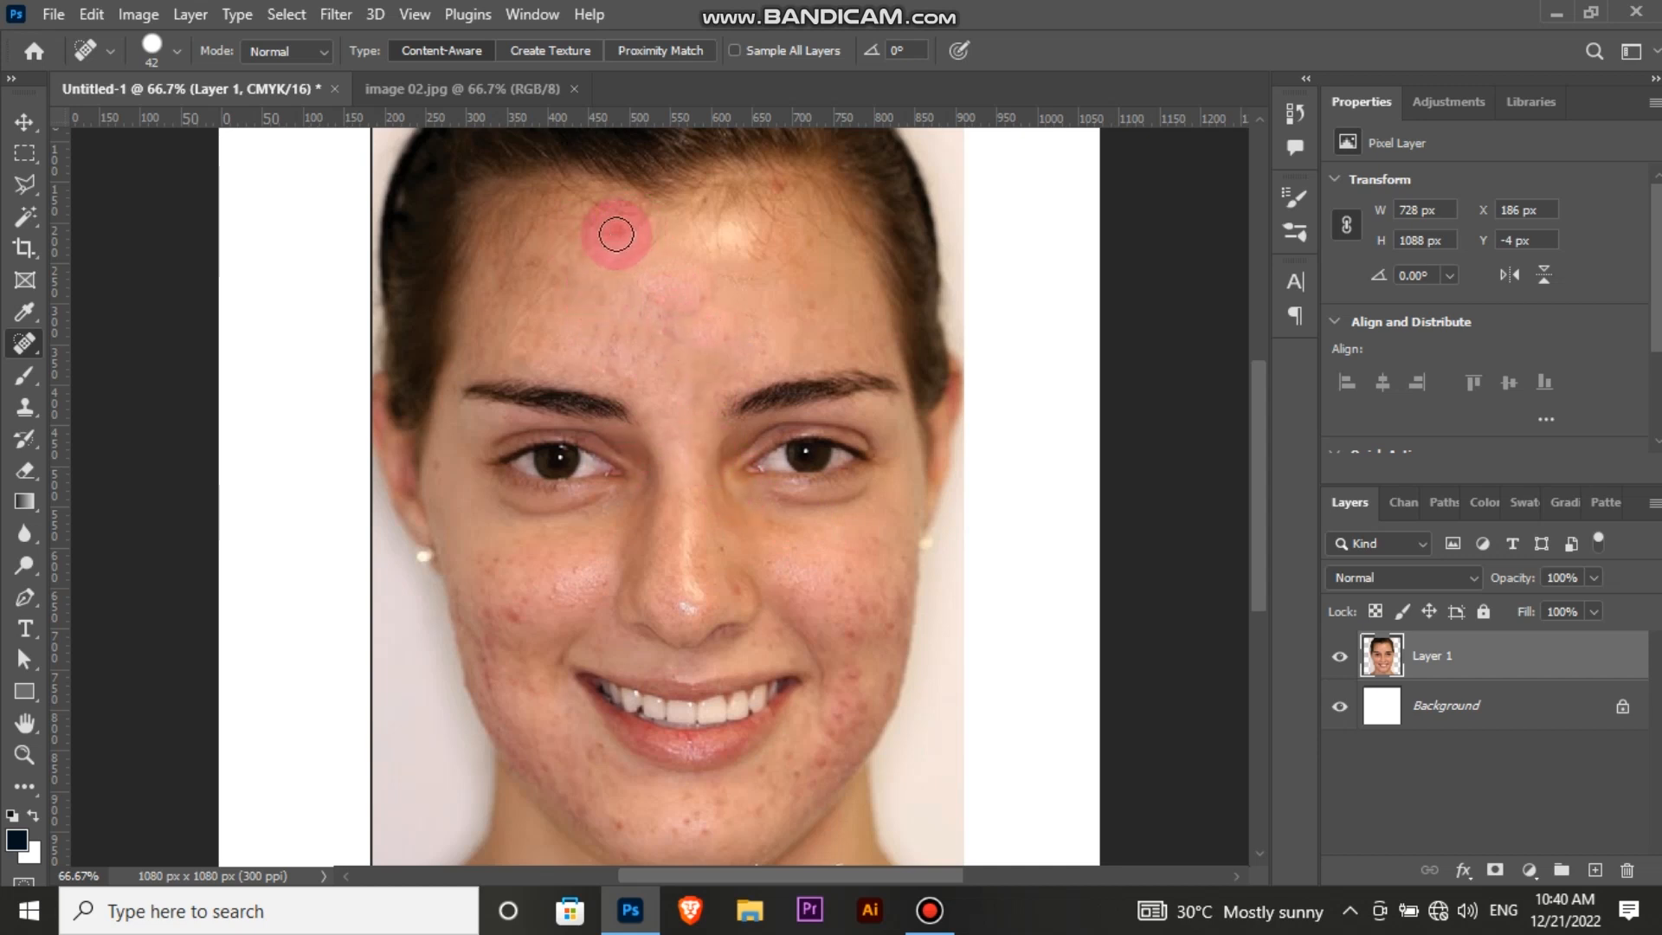
click(682, 342)
click(759, 256)
click(657, 348)
click(520, 318)
click(483, 349)
Heal the acne spots on the image-right cheek, from below the eye down to mouth level
click(996, 540)
click(894, 626)
drag(1263, 370, 1264, 408)
click(894, 521)
click(843, 562)
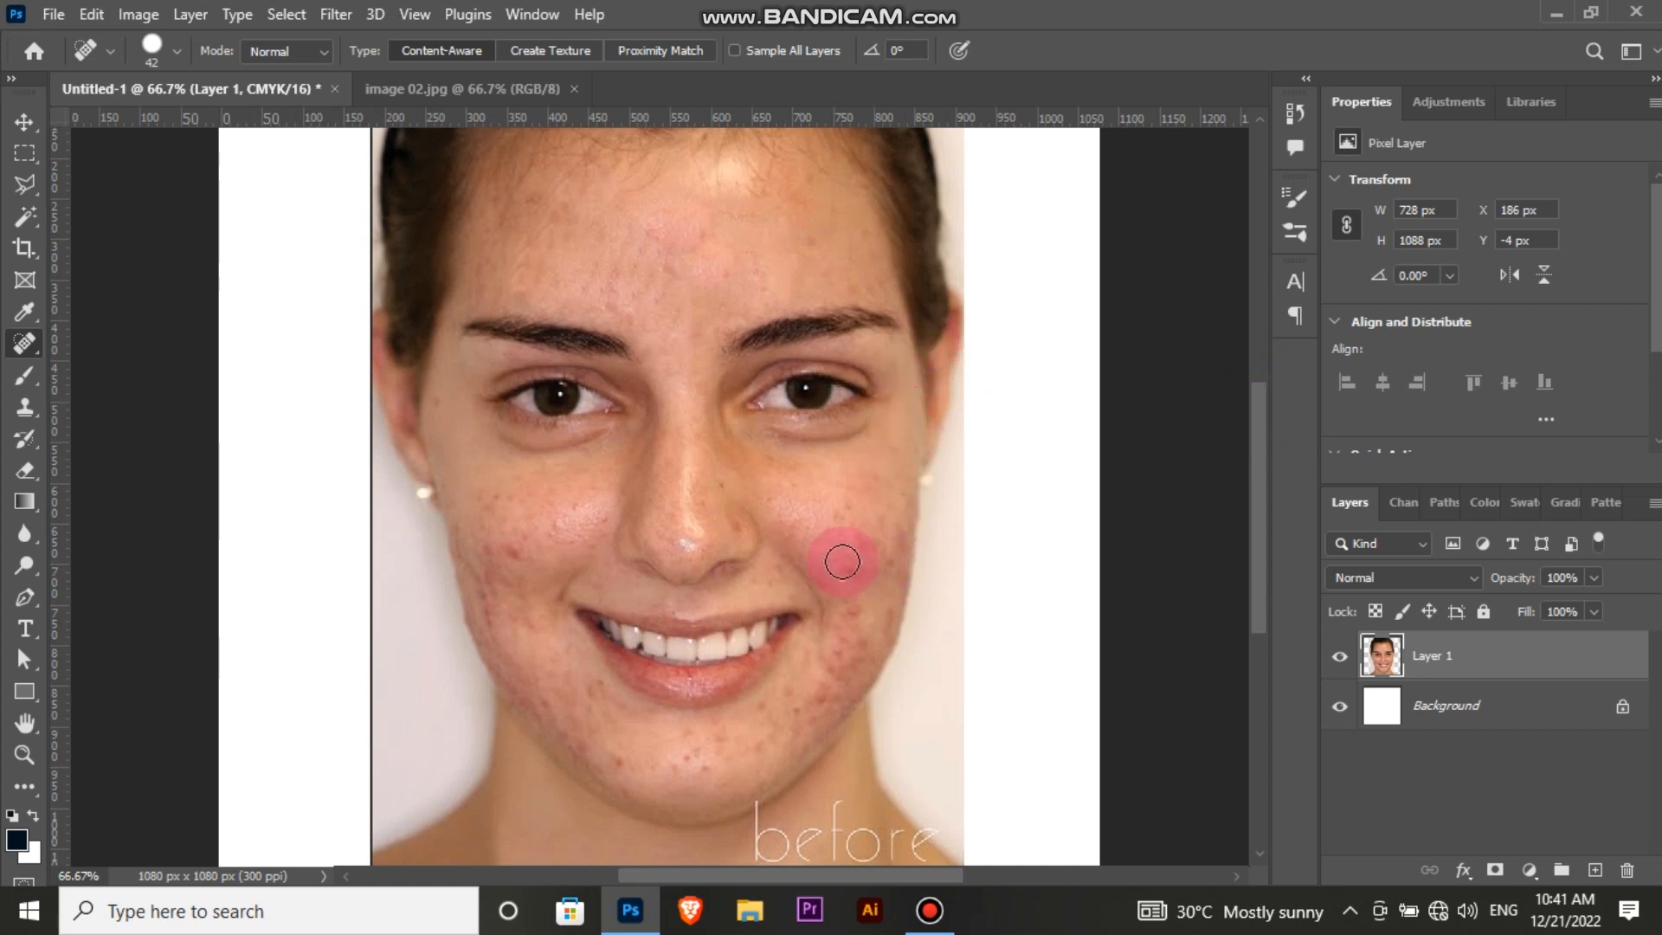
click(855, 615)
click(848, 646)
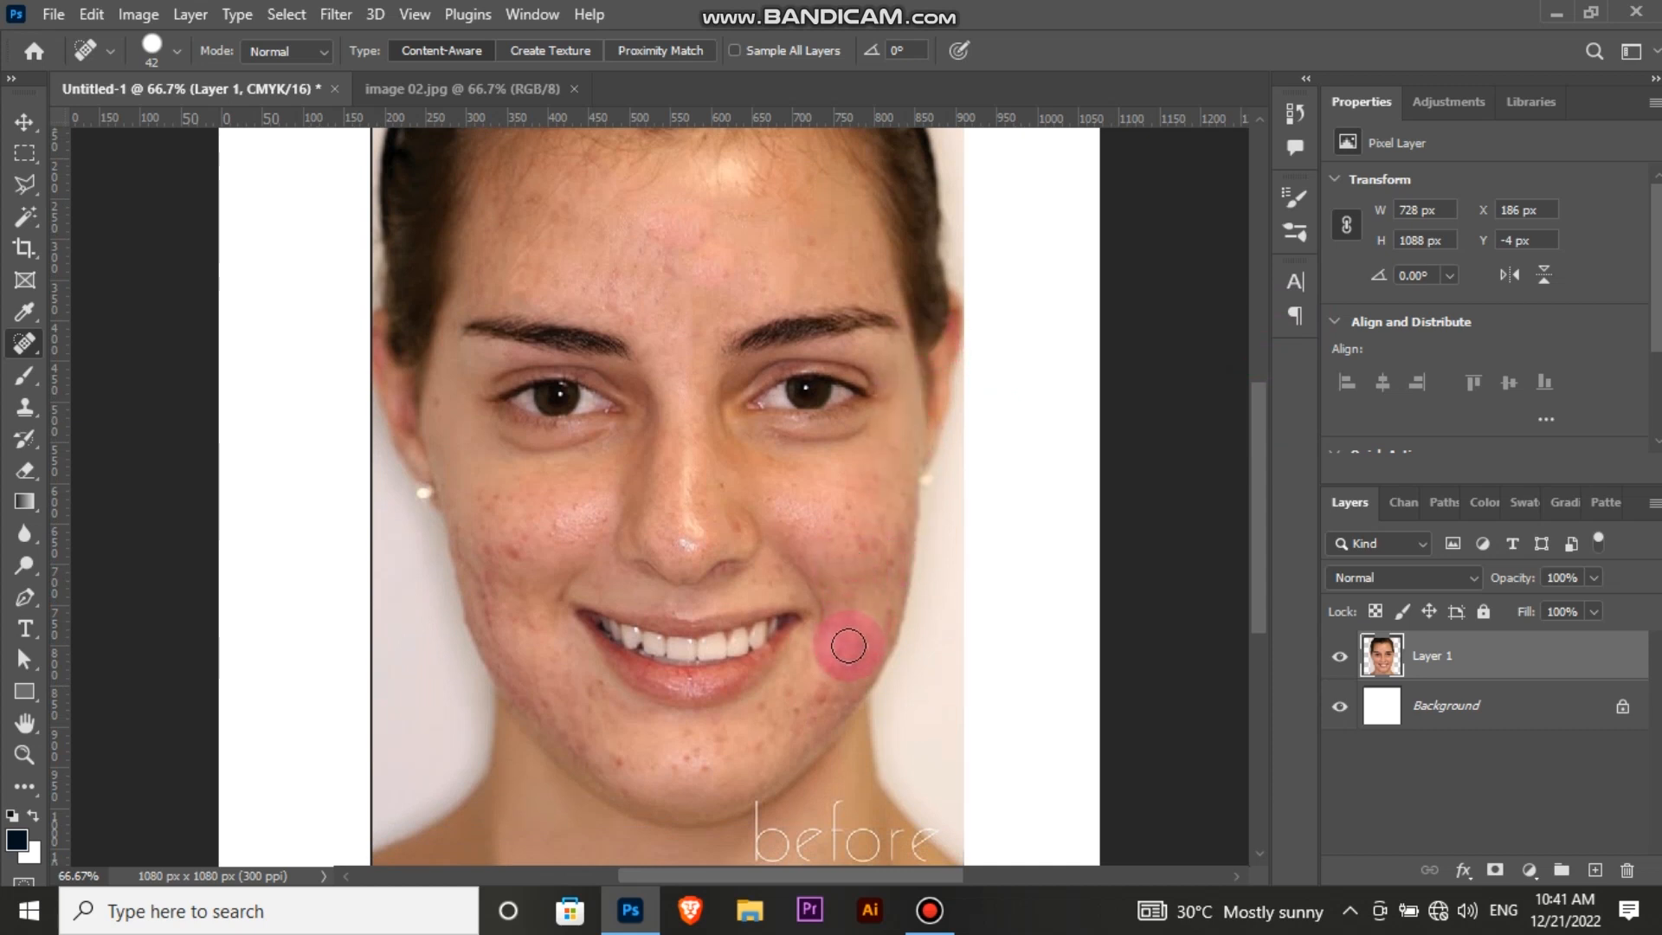
Retouch the red patch on the lower image-right cheek, near the edge of the jaw
click(871, 654)
mouse_move(861, 649)
mouse_down()
mouse_move(800, 708)
mouse_move(676, 771)
mouse_move(796, 736)
mouse_move(865, 666)
mouse_up()
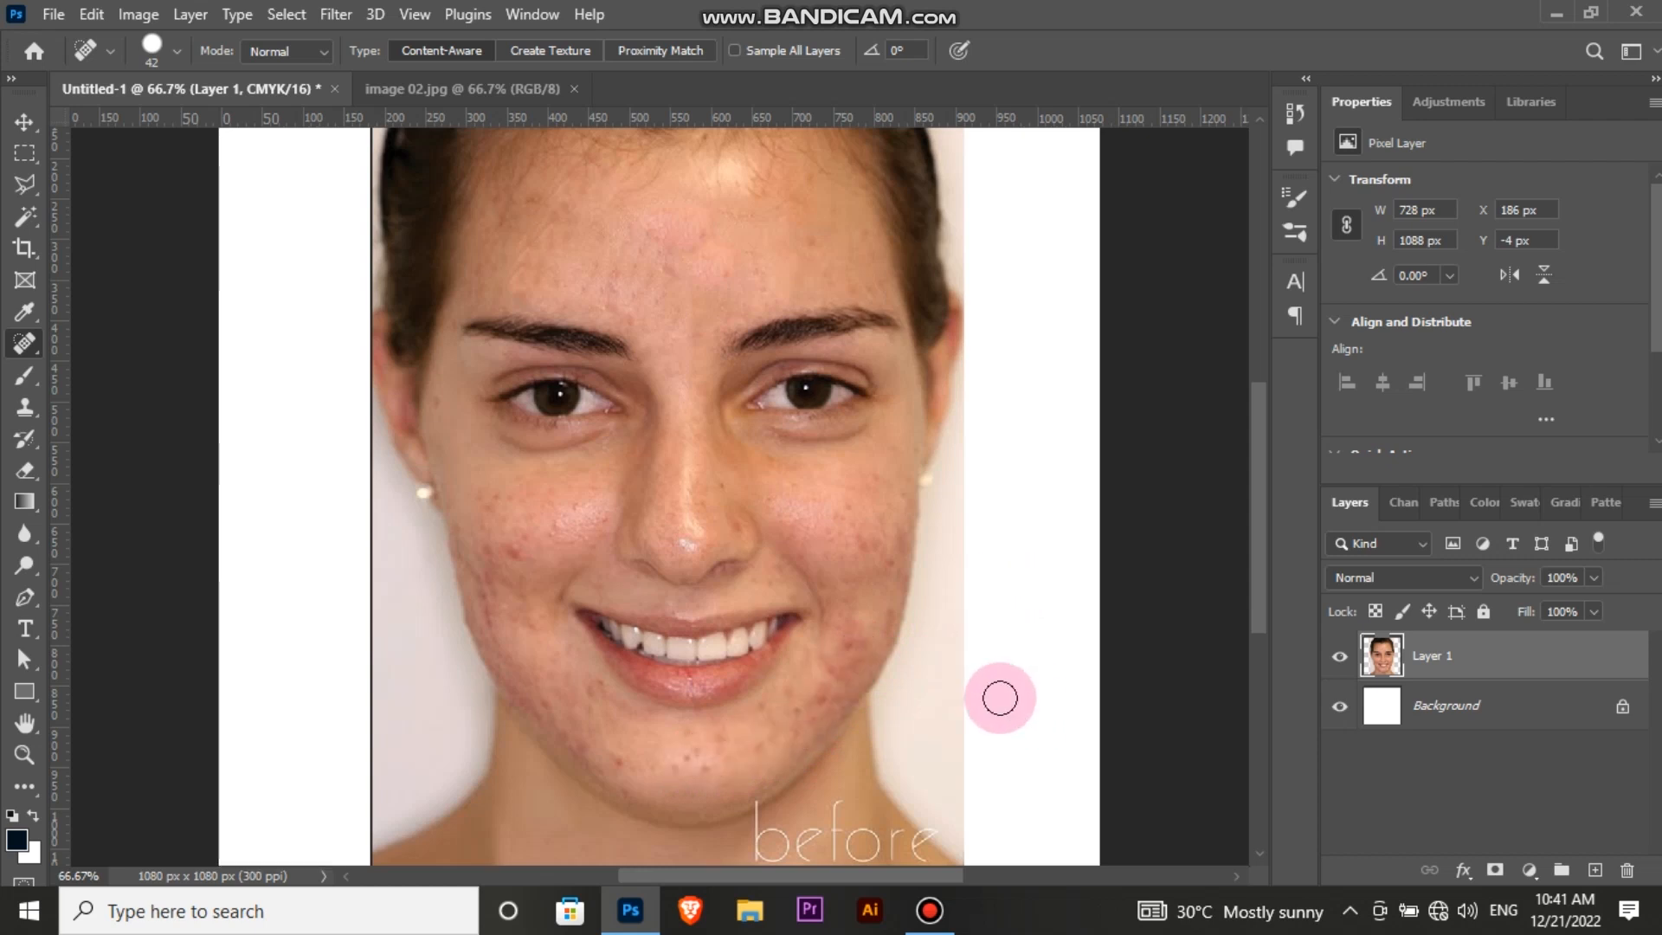
click(850, 634)
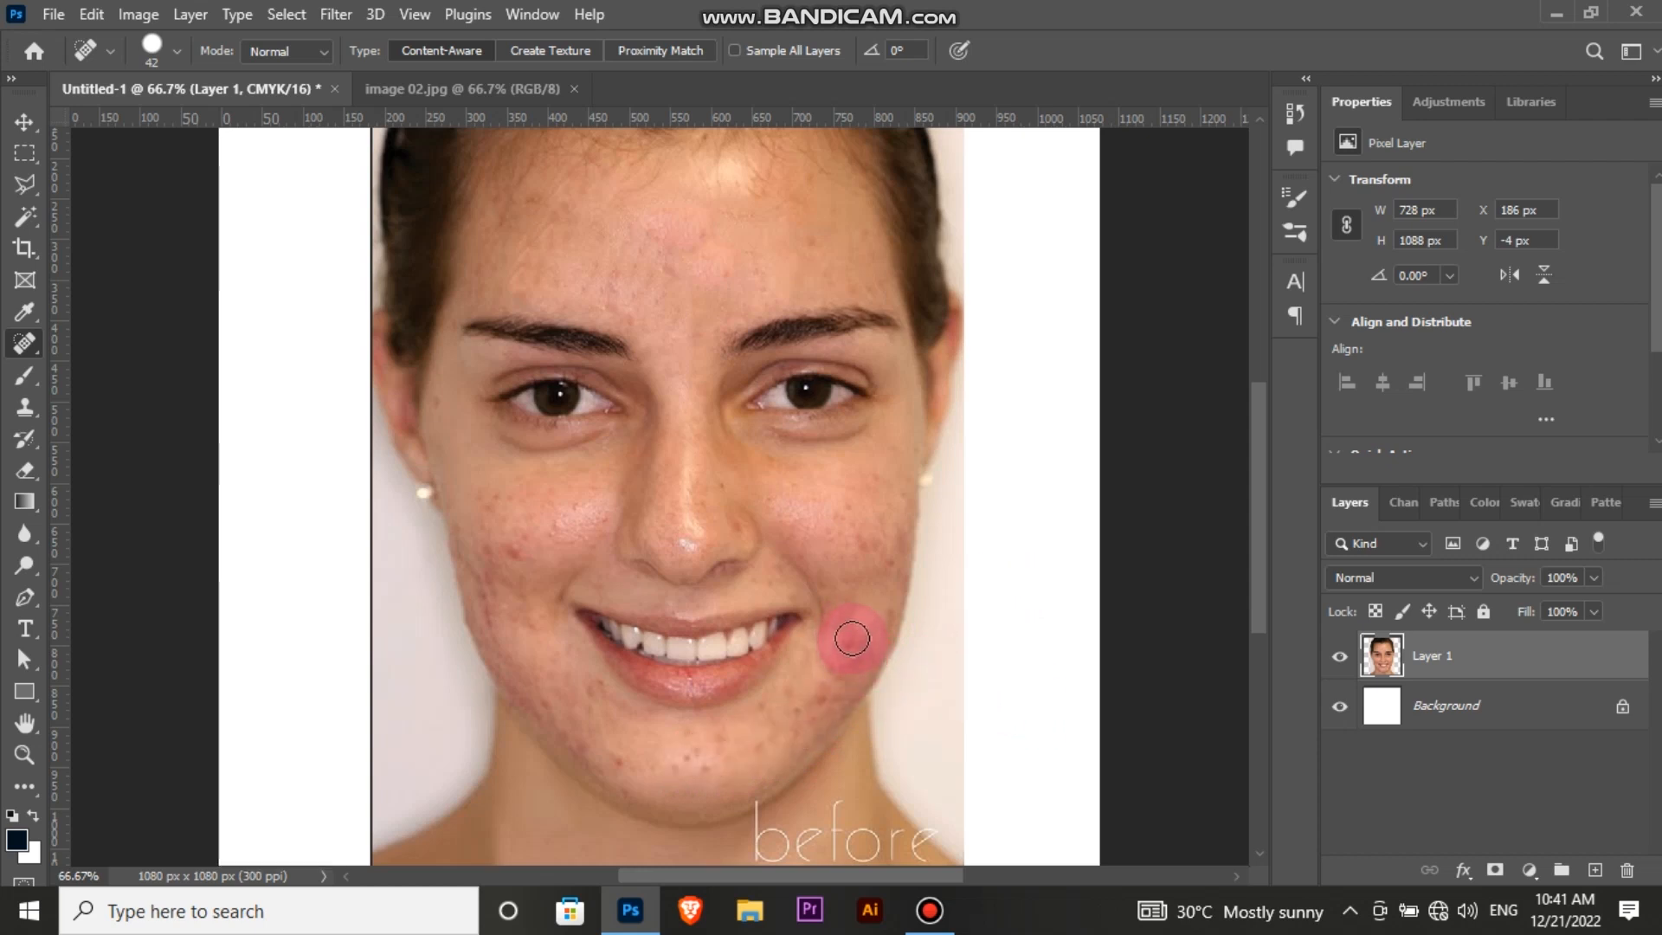
click(852, 651)
click(864, 640)
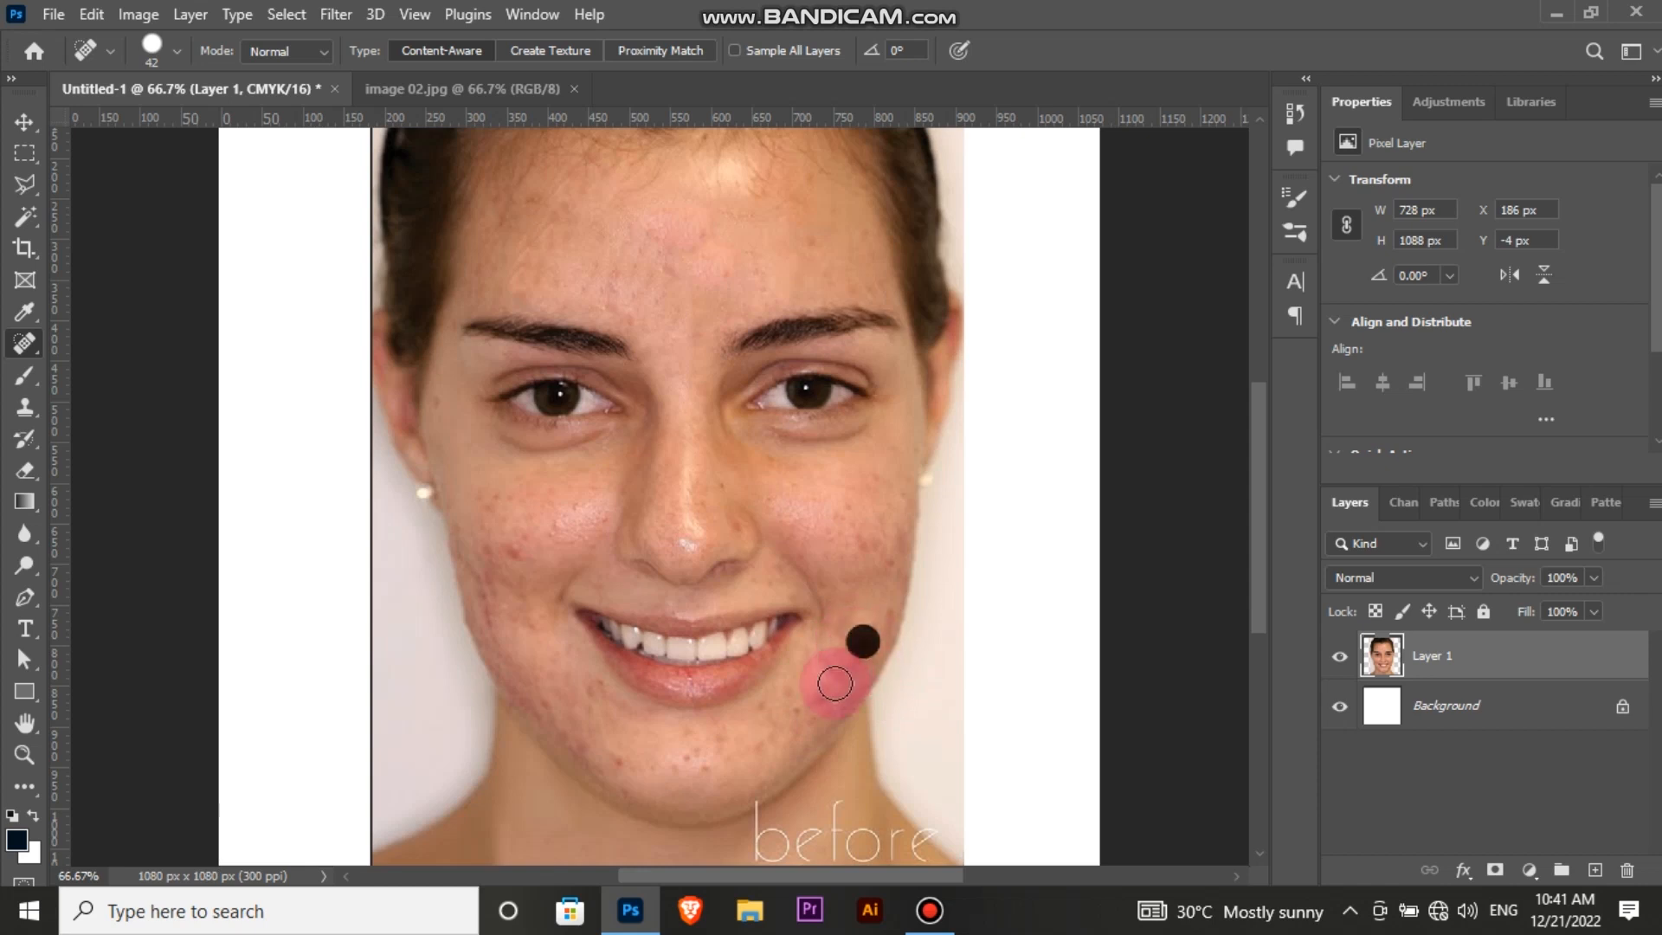
Heal the pimples along the image-right jawline and on the adjoining side of the chin
click(815, 698)
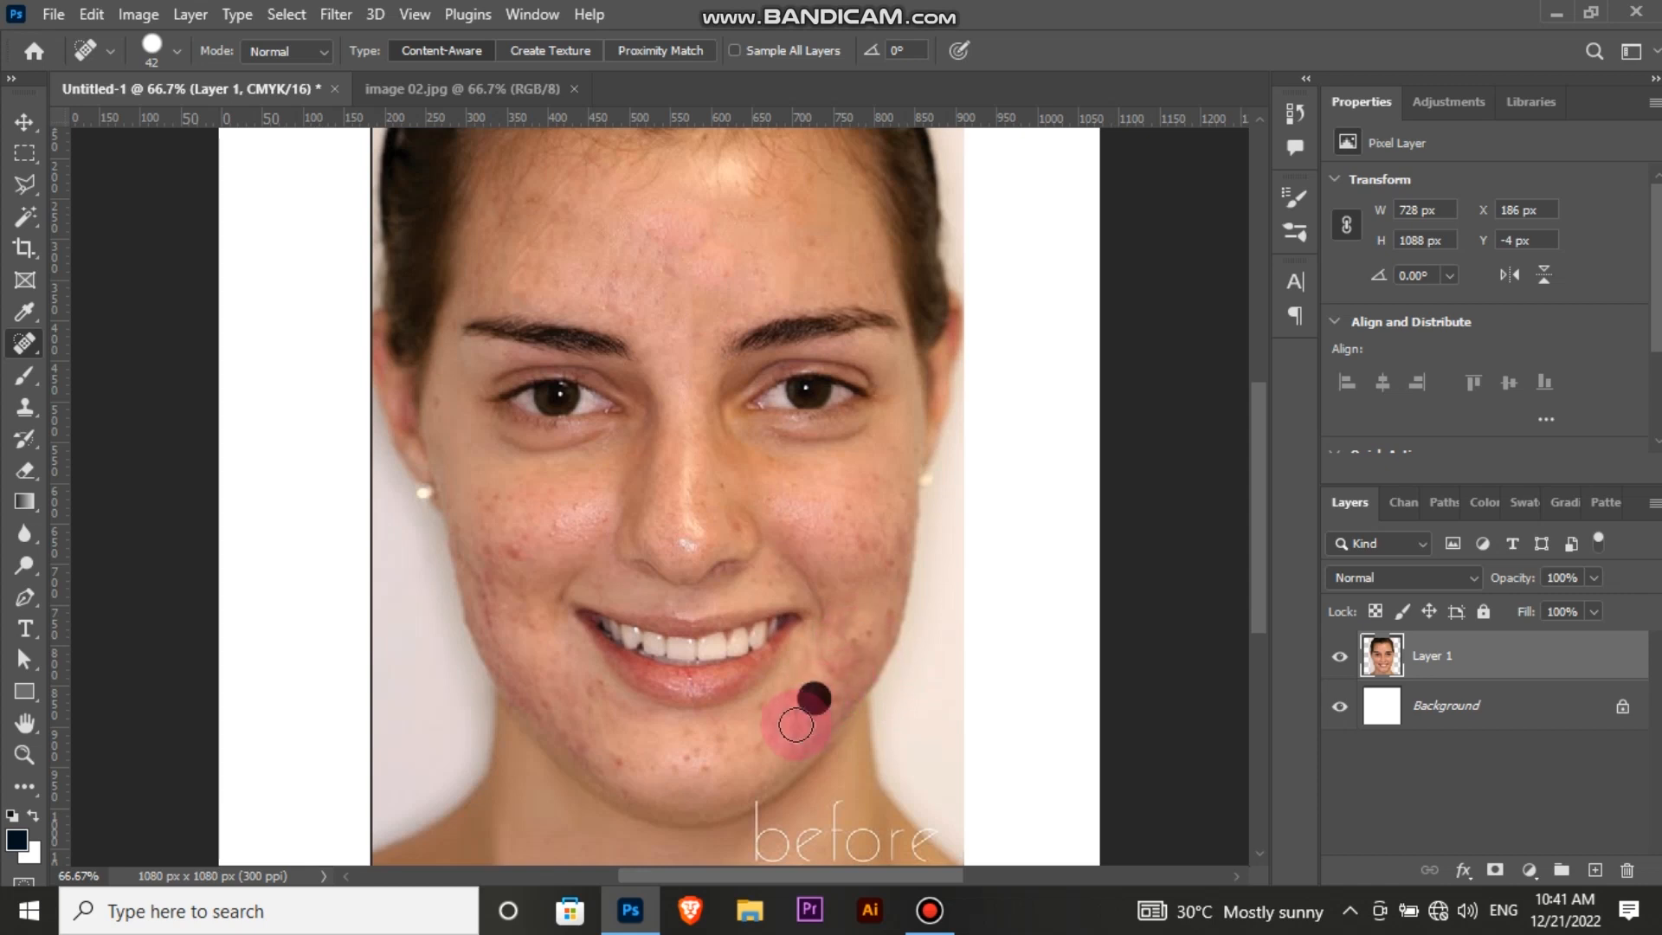
click(794, 724)
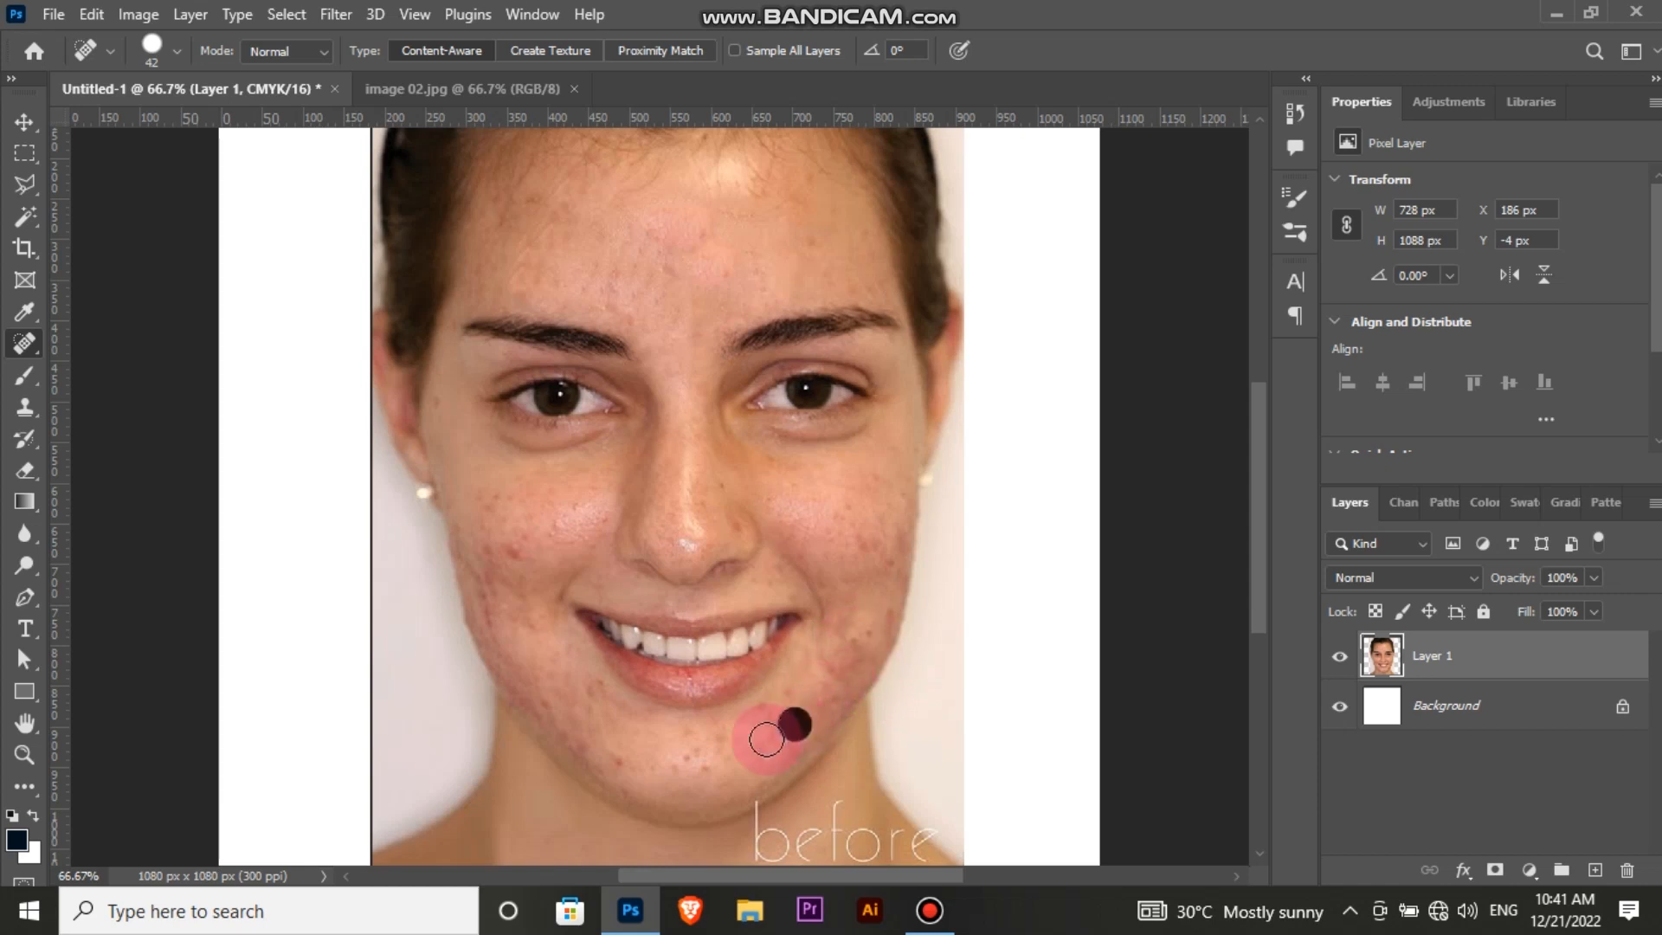
click(736, 788)
click(731, 776)
click(731, 789)
click(723, 737)
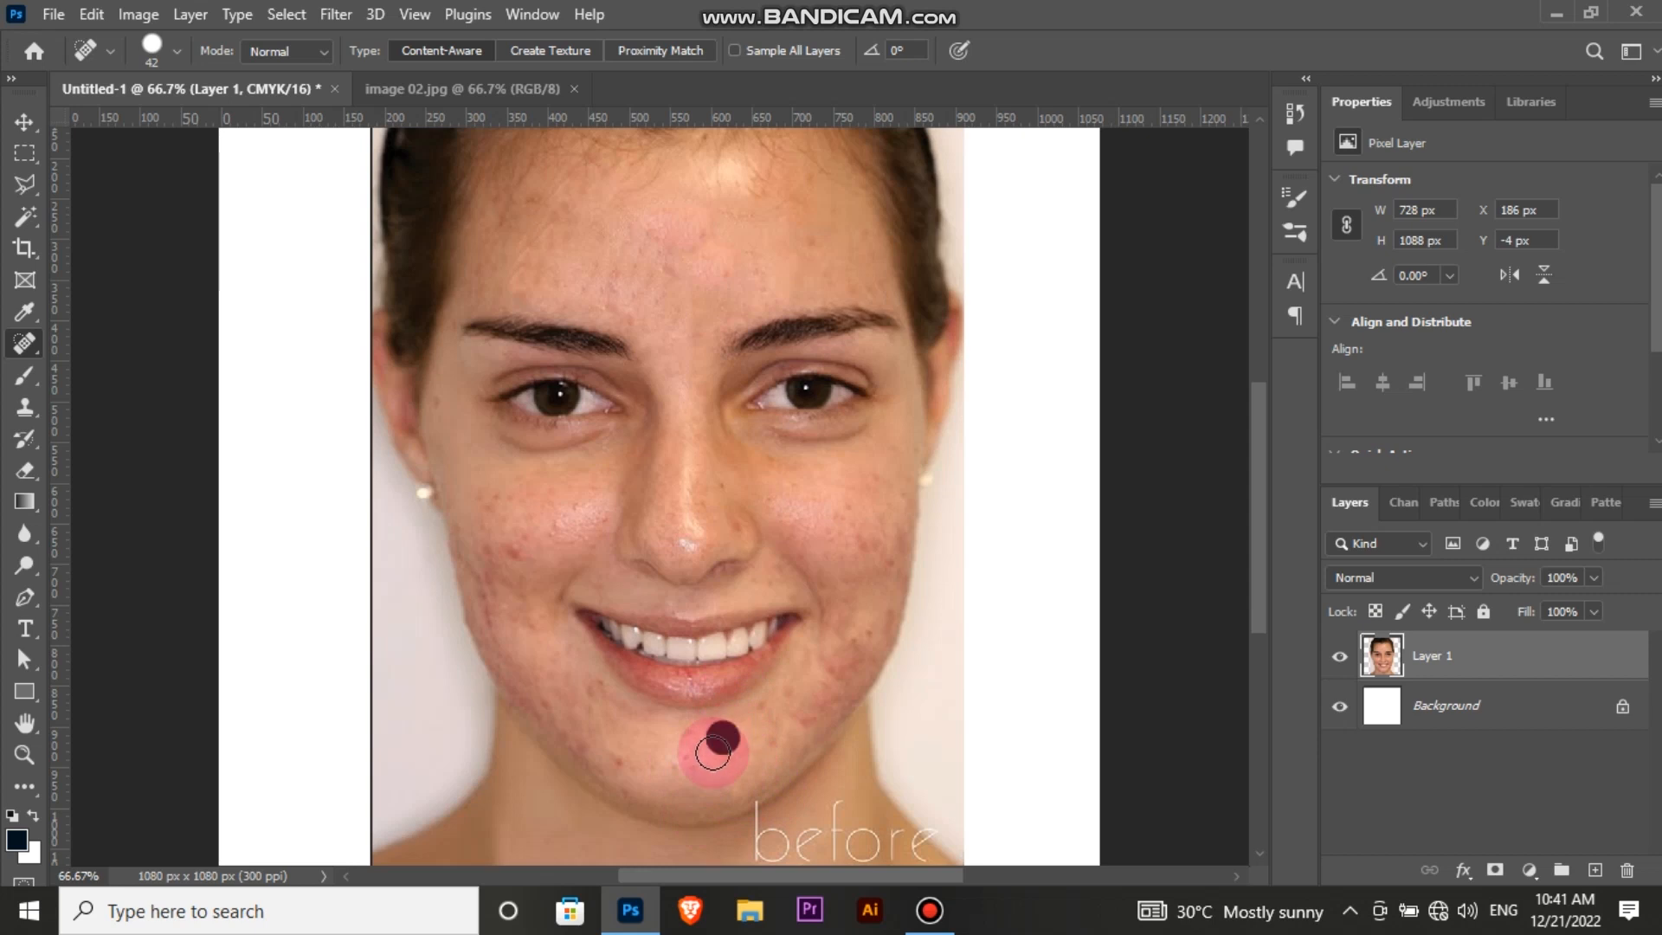
Spot-heal the skin between the image-right corner of the mouth and the jaw
click(764, 704)
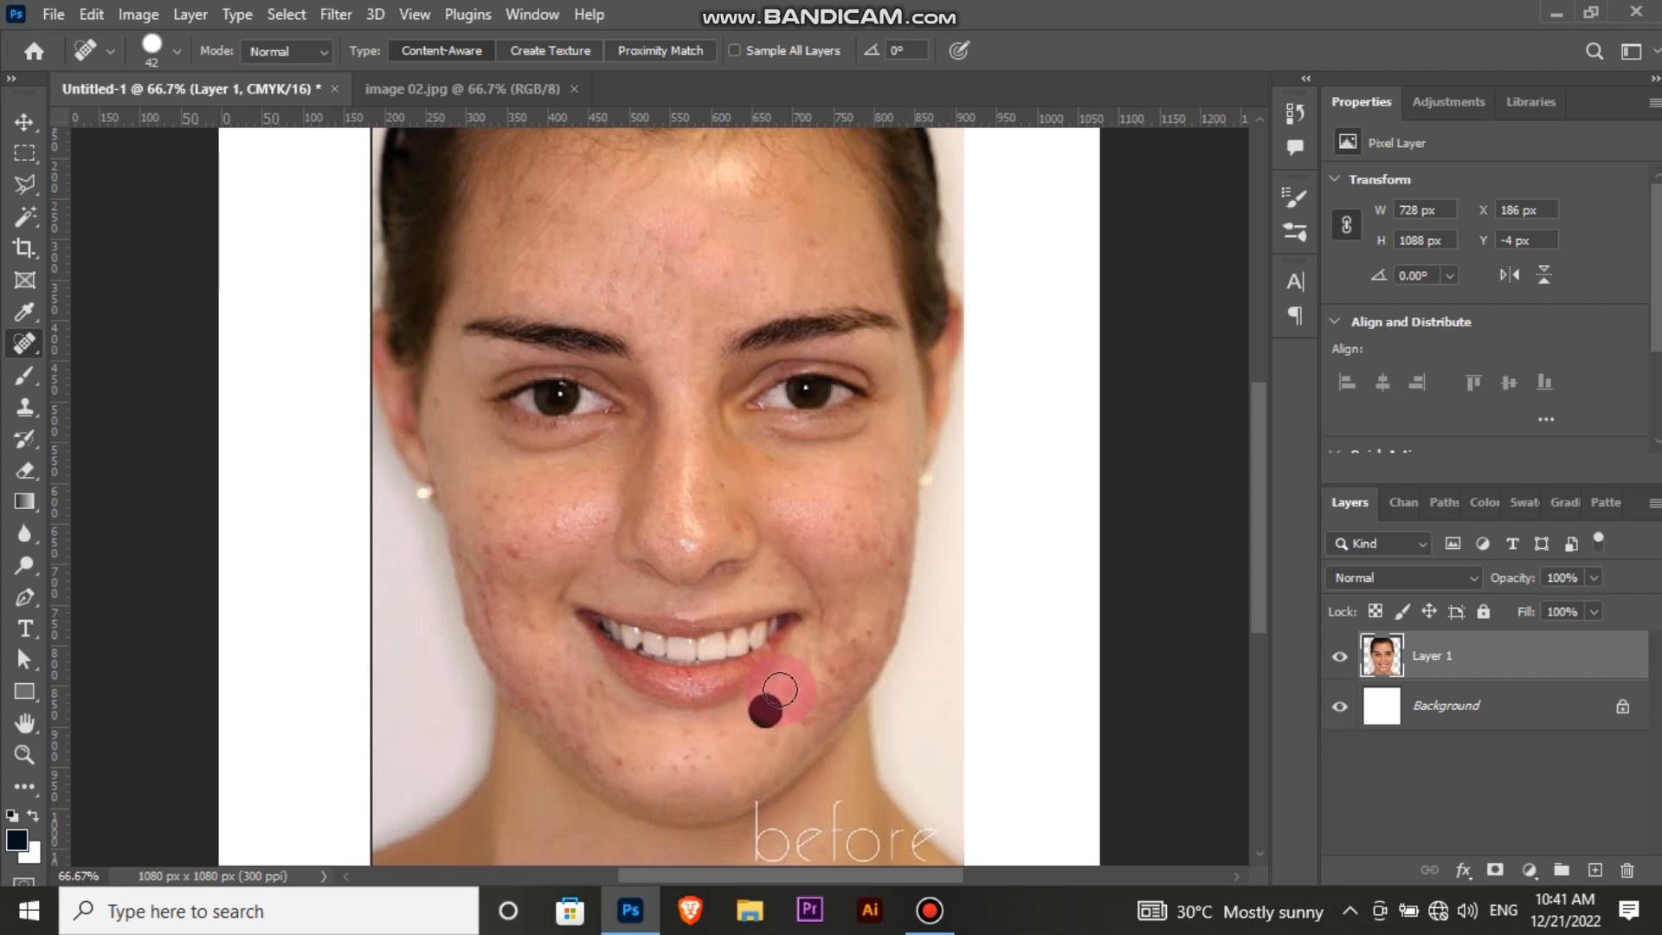
click(792, 690)
click(805, 719)
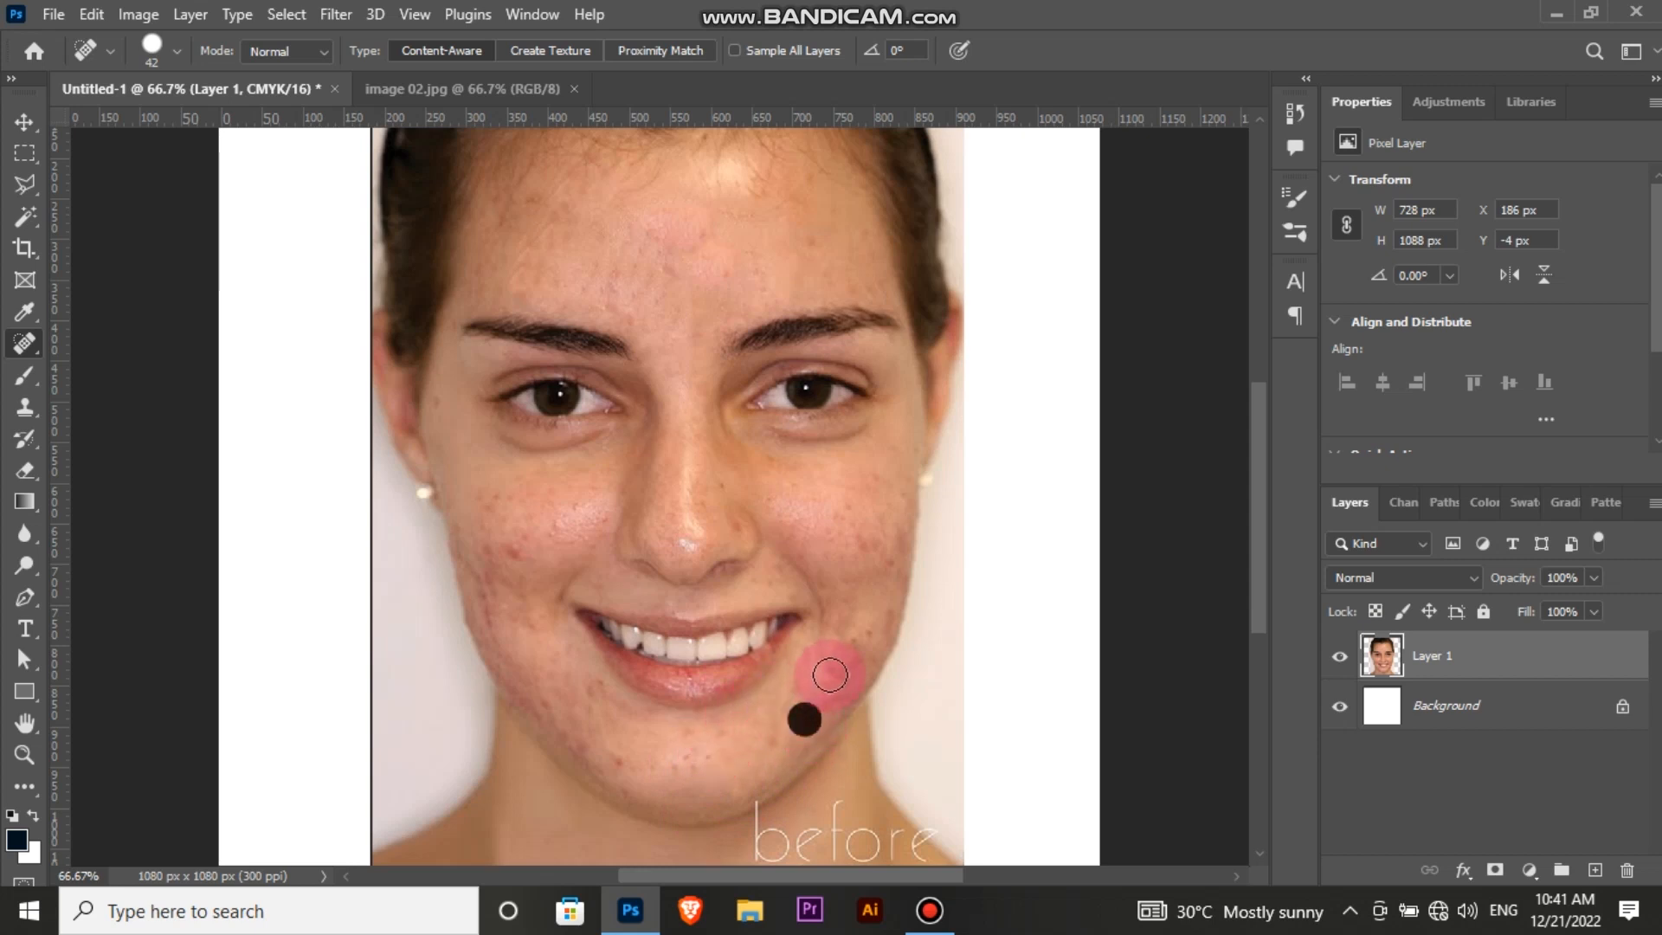
click(835, 664)
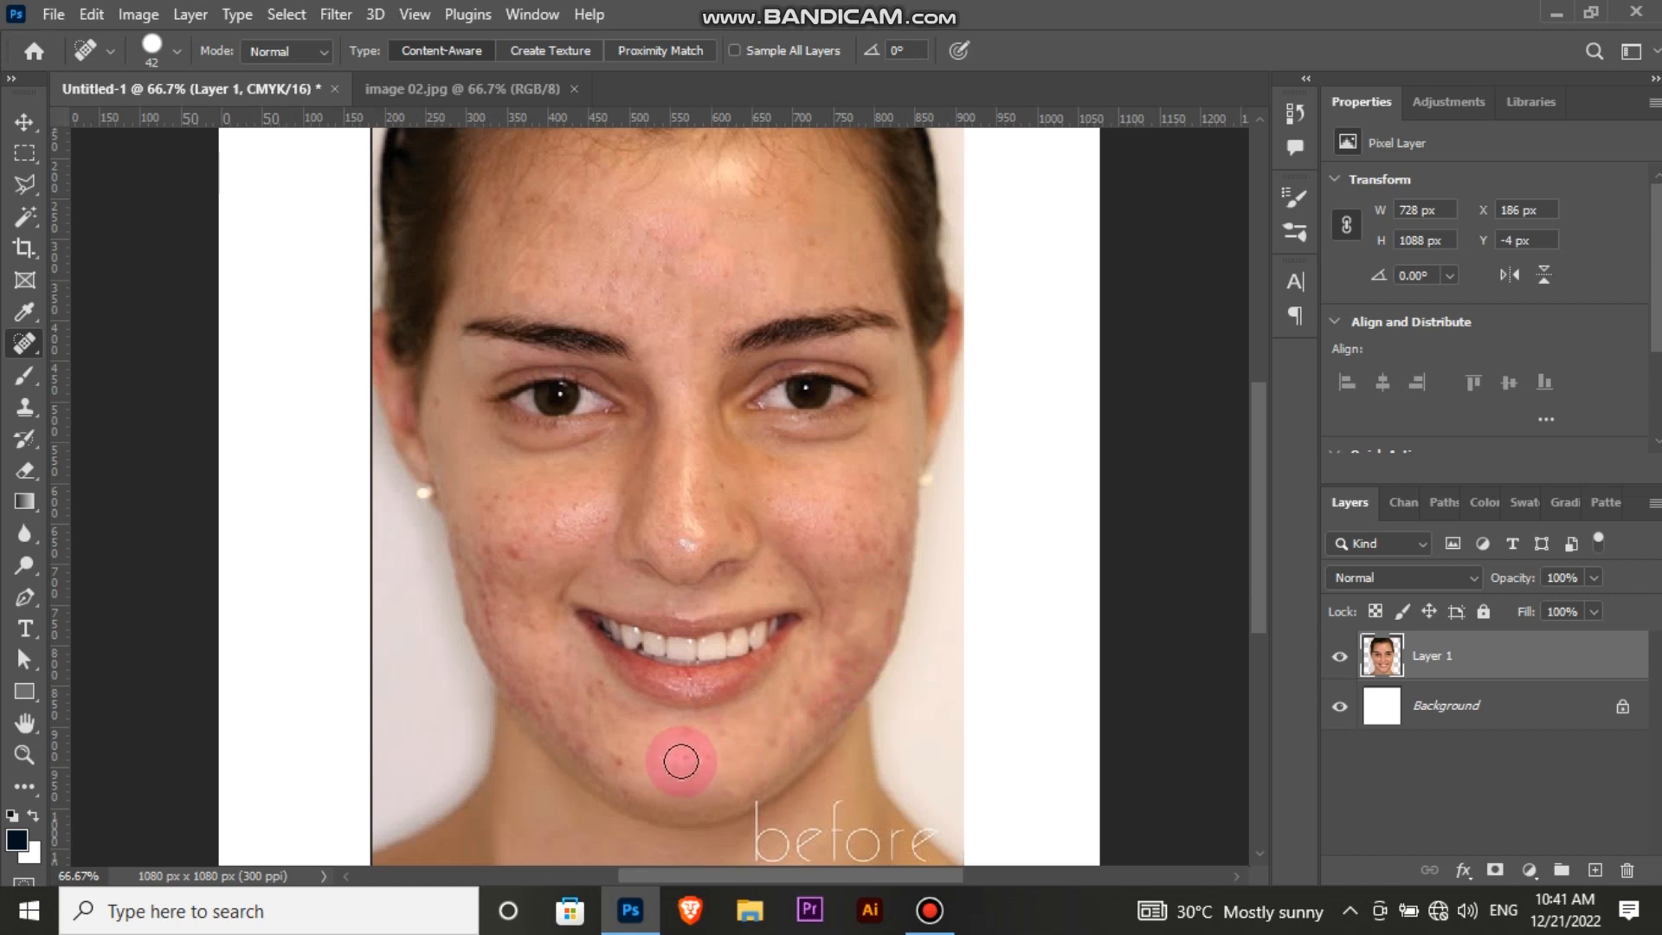
Heal the blemishes across the chin and below the image-left half of the lower lip
click(708, 759)
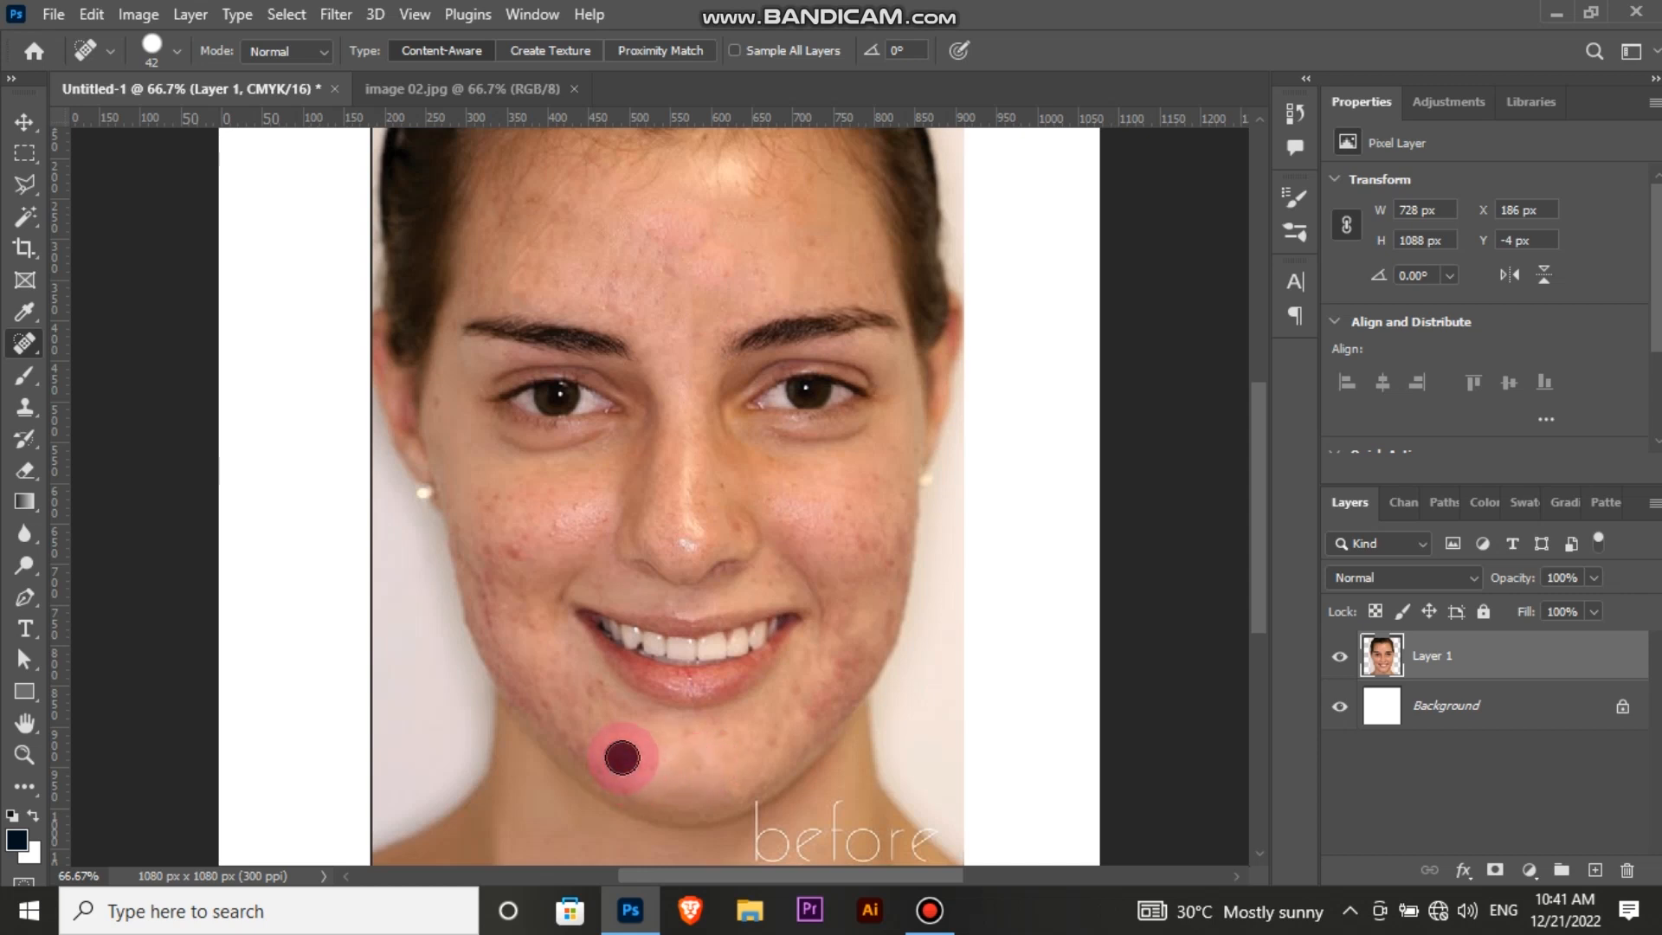
click(639, 729)
click(689, 735)
click(616, 710)
click(629, 715)
Spot-heal the pimples along the image-left jawline, from the lower cheek down to the chin
click(590, 737)
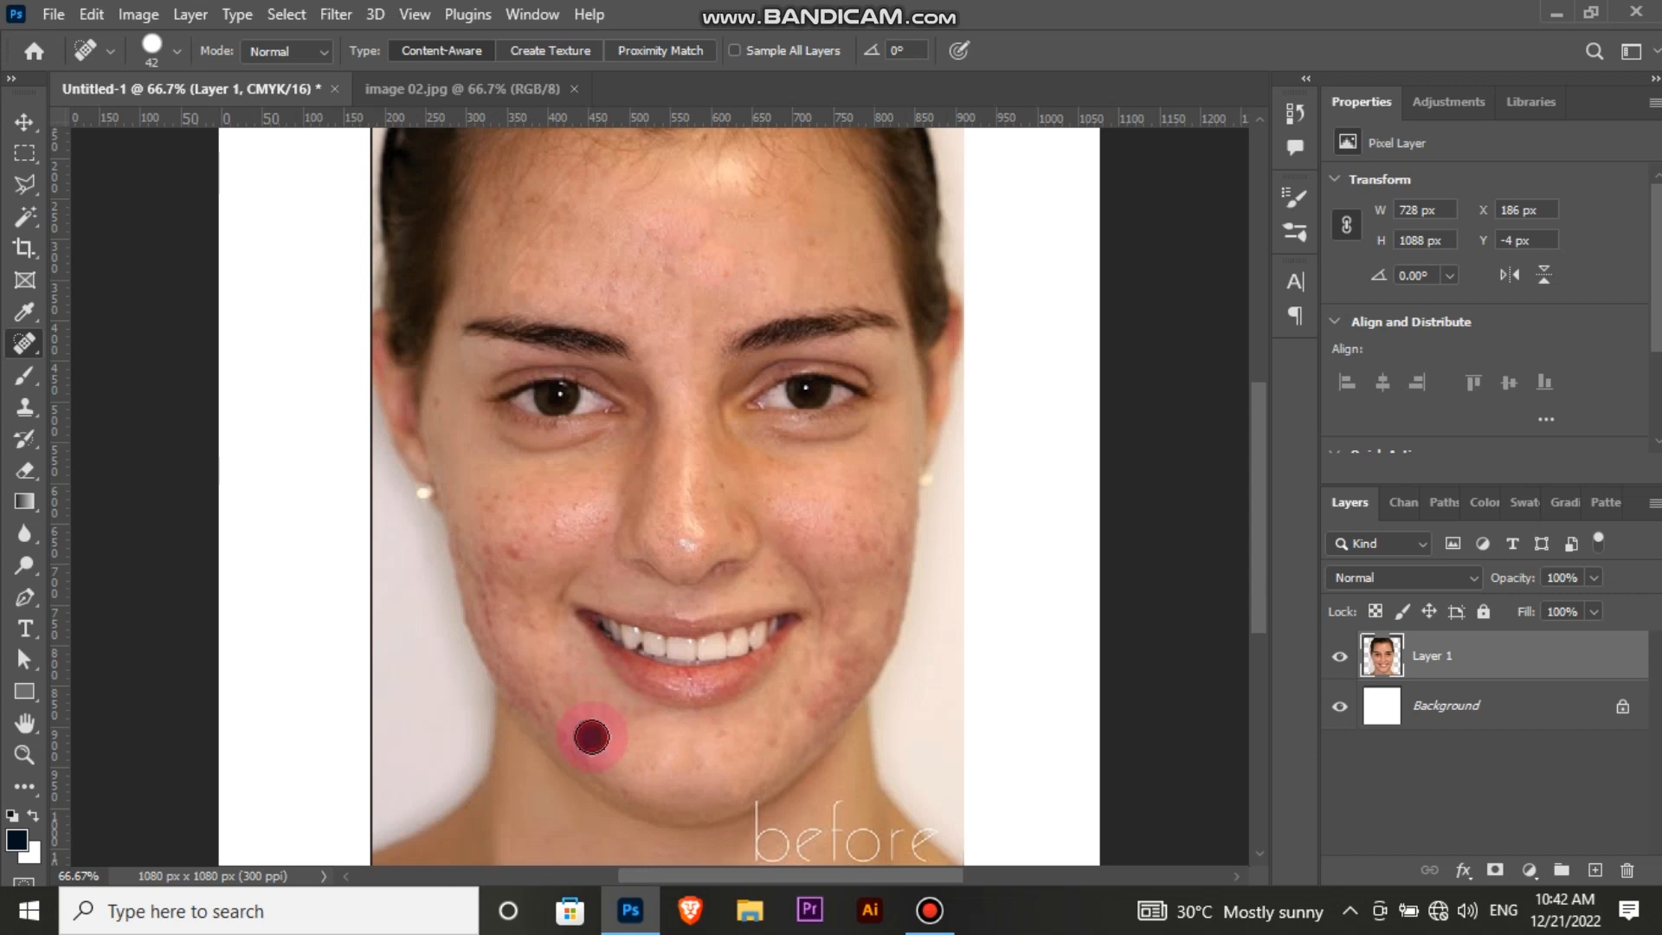
click(555, 714)
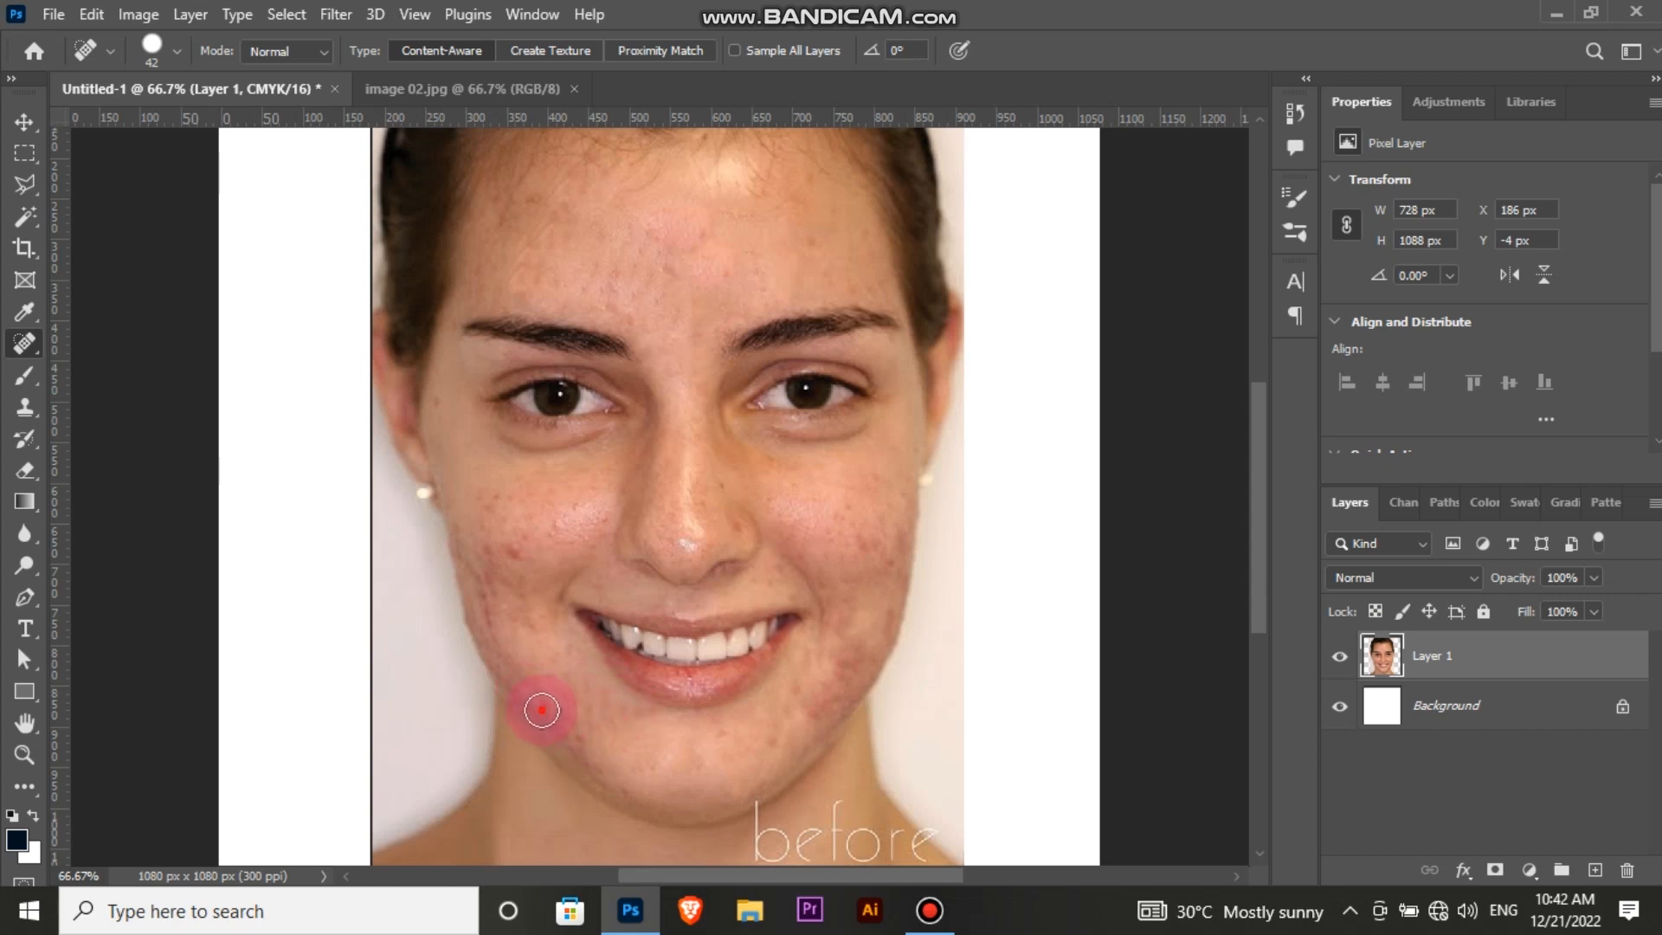
click(542, 710)
click(586, 725)
click(569, 742)
click(589, 767)
click(612, 779)
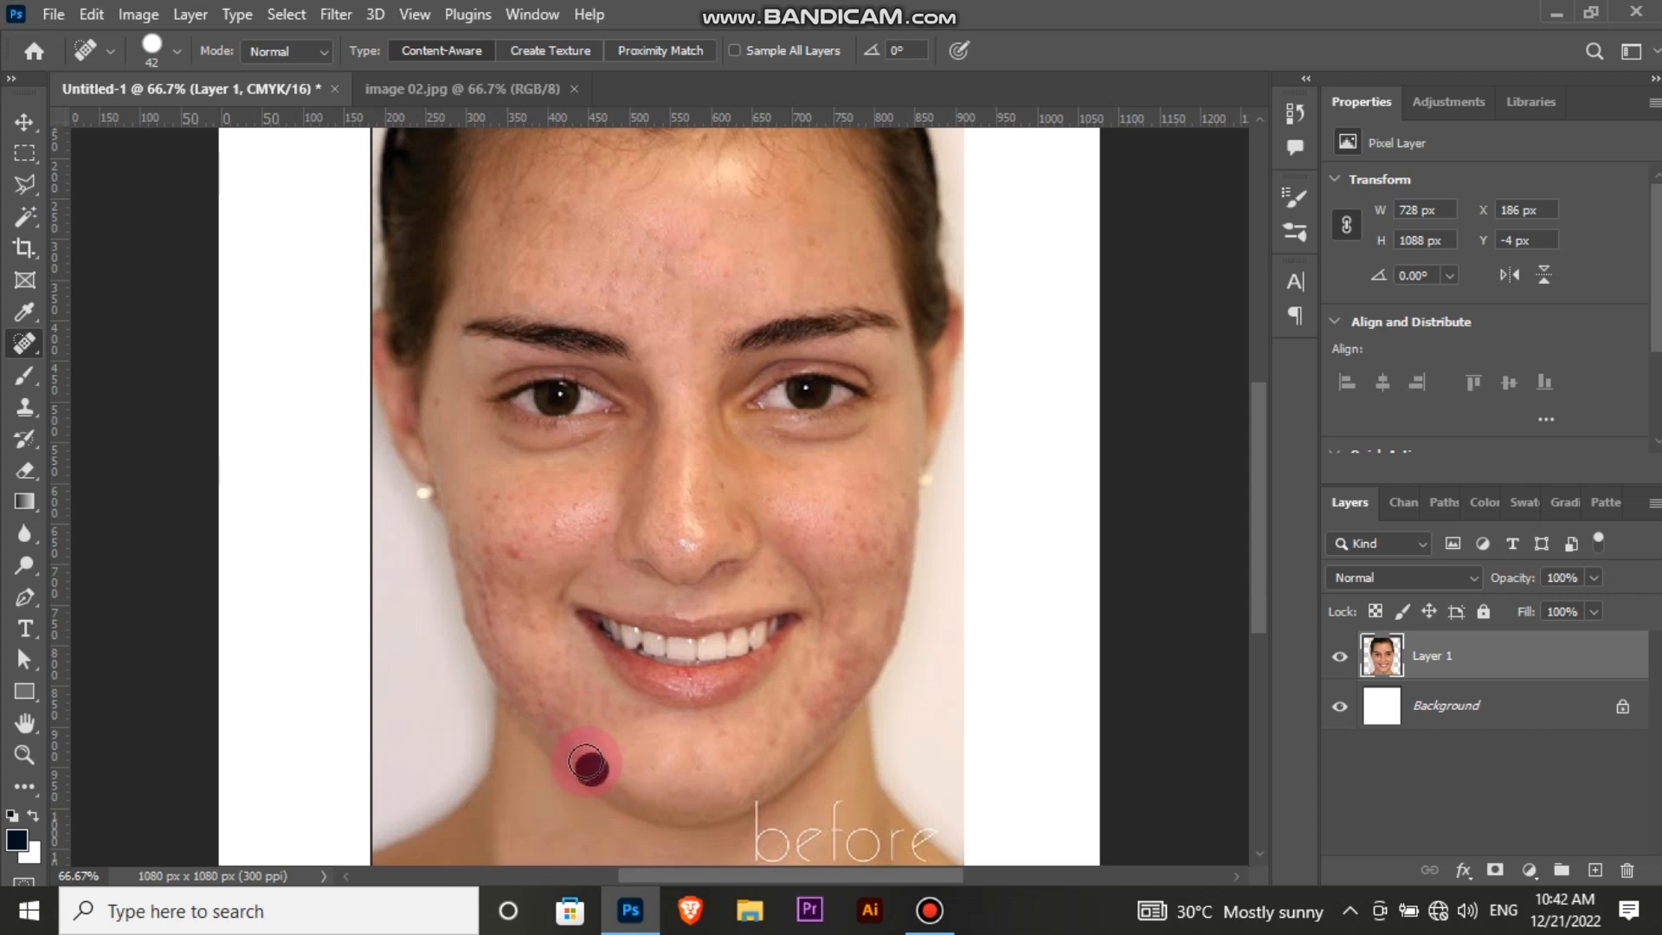
click(585, 761)
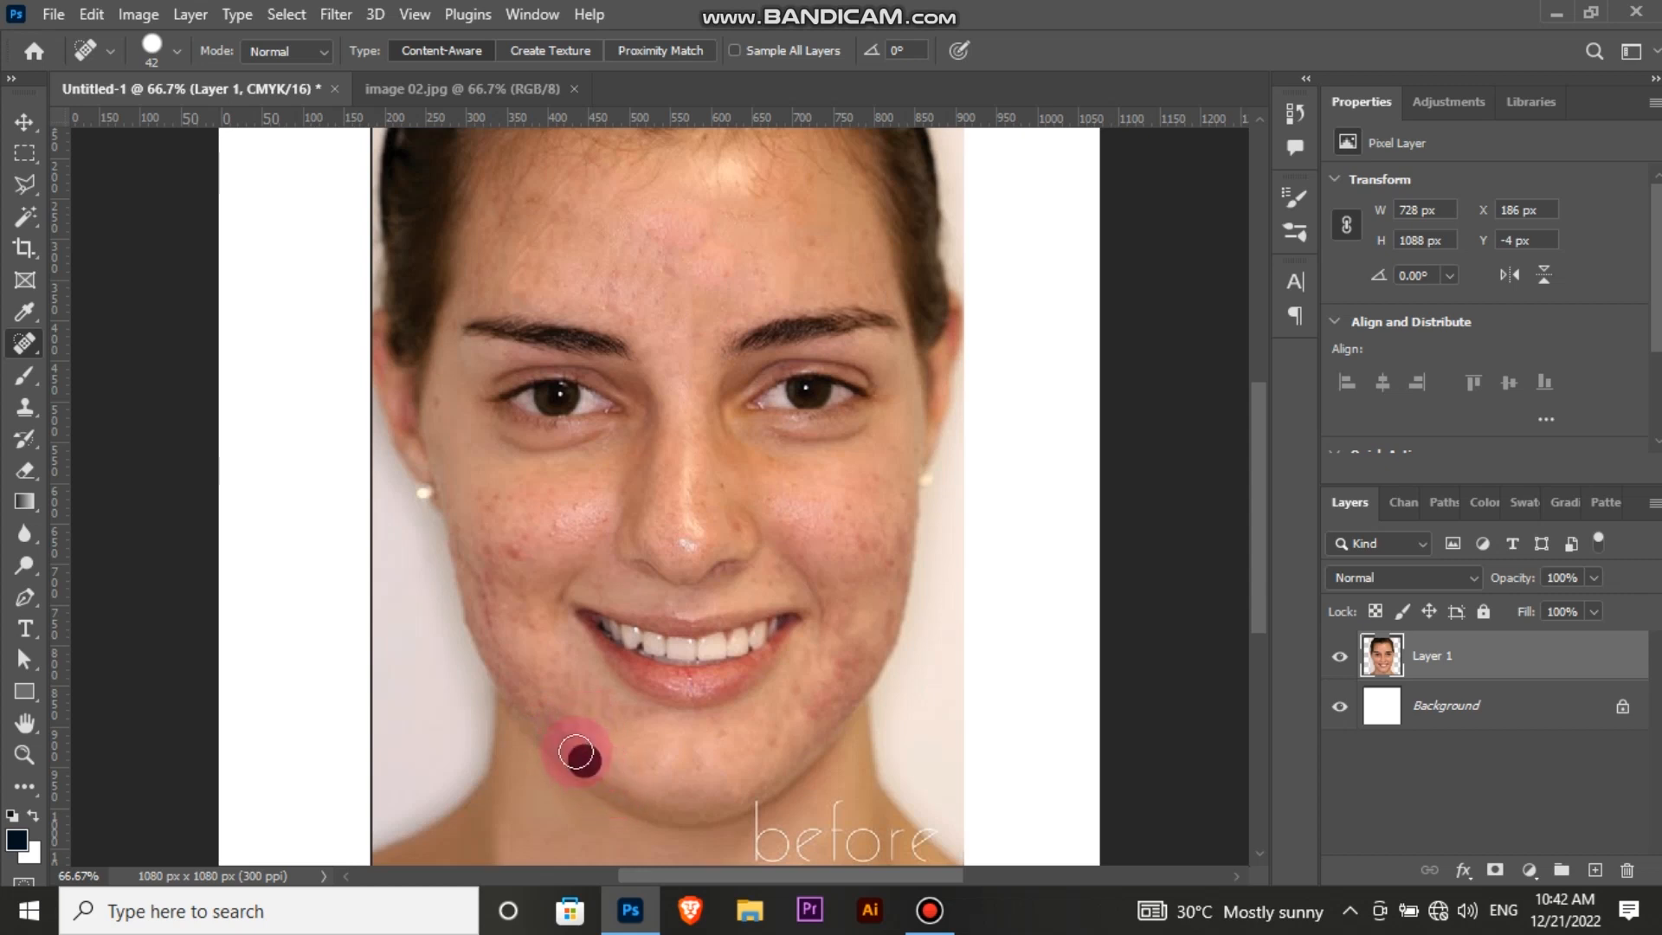
Heal the remaining marks just under the lower lip, on both sides of the upper chin
click(632, 707)
click(592, 707)
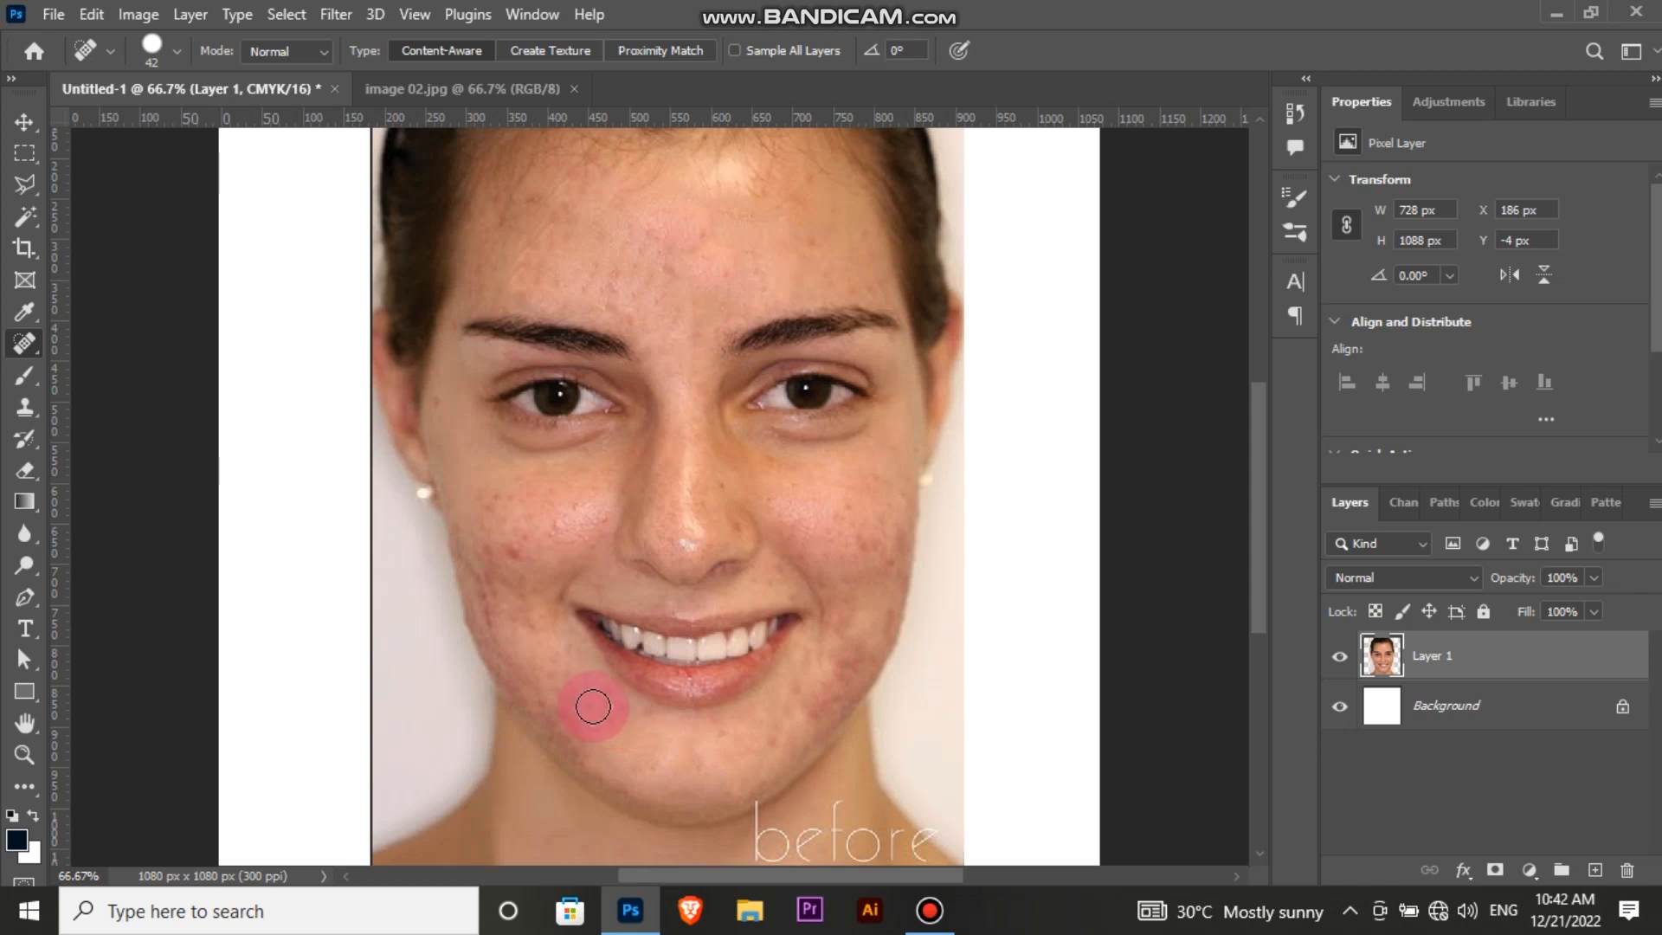
click(717, 736)
Remove the red pimple and small spots on the outer image-left cheek, below the eye
click(518, 551)
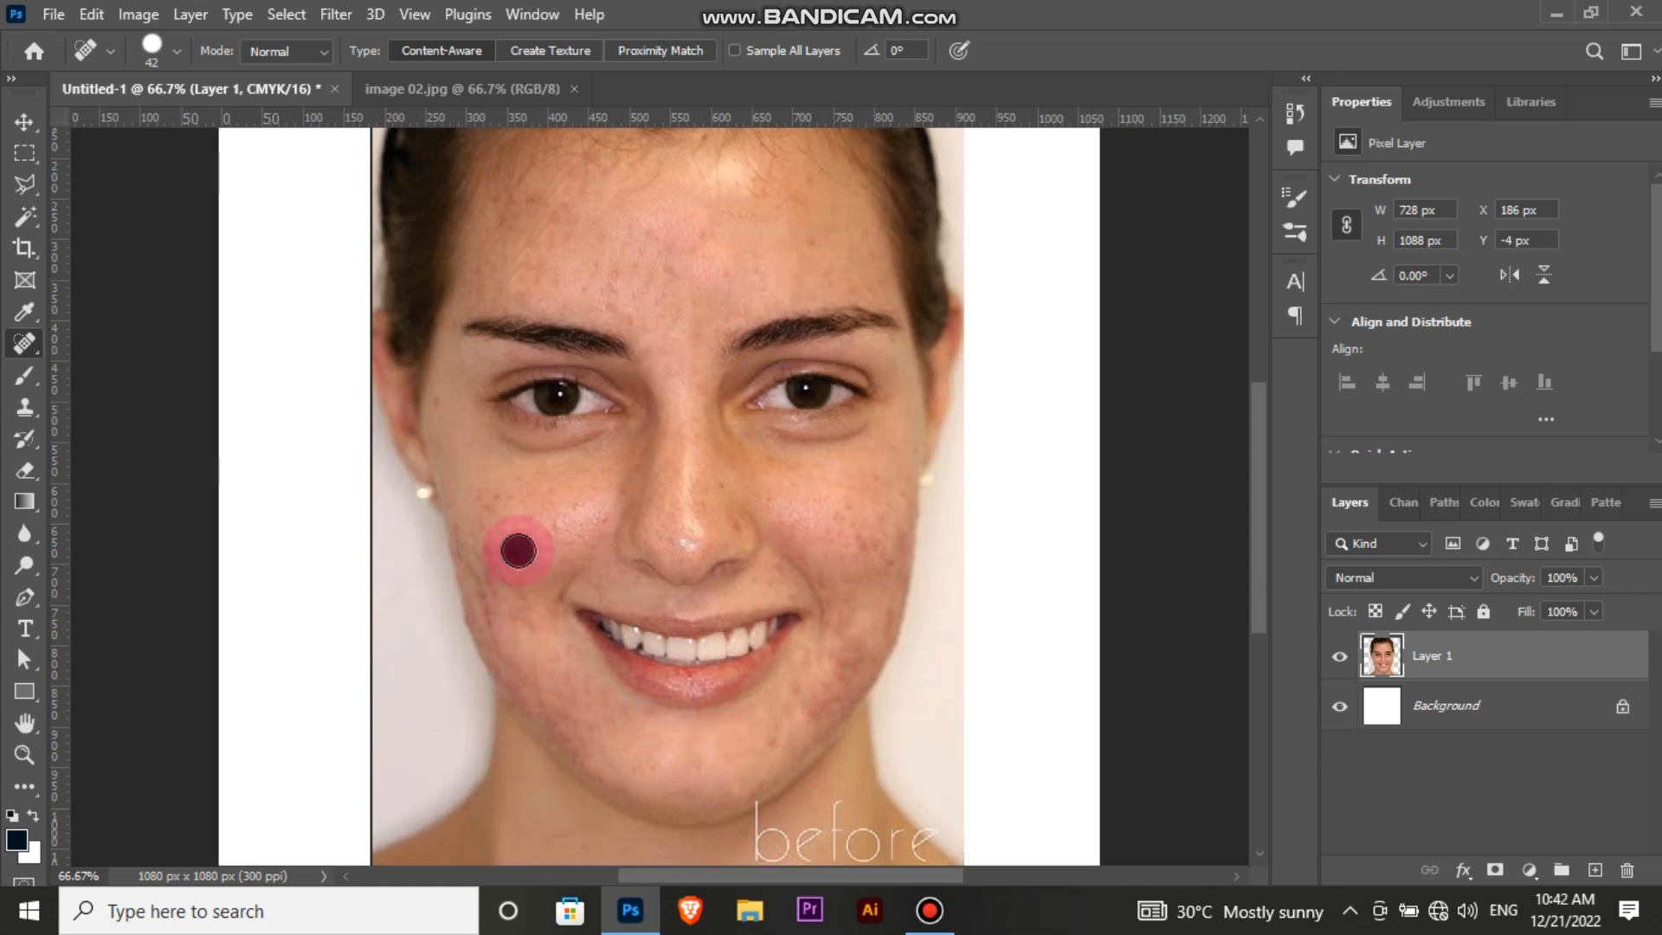
click(519, 504)
click(486, 489)
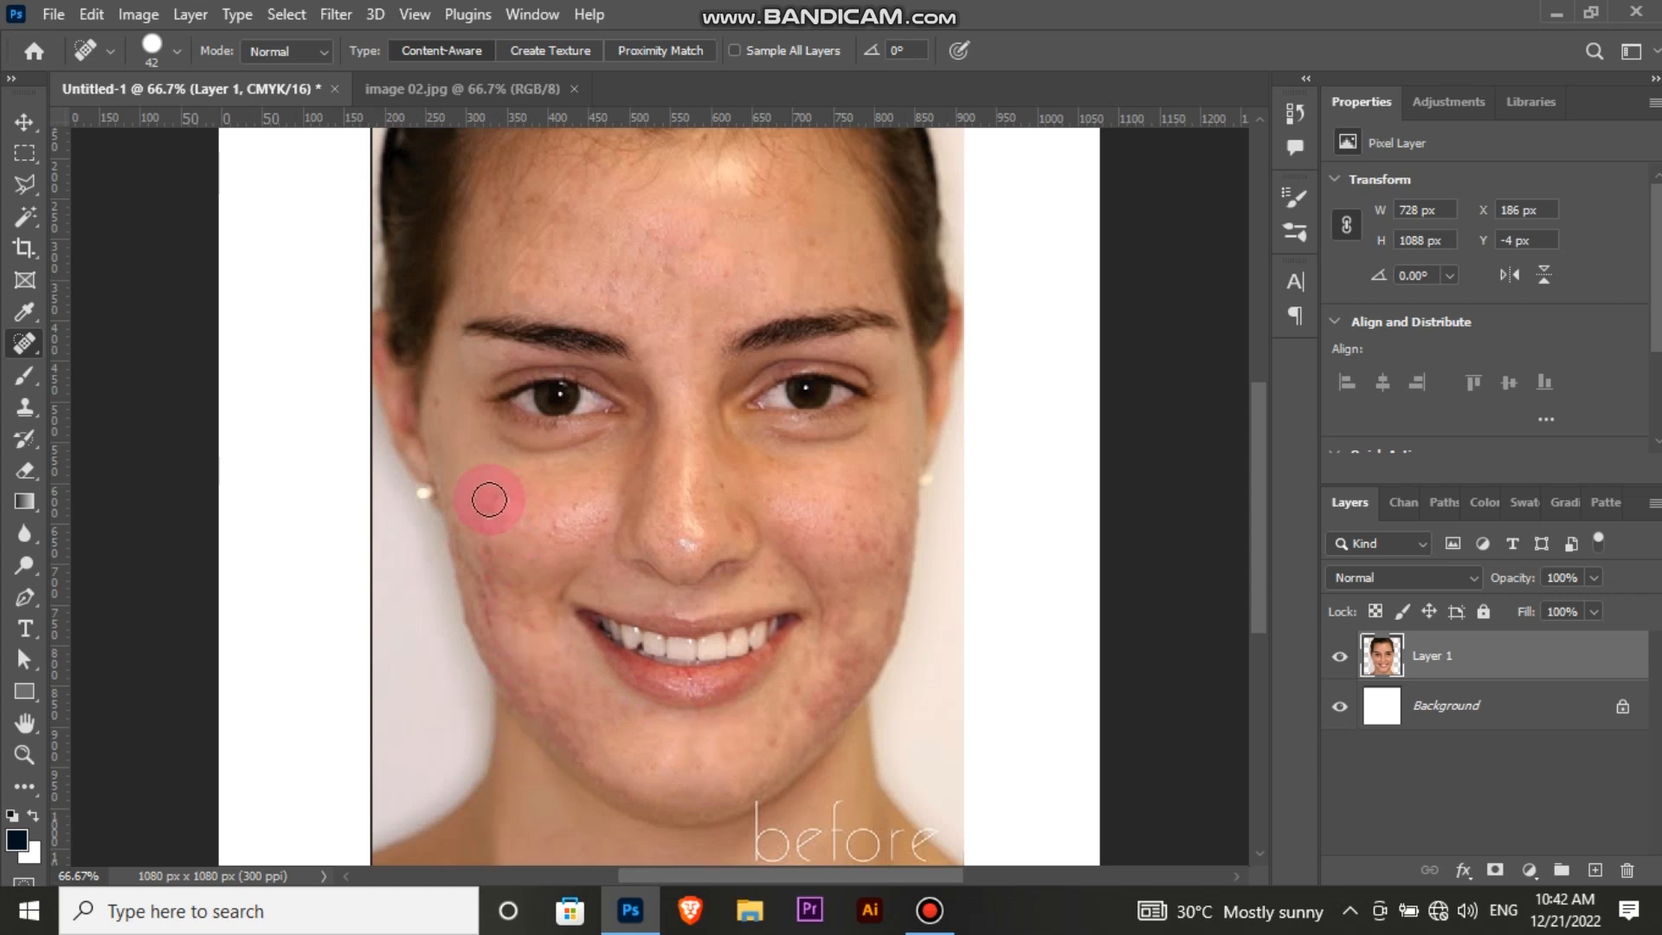
click(500, 500)
click(531, 499)
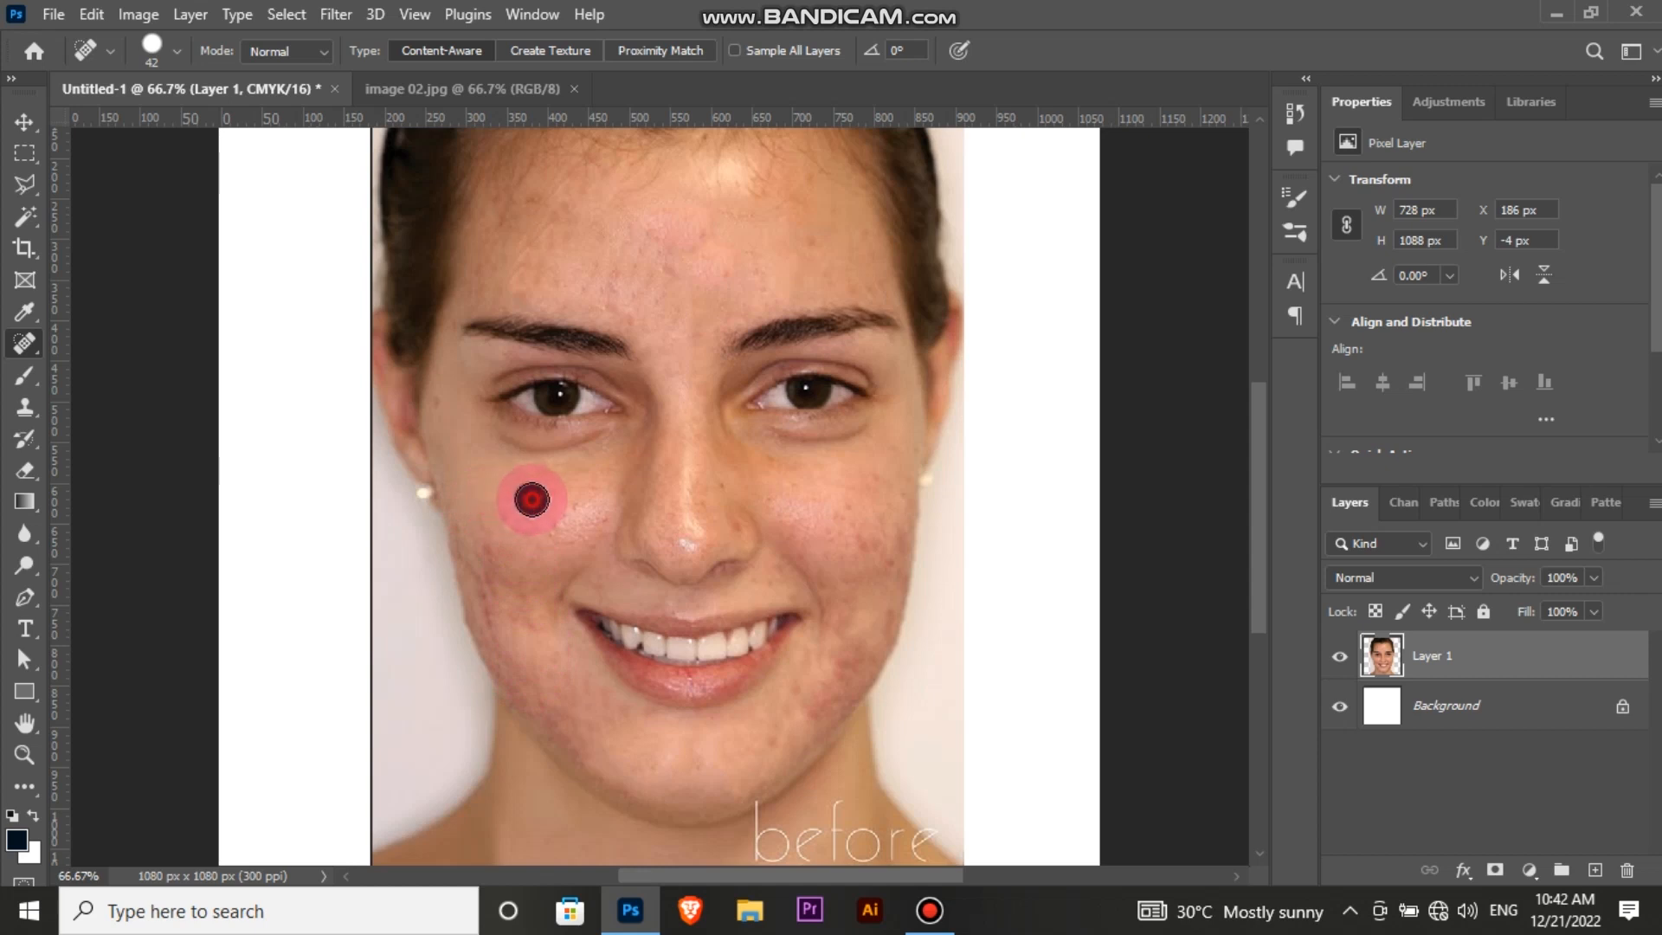
Heal the spots and shiny bumps on the inner image-left cheek, beside the nose
click(552, 525)
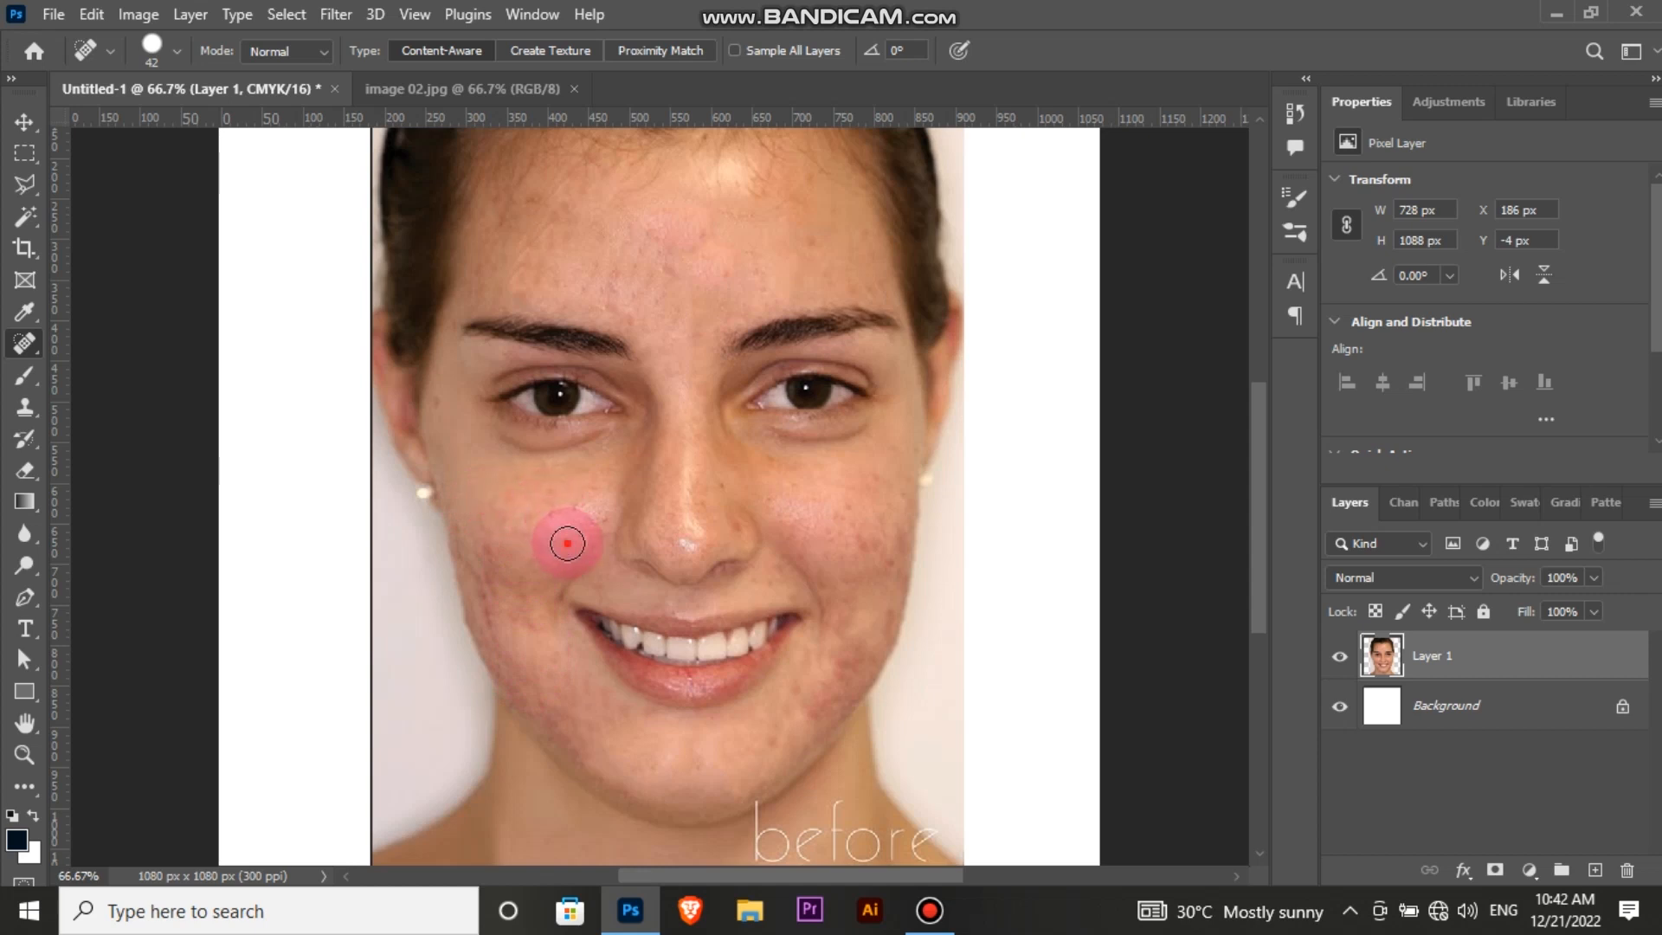
click(582, 523)
click(610, 513)
click(573, 490)
click(555, 503)
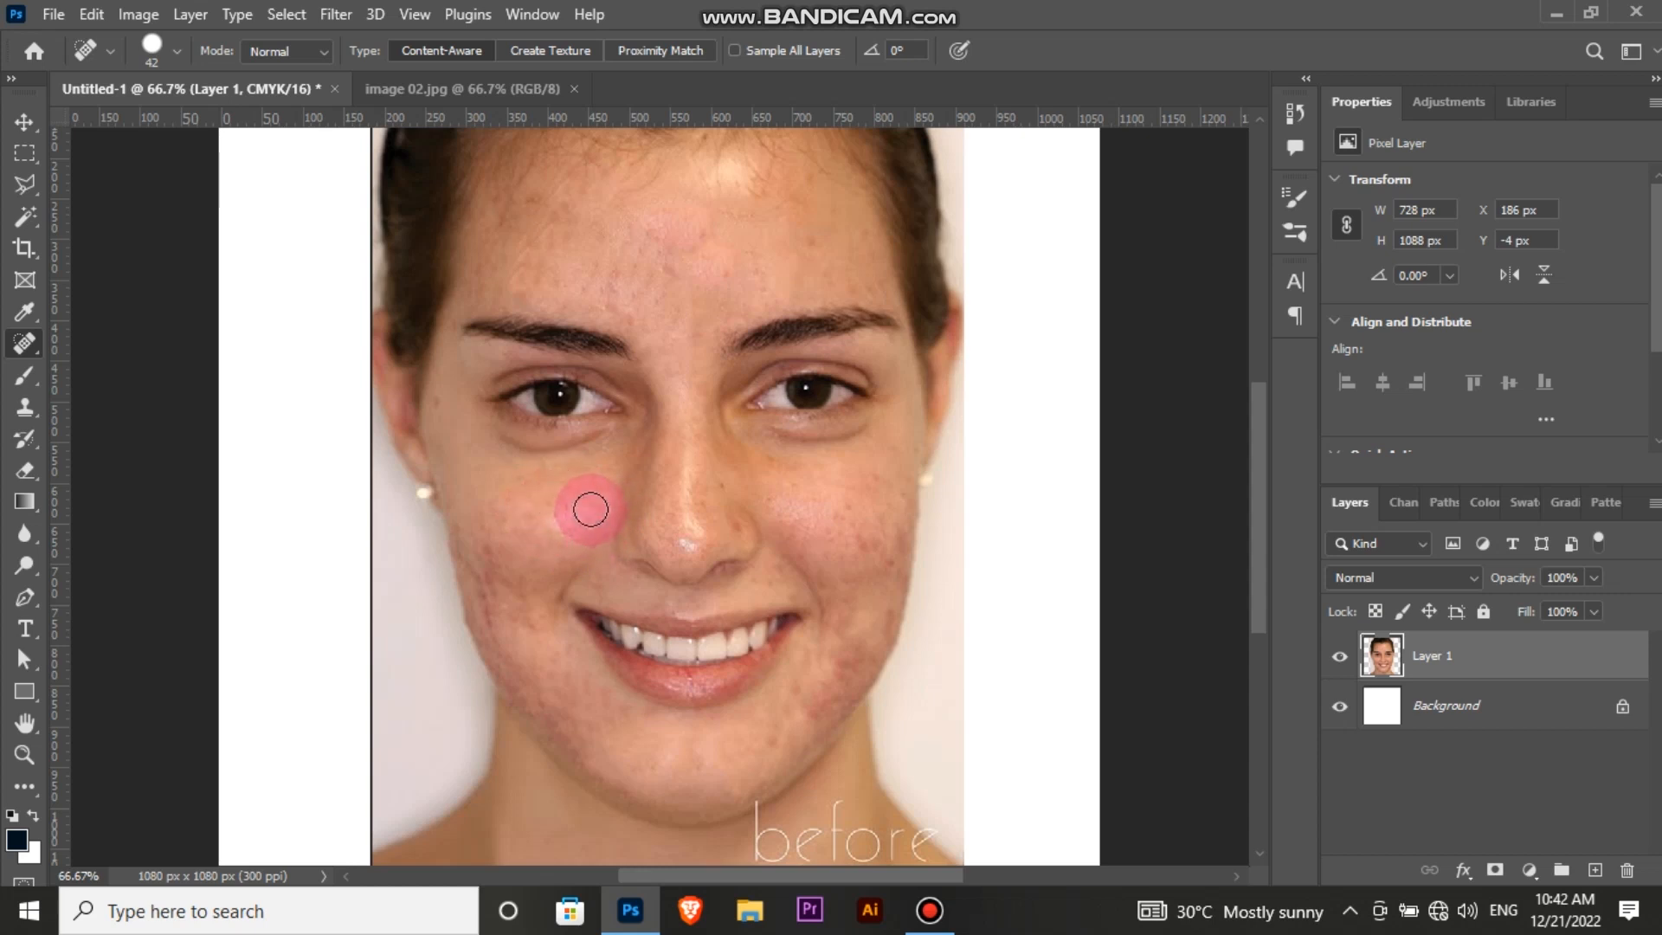
click(553, 493)
click(554, 514)
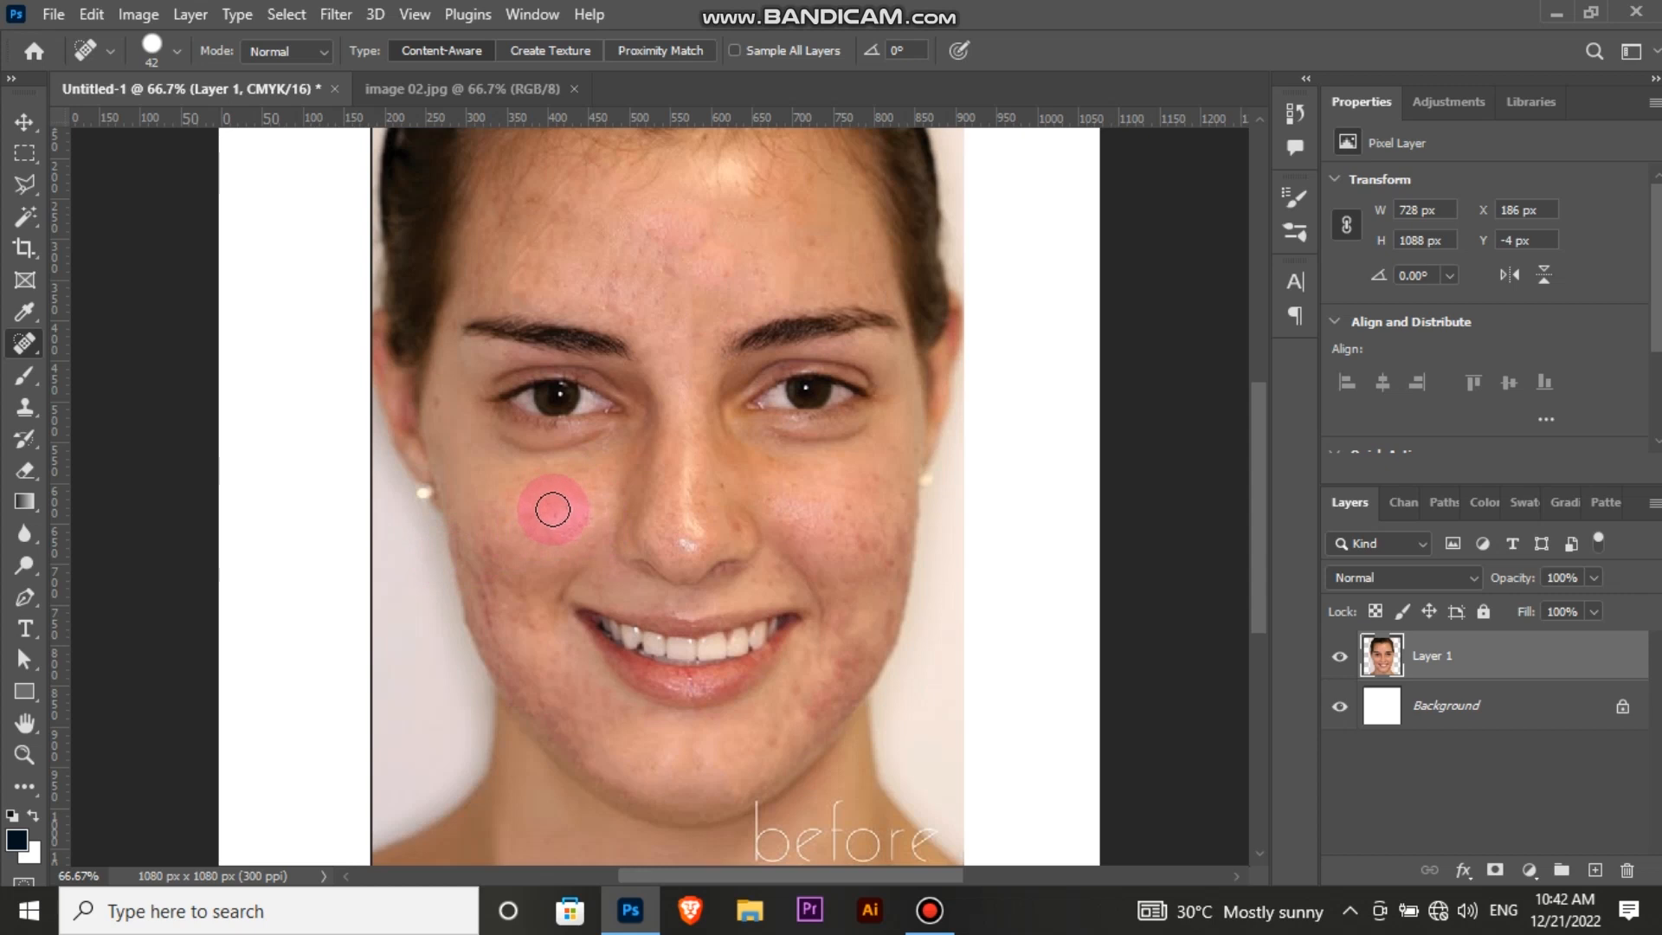
click(553, 508)
Spot-heal the acne marks along the outer edge of the image-left cheek, down to mouth level
click(487, 554)
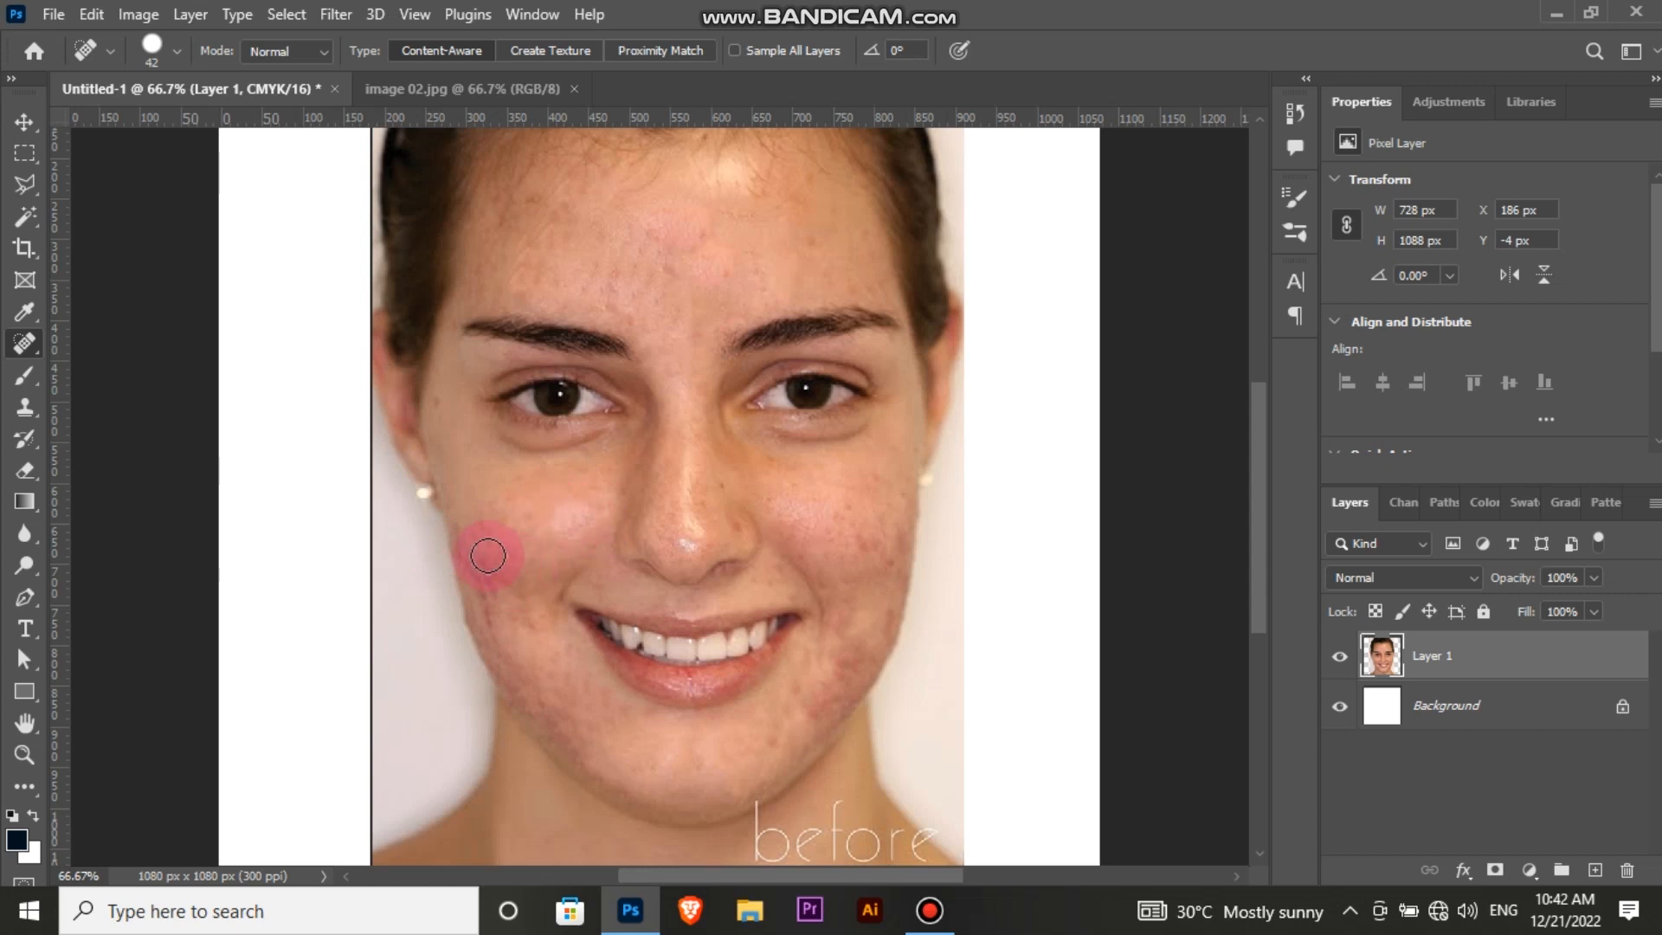
click(484, 562)
click(465, 601)
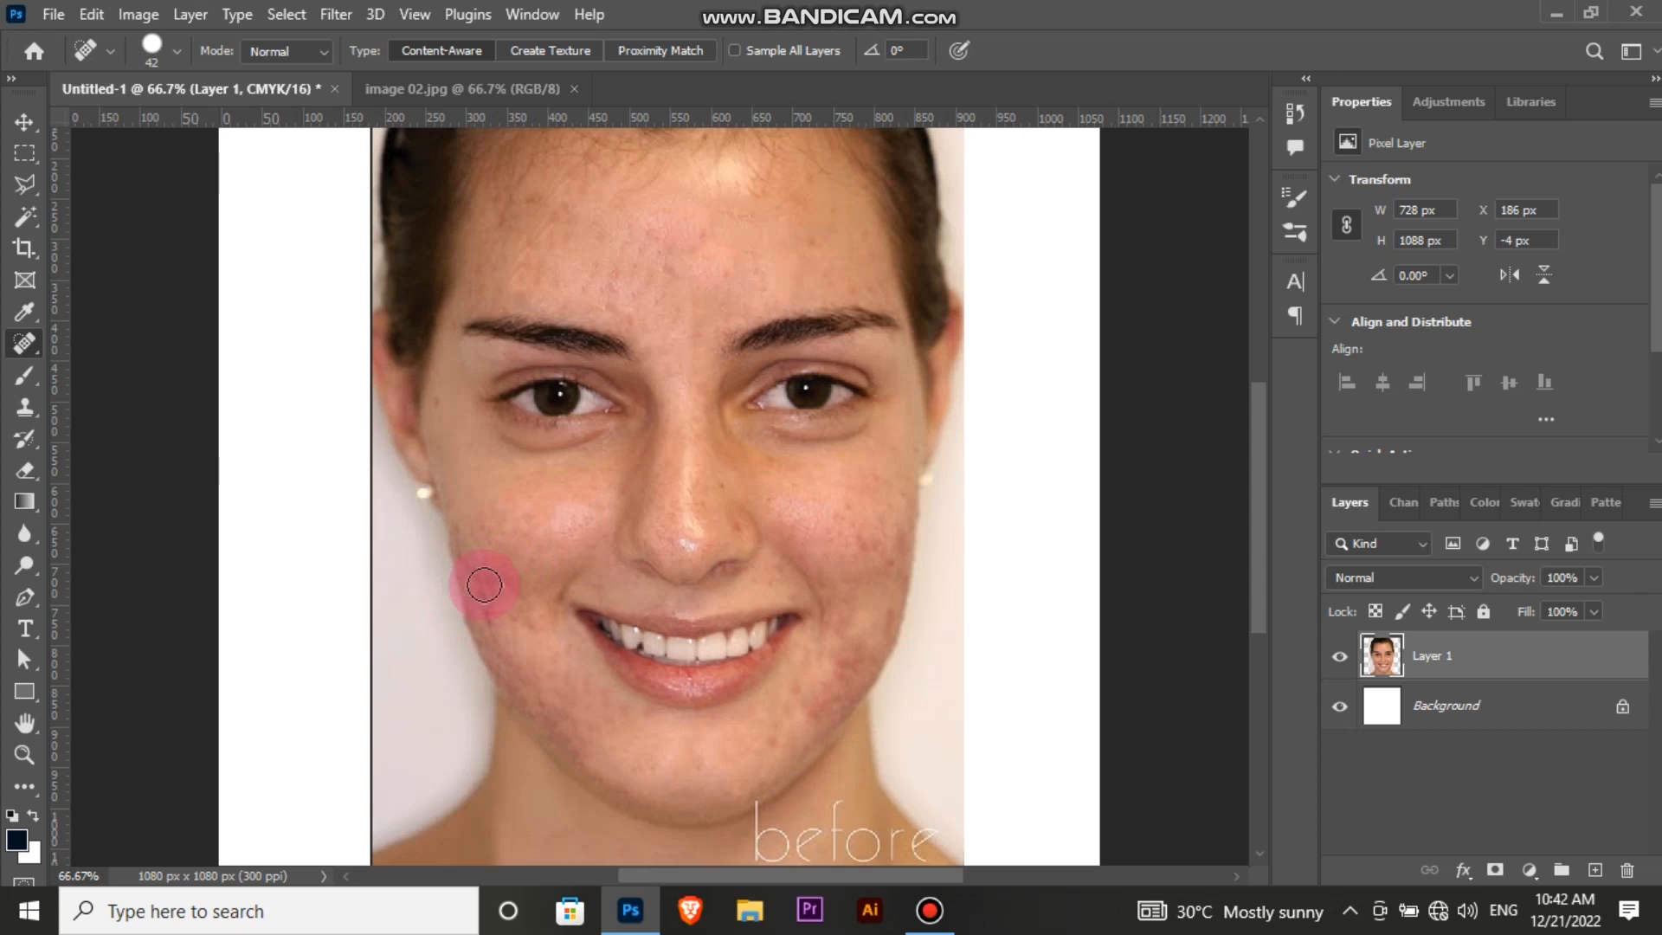
click(483, 616)
click(506, 621)
click(527, 627)
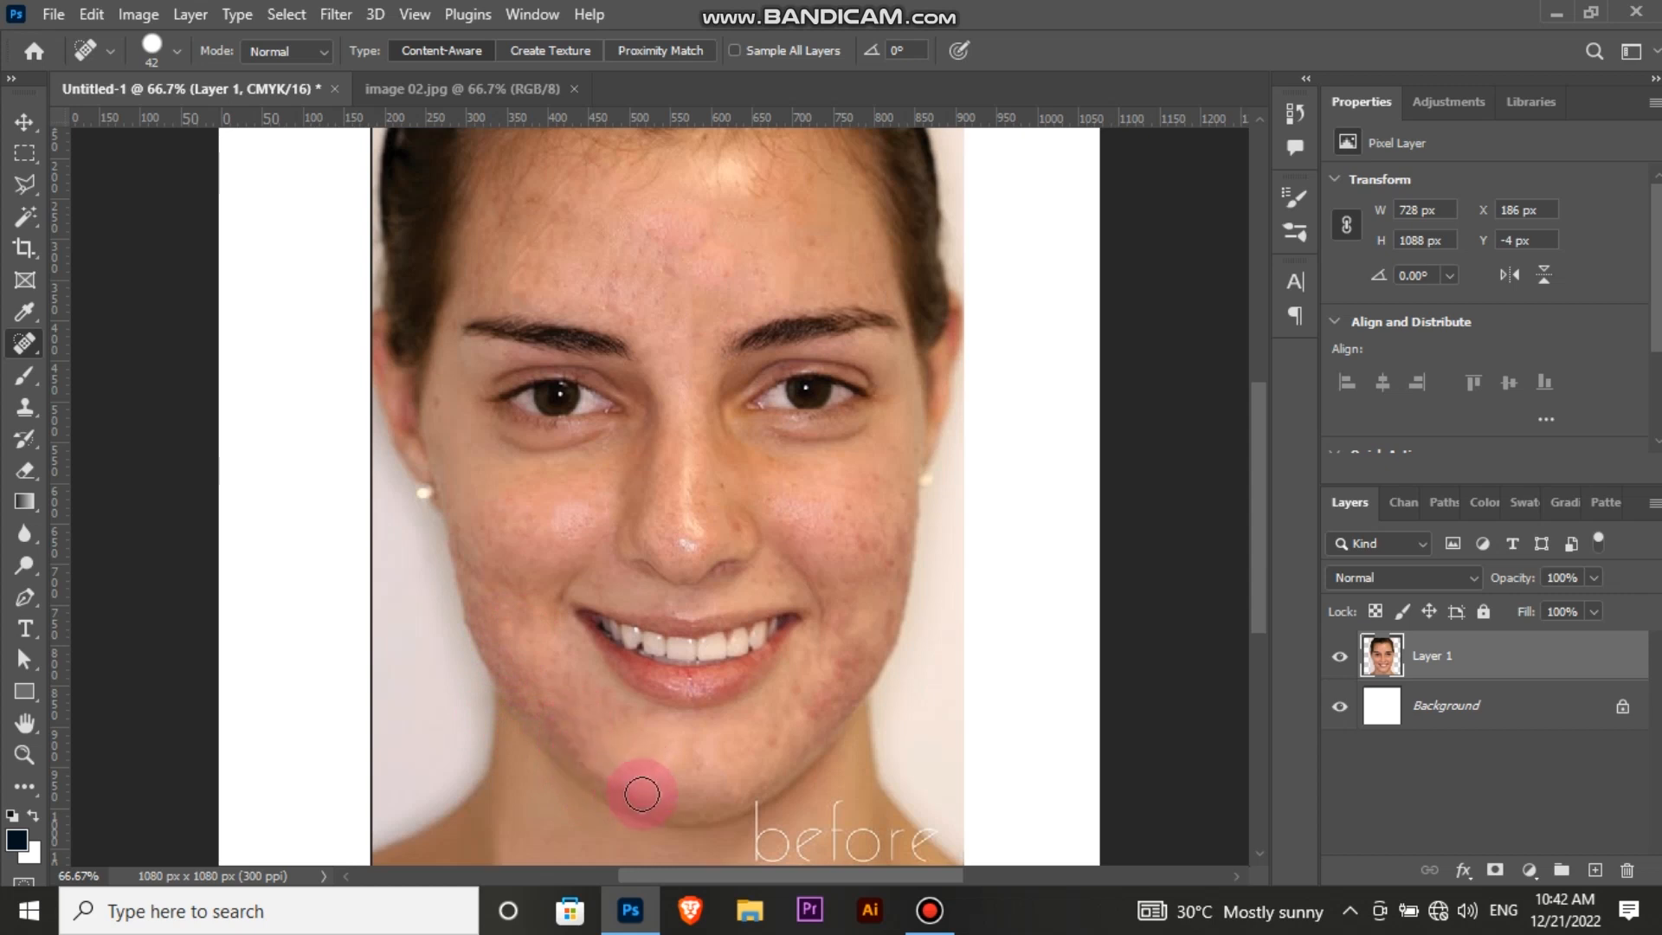
Set the healing brush size to 100 px and heal the larger blotches on the image-left cheek
right_click(578, 697)
click(721, 596)
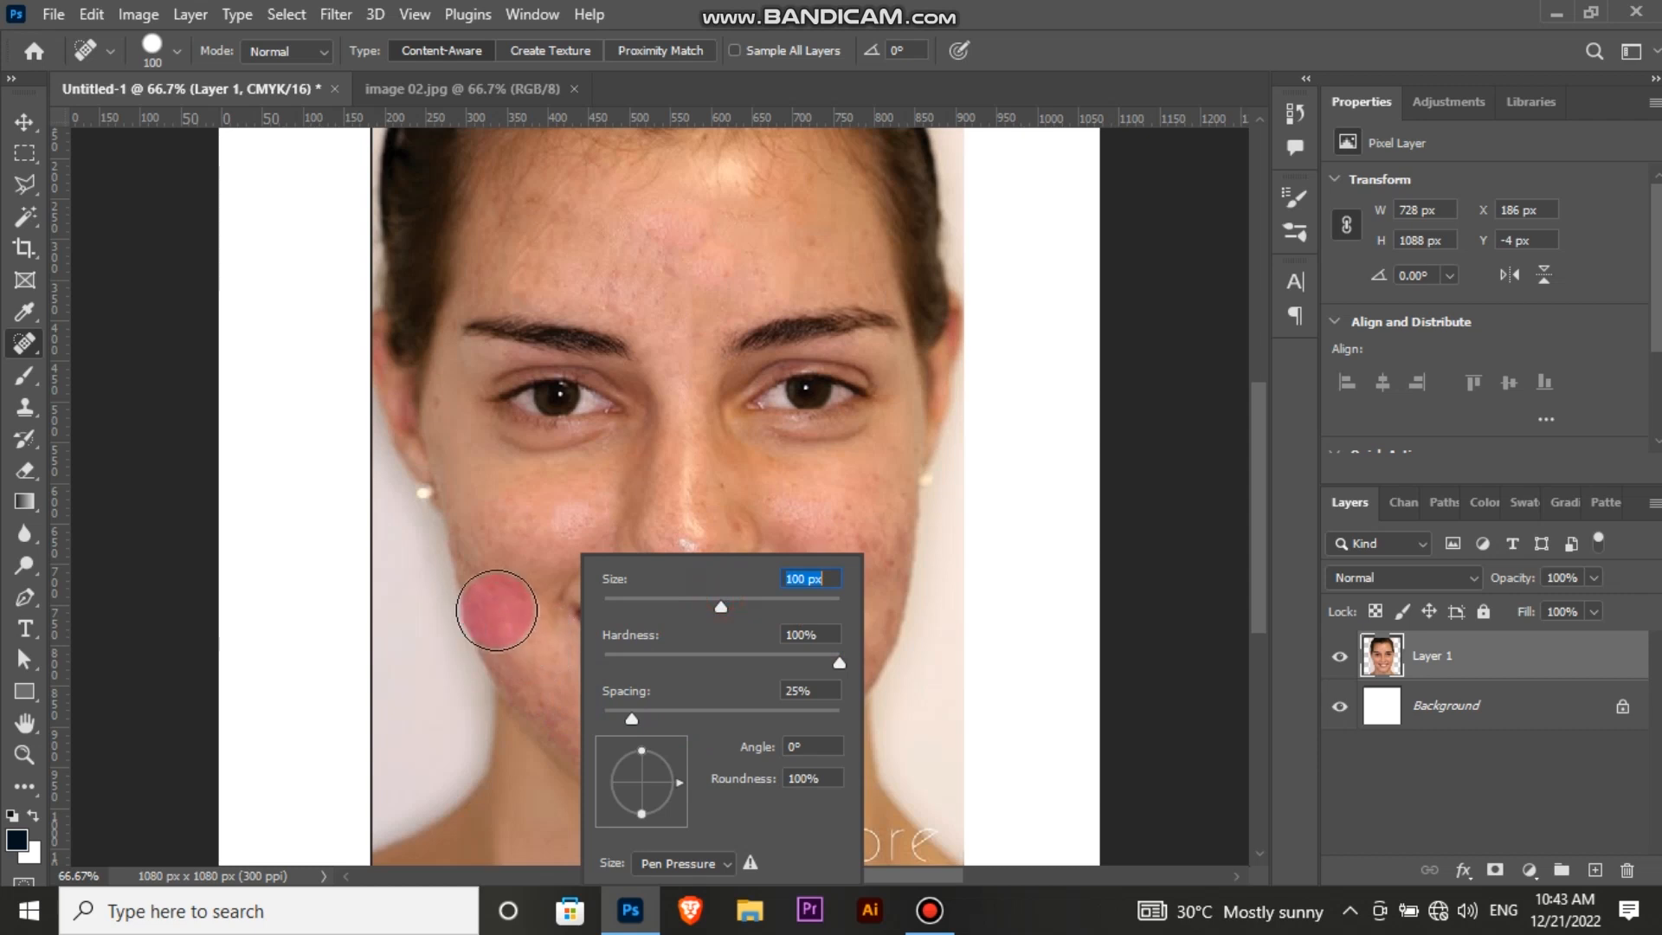
click(504, 610)
click(504, 556)
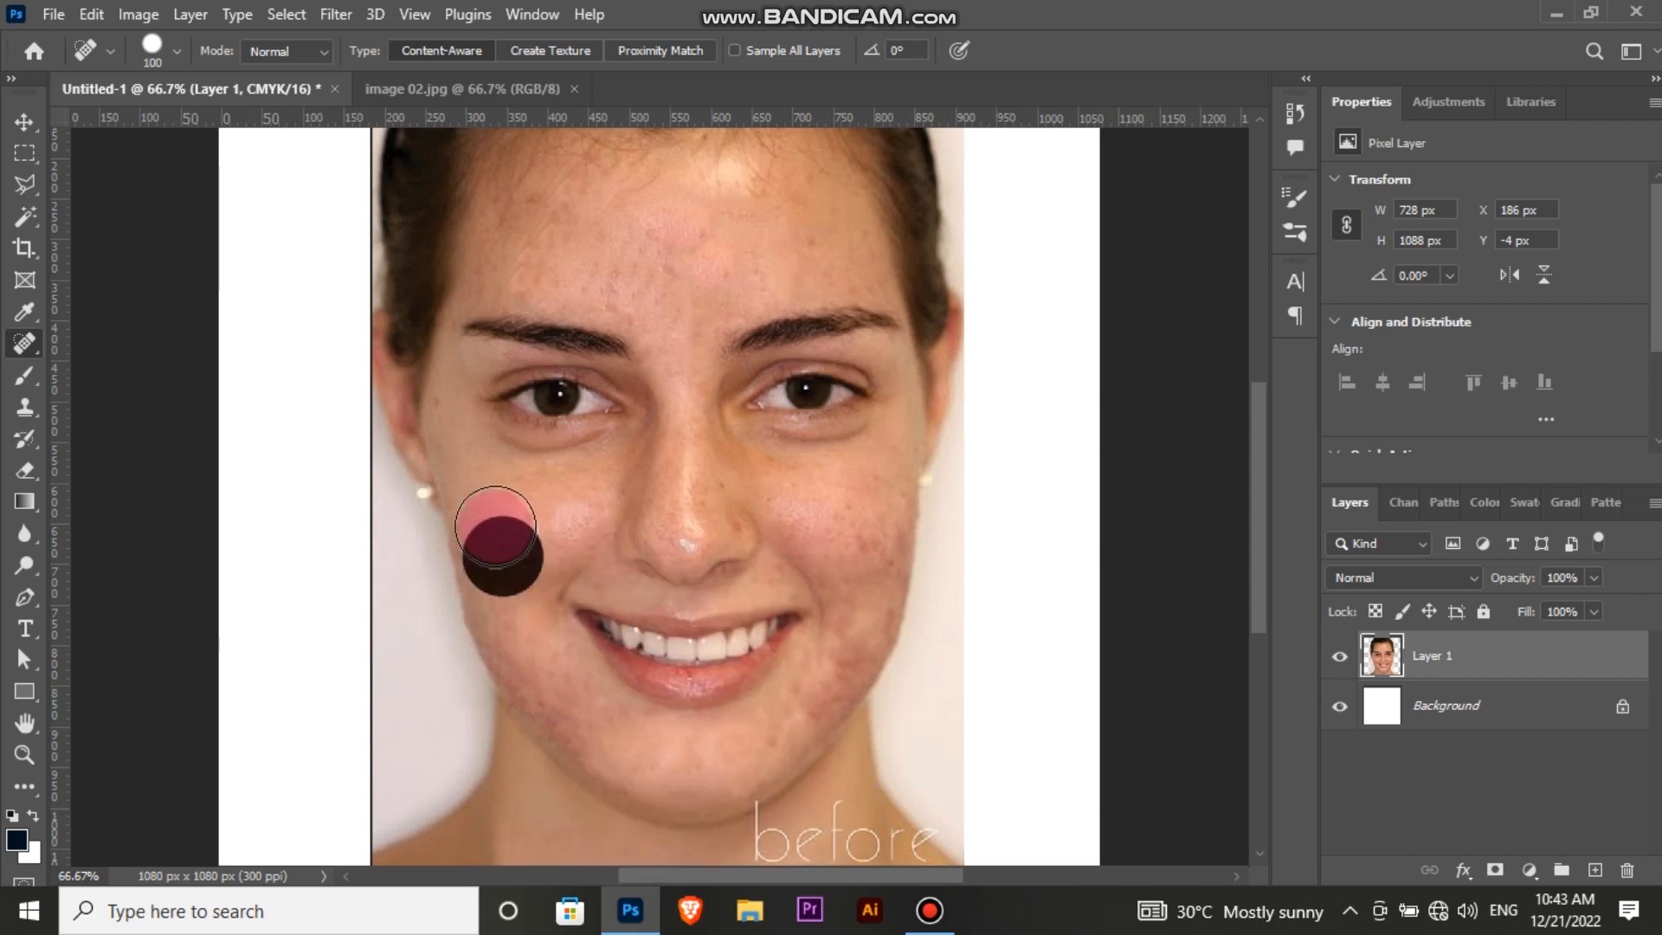
click(492, 519)
Heal the reddish patches on the lower cheeks and jaw on both sides of the mouth
click(531, 667)
click(569, 709)
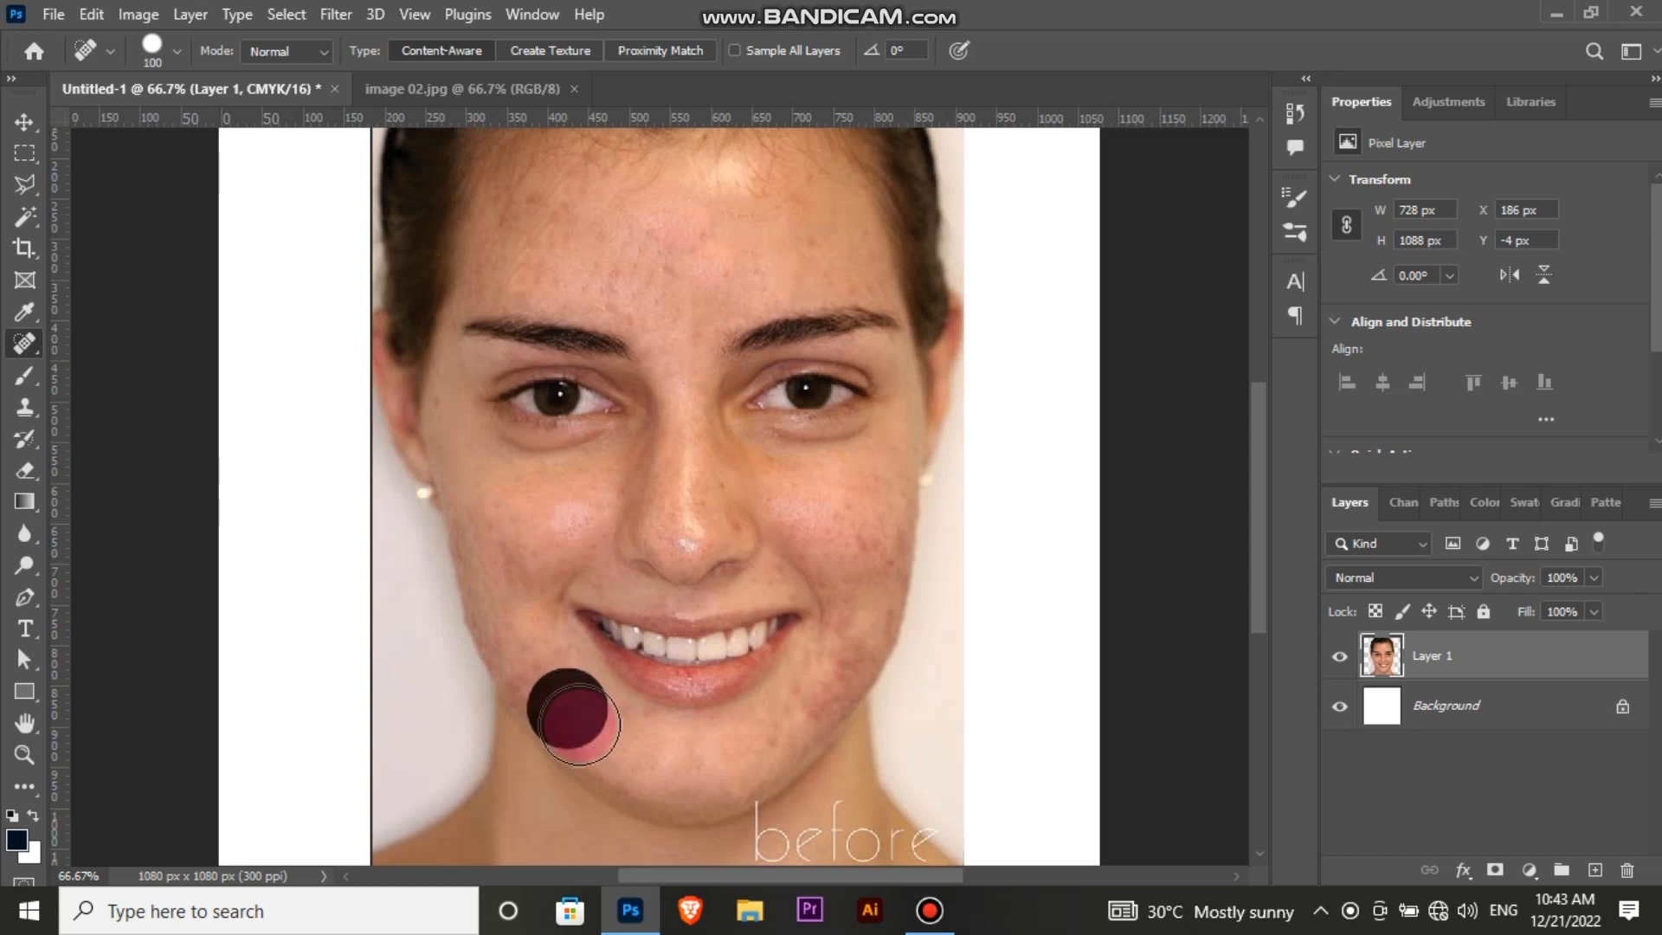
click(582, 724)
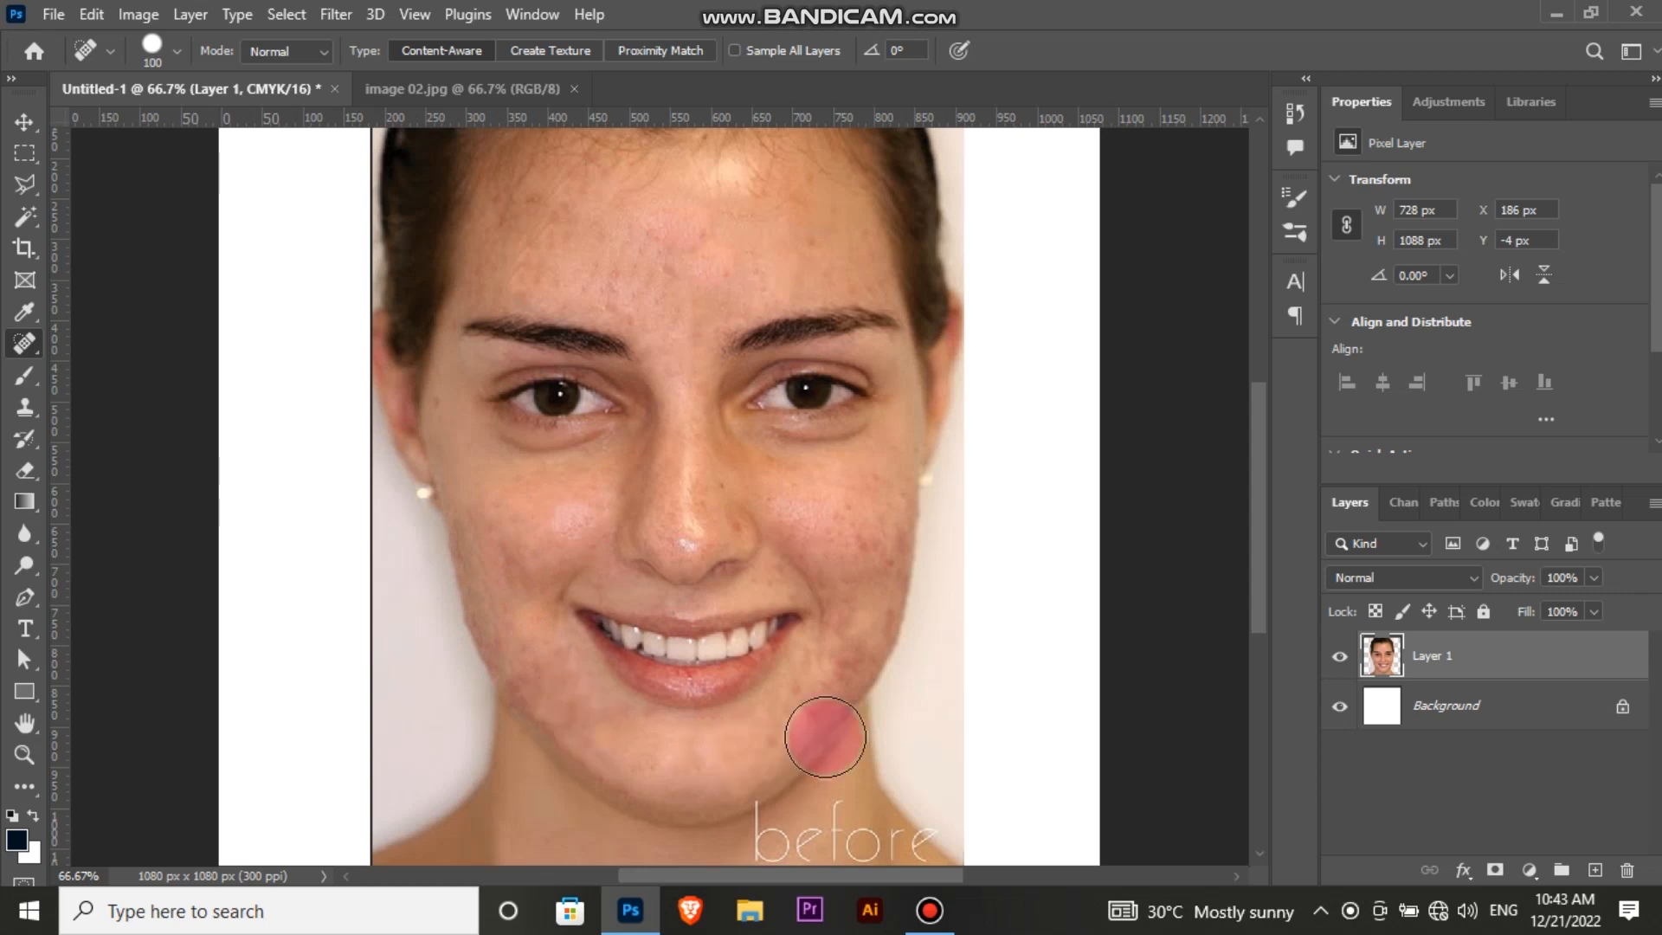
click(832, 662)
click(808, 705)
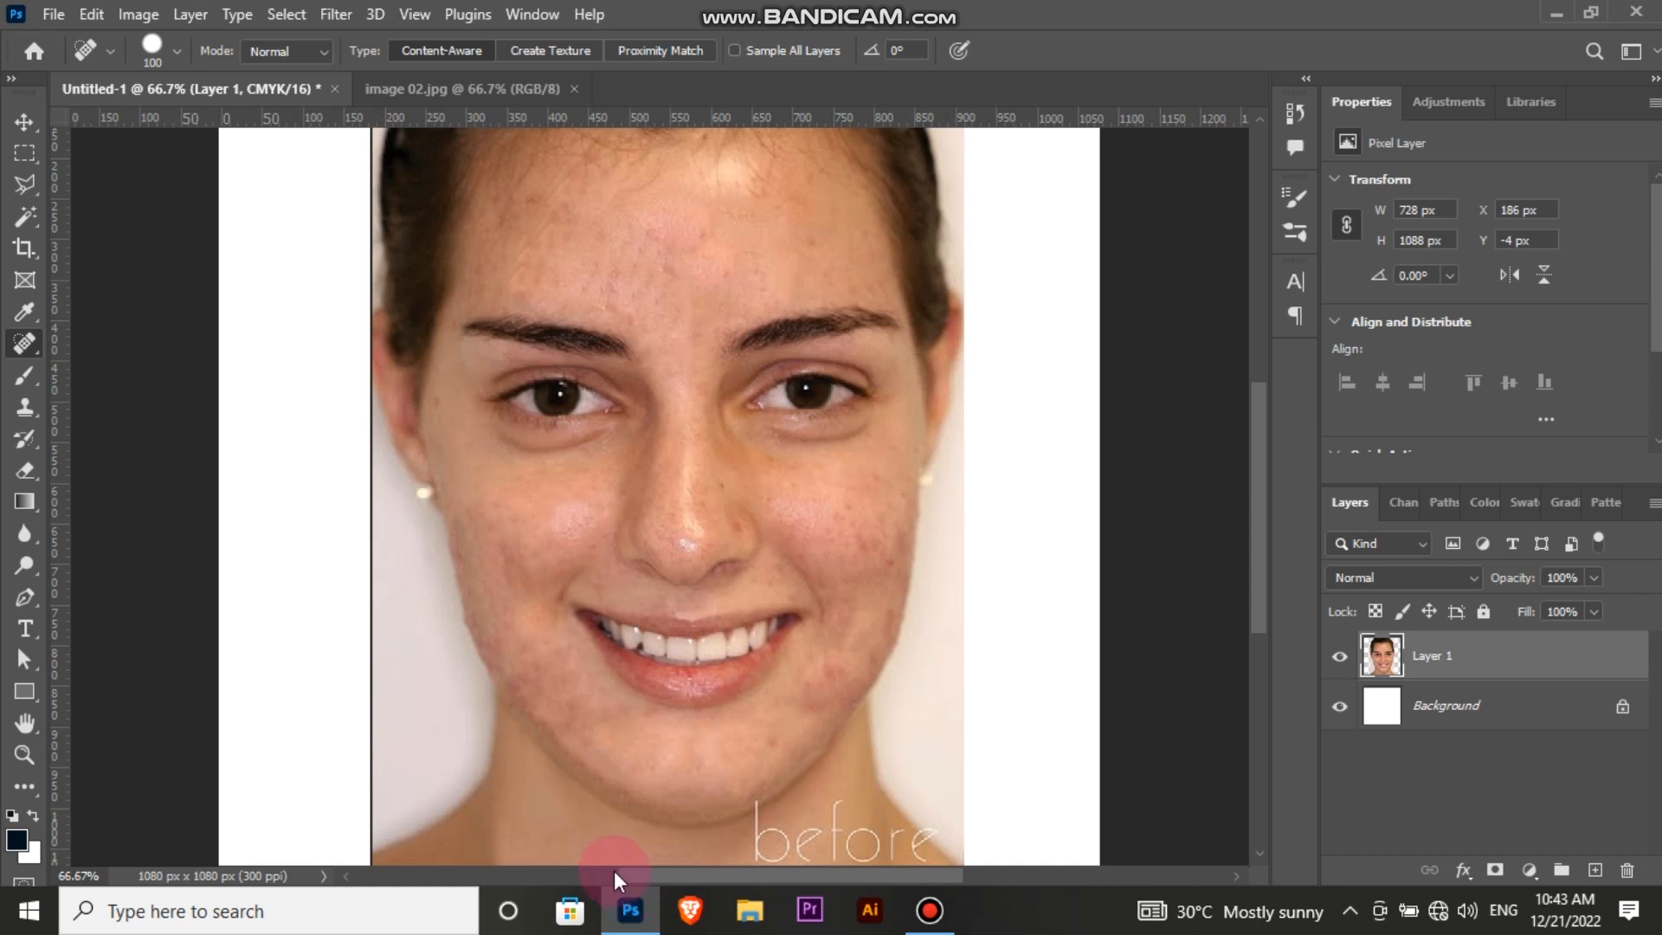
Heal the blemishes in the middle of the forehead and above the image-left eyebrow
click(647, 252)
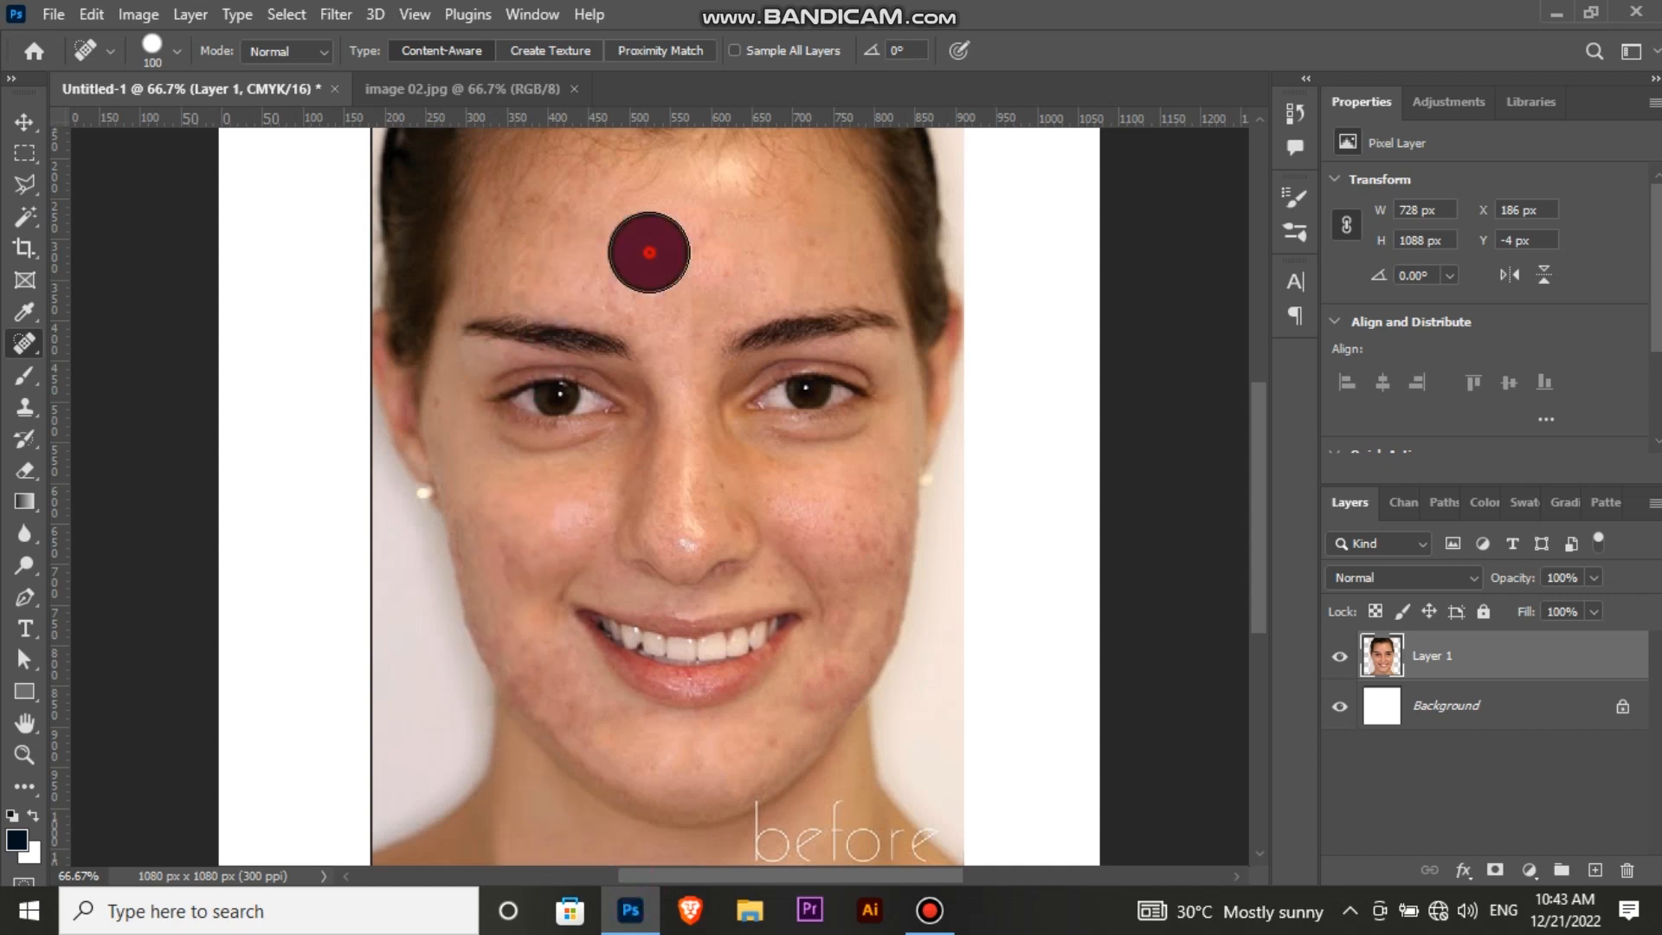
click(701, 236)
click(651, 281)
click(616, 281)
click(570, 273)
click(621, 229)
click(686, 248)
Try to heal the redness on the image-right cheek and the image-left lower cheek with the large brush
click(855, 547)
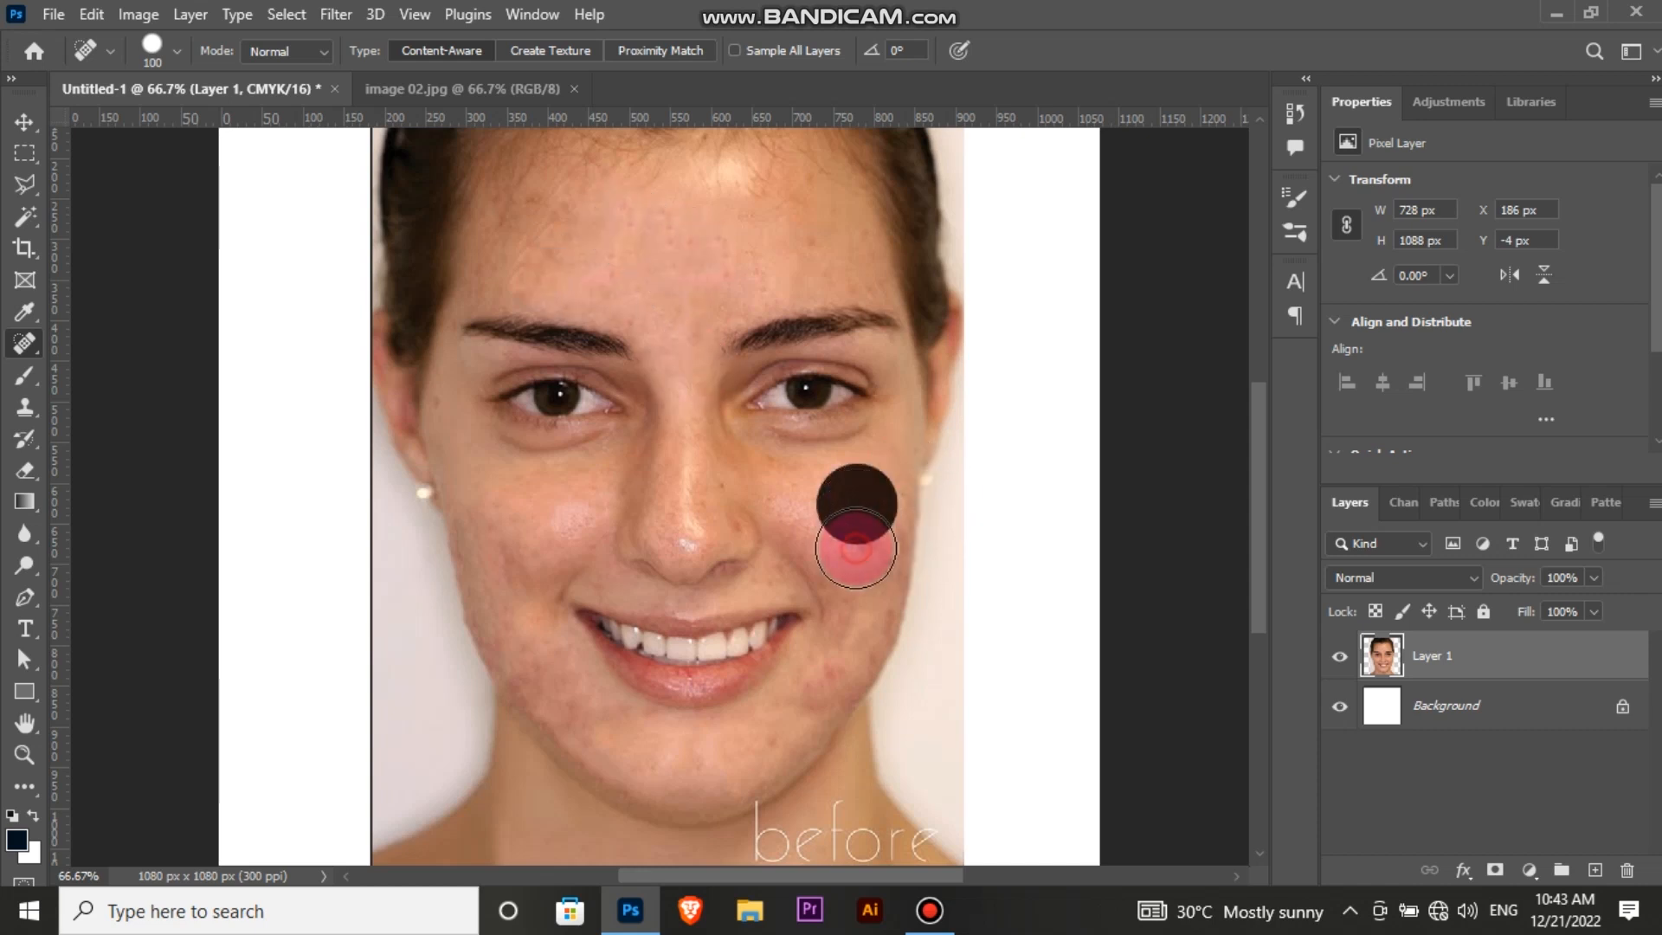
click(816, 504)
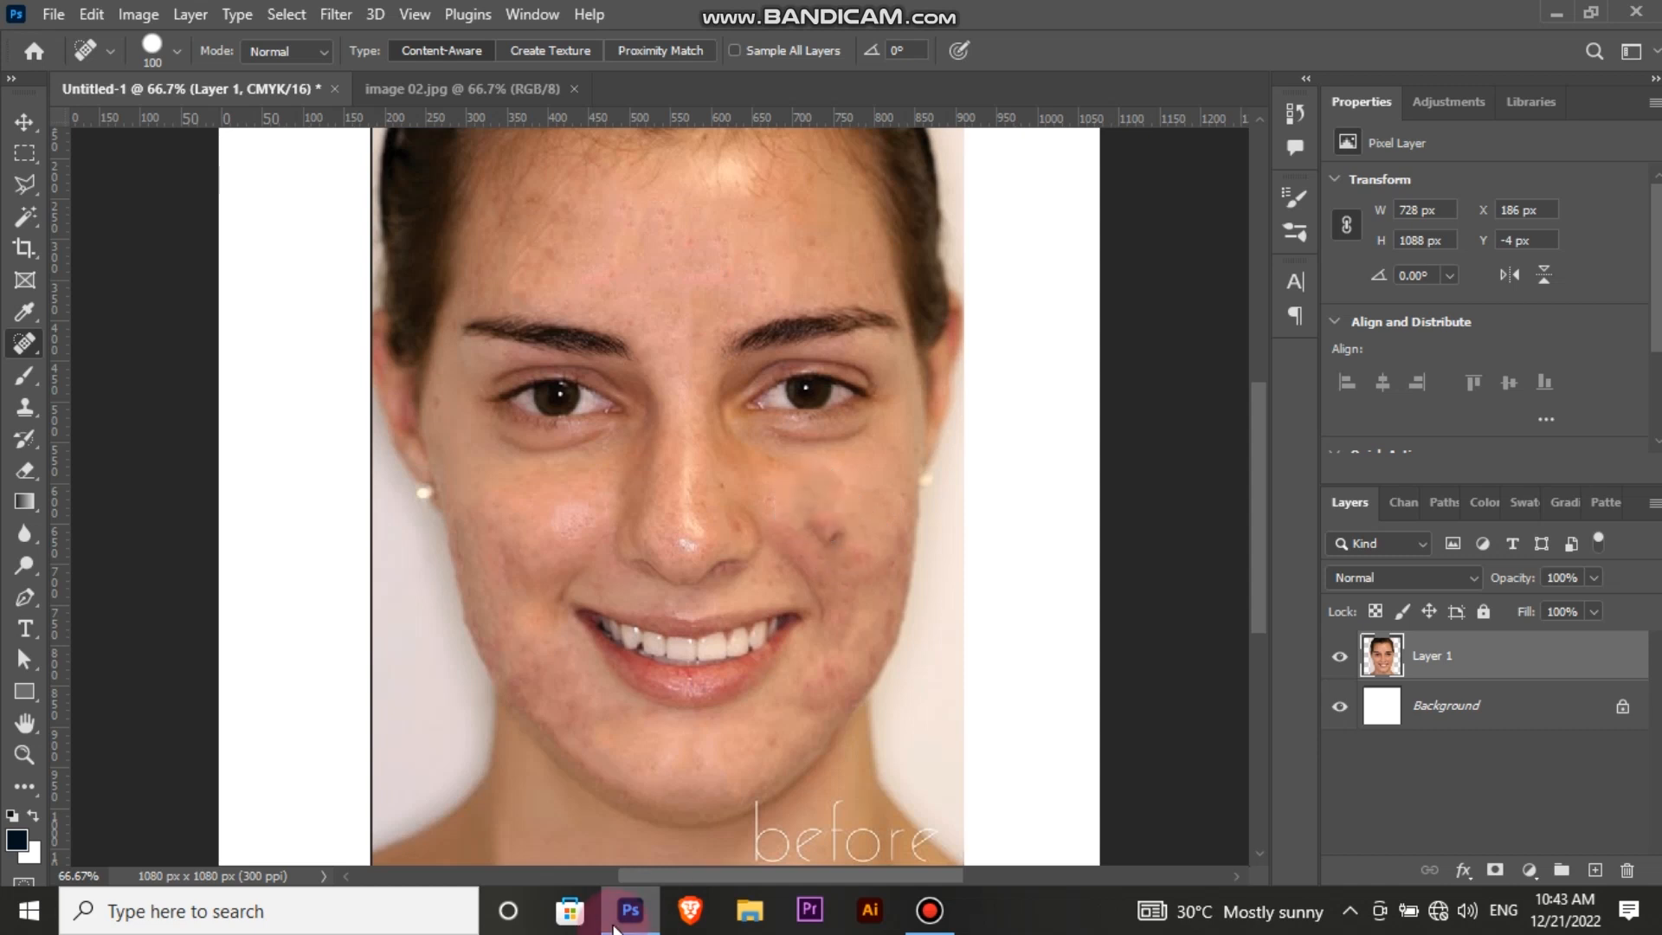
mouse_move(615, 926)
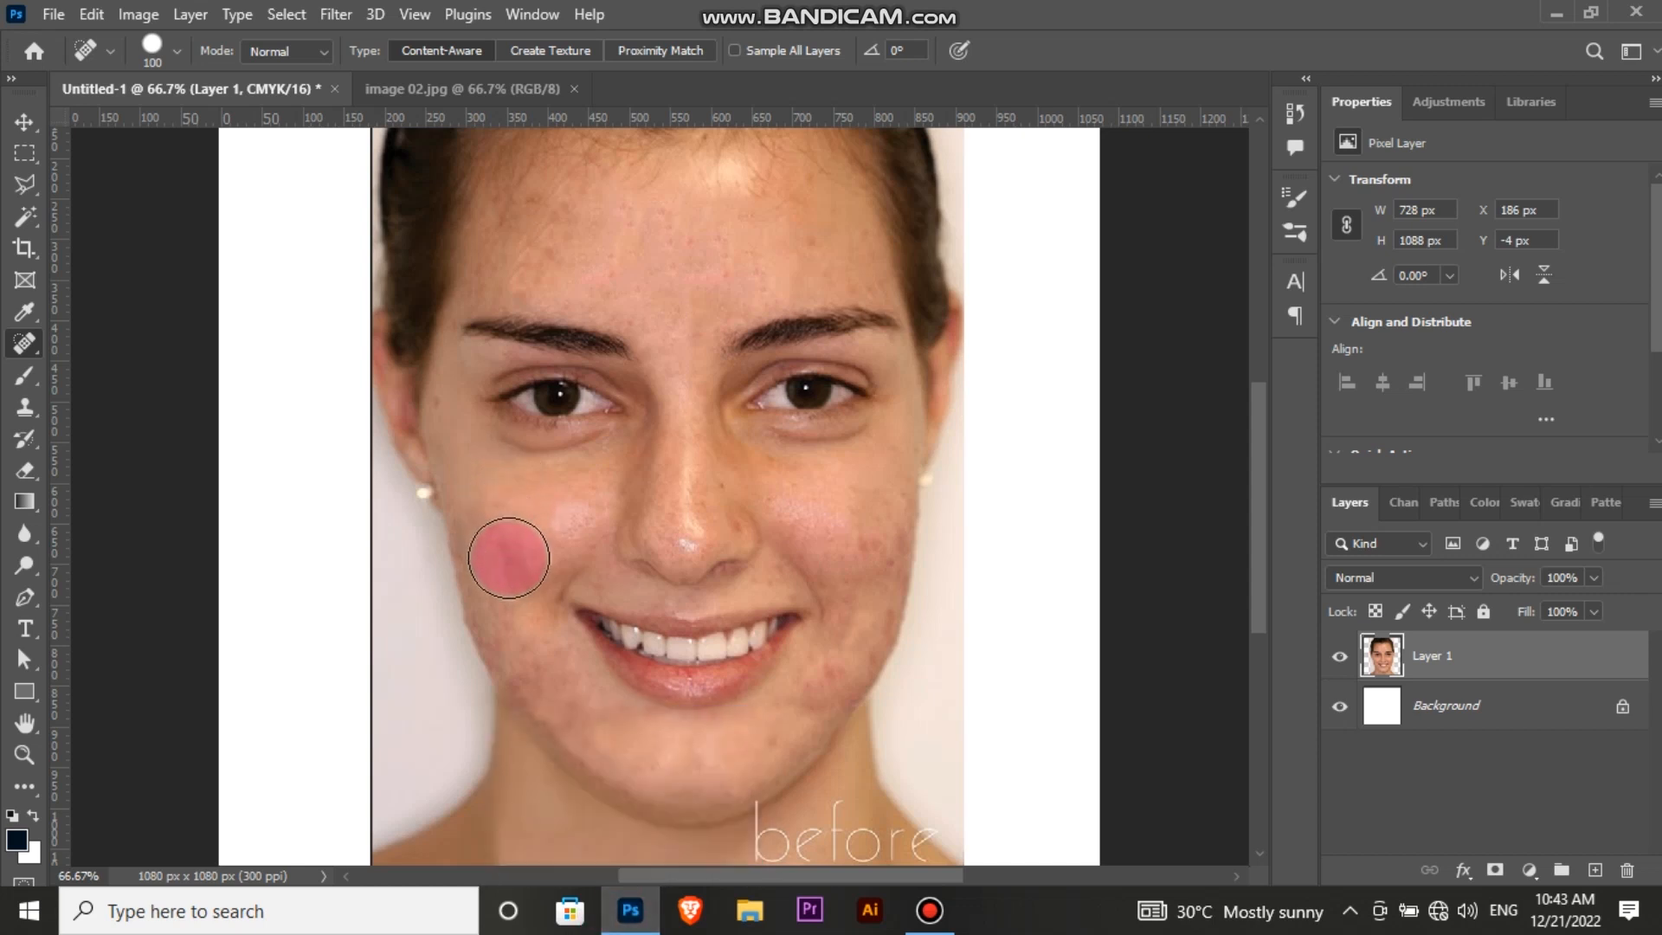
click(536, 664)
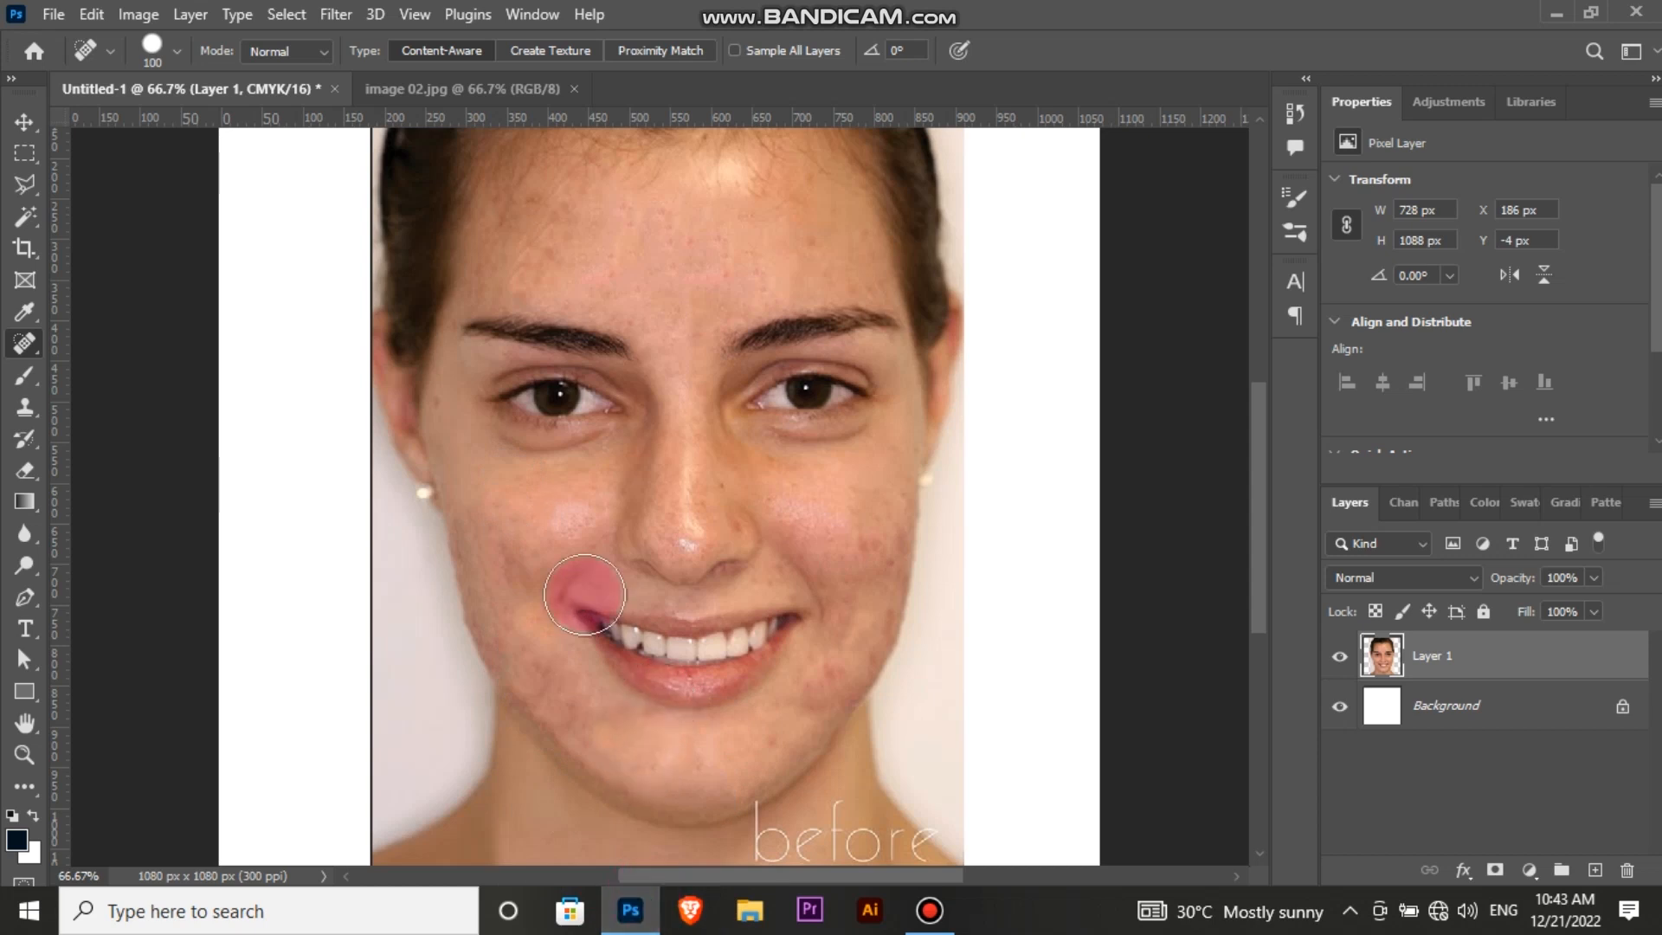
Try the Healing Brush on the image-left cheek, setting its brush size to 90 px
right_click(38, 348)
click(101, 366)
click(517, 552)
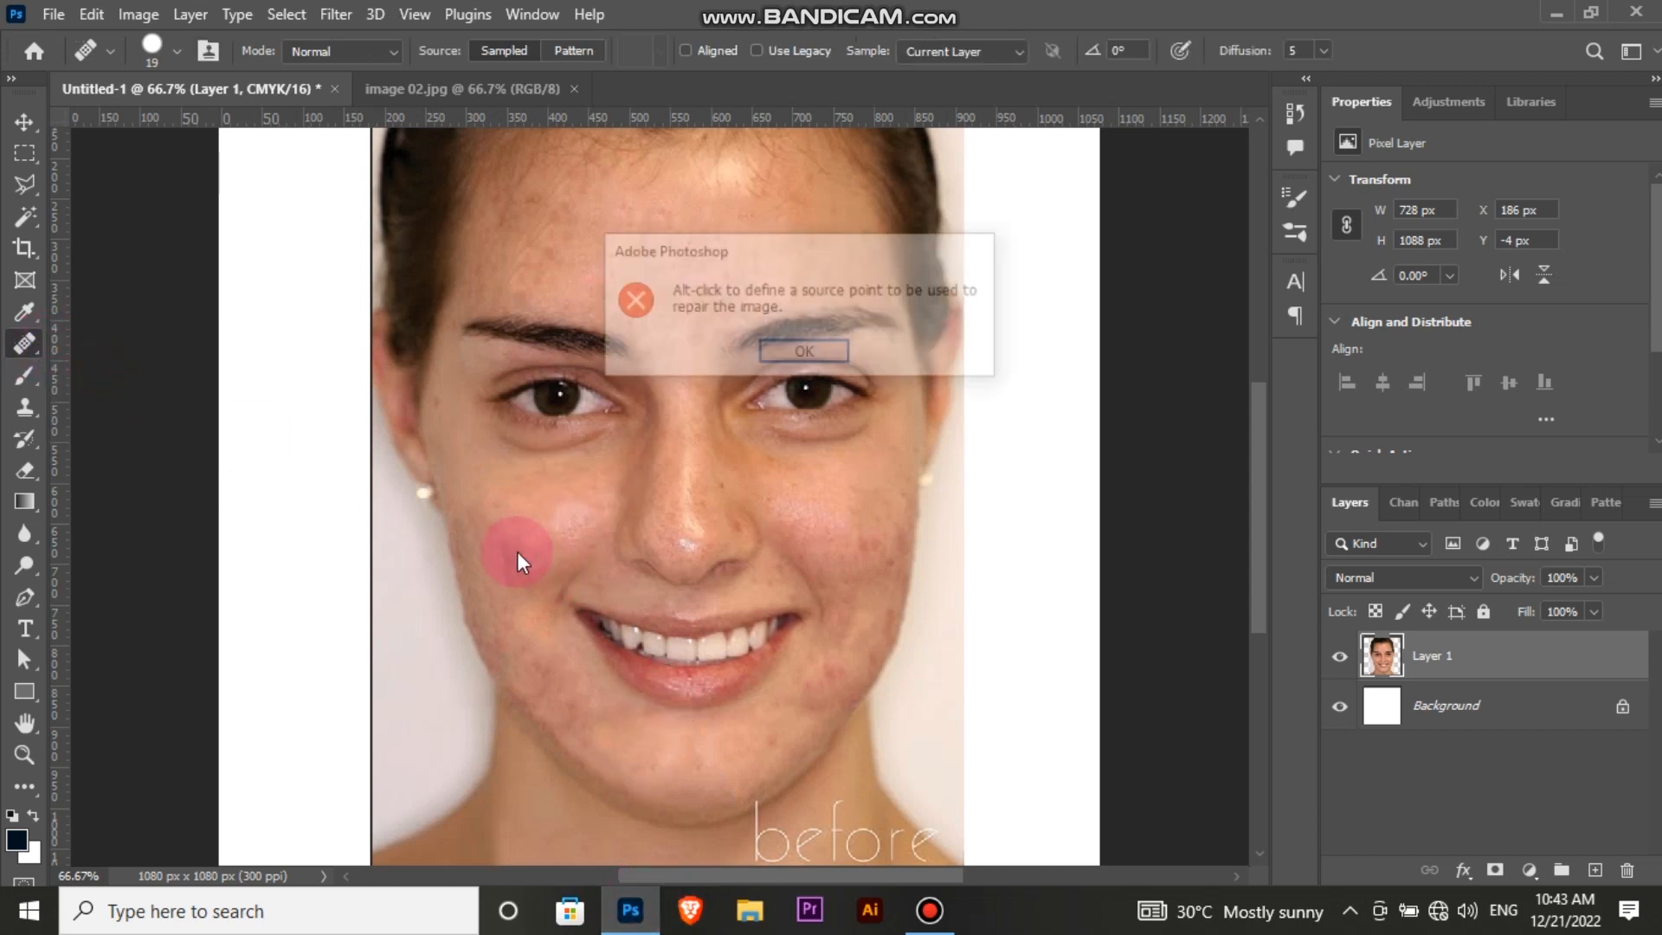
click(804, 350)
right_click(517, 543)
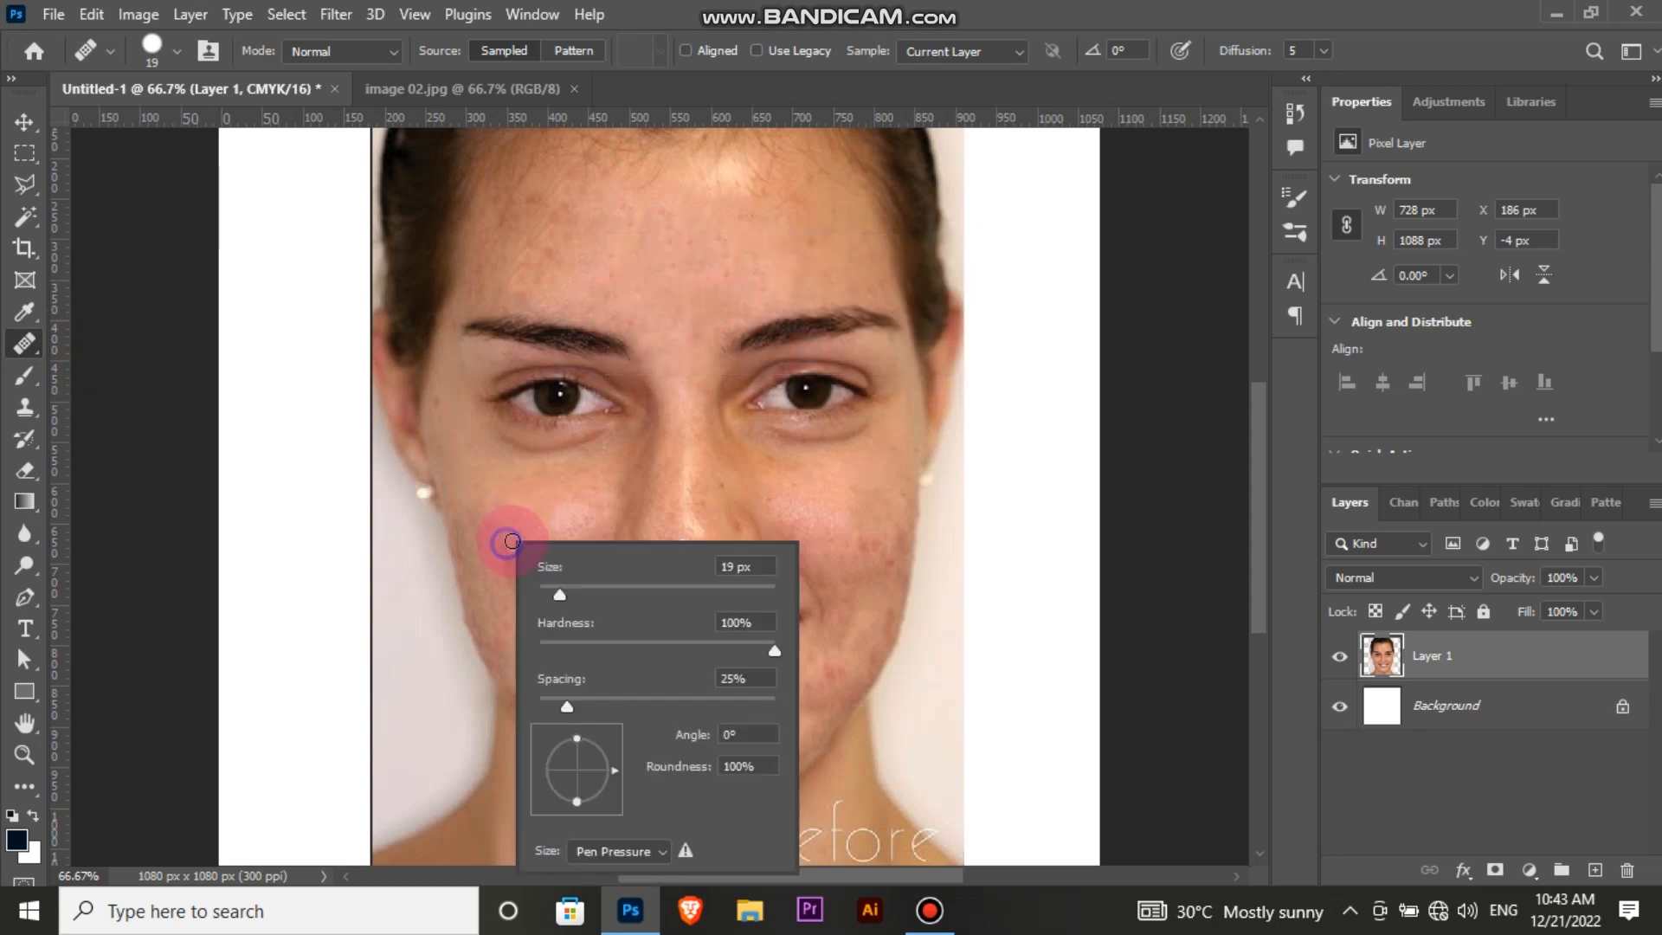
click(644, 590)
click(569, 502)
click(907, 330)
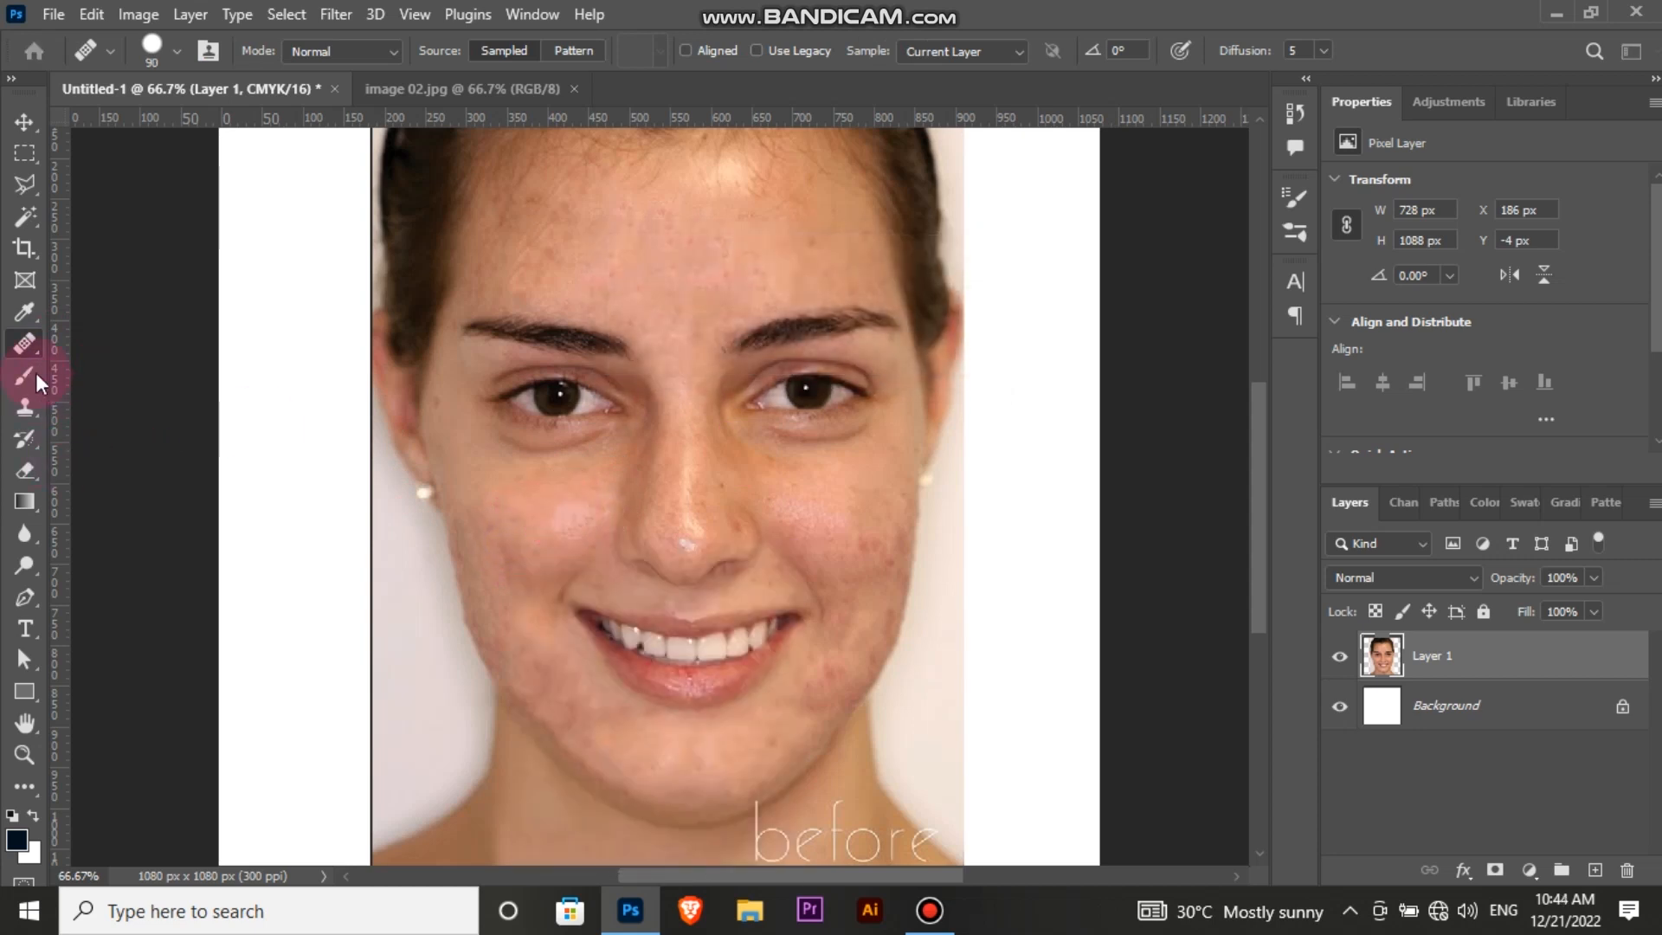
Use the Patch tool to repair the reddish areas on the image-right jaw and mid-cheek with cleaner skin
right_click(25, 346)
click(92, 379)
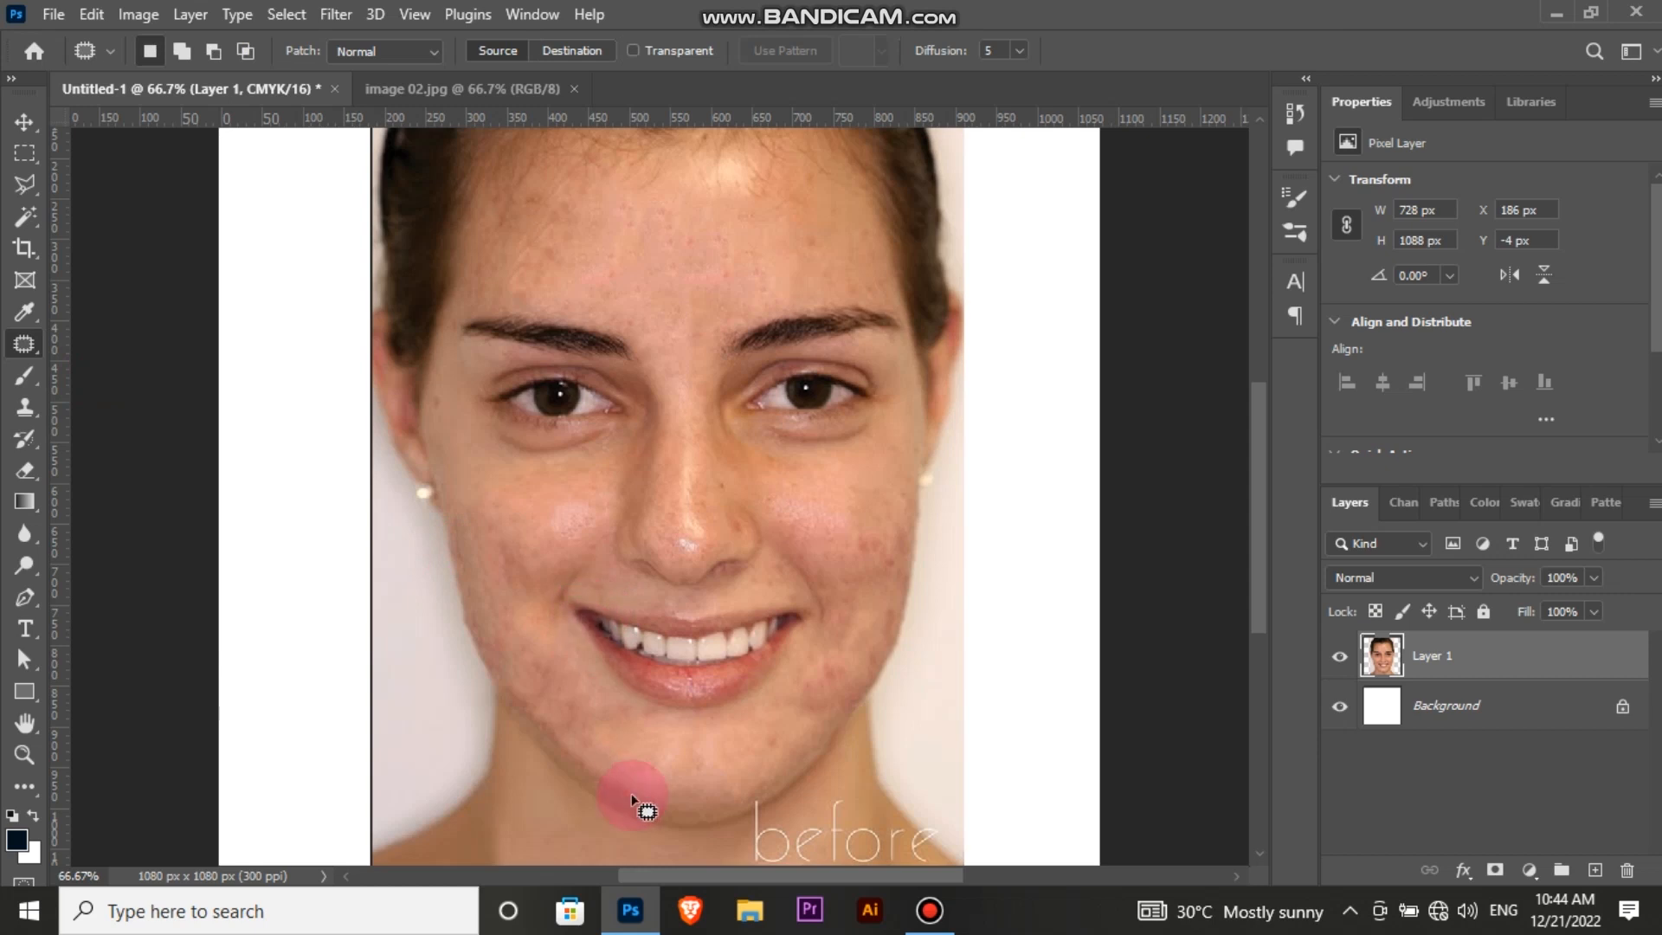
mouse_move(815, 722)
mouse_down()
mouse_move(844, 667)
mouse_move(809, 718)
mouse_move(817, 695)
mouse_move(792, 720)
mouse_move(764, 713)
mouse_move(791, 828)
mouse_move(891, 567)
mouse_move(809, 524)
mouse_up()
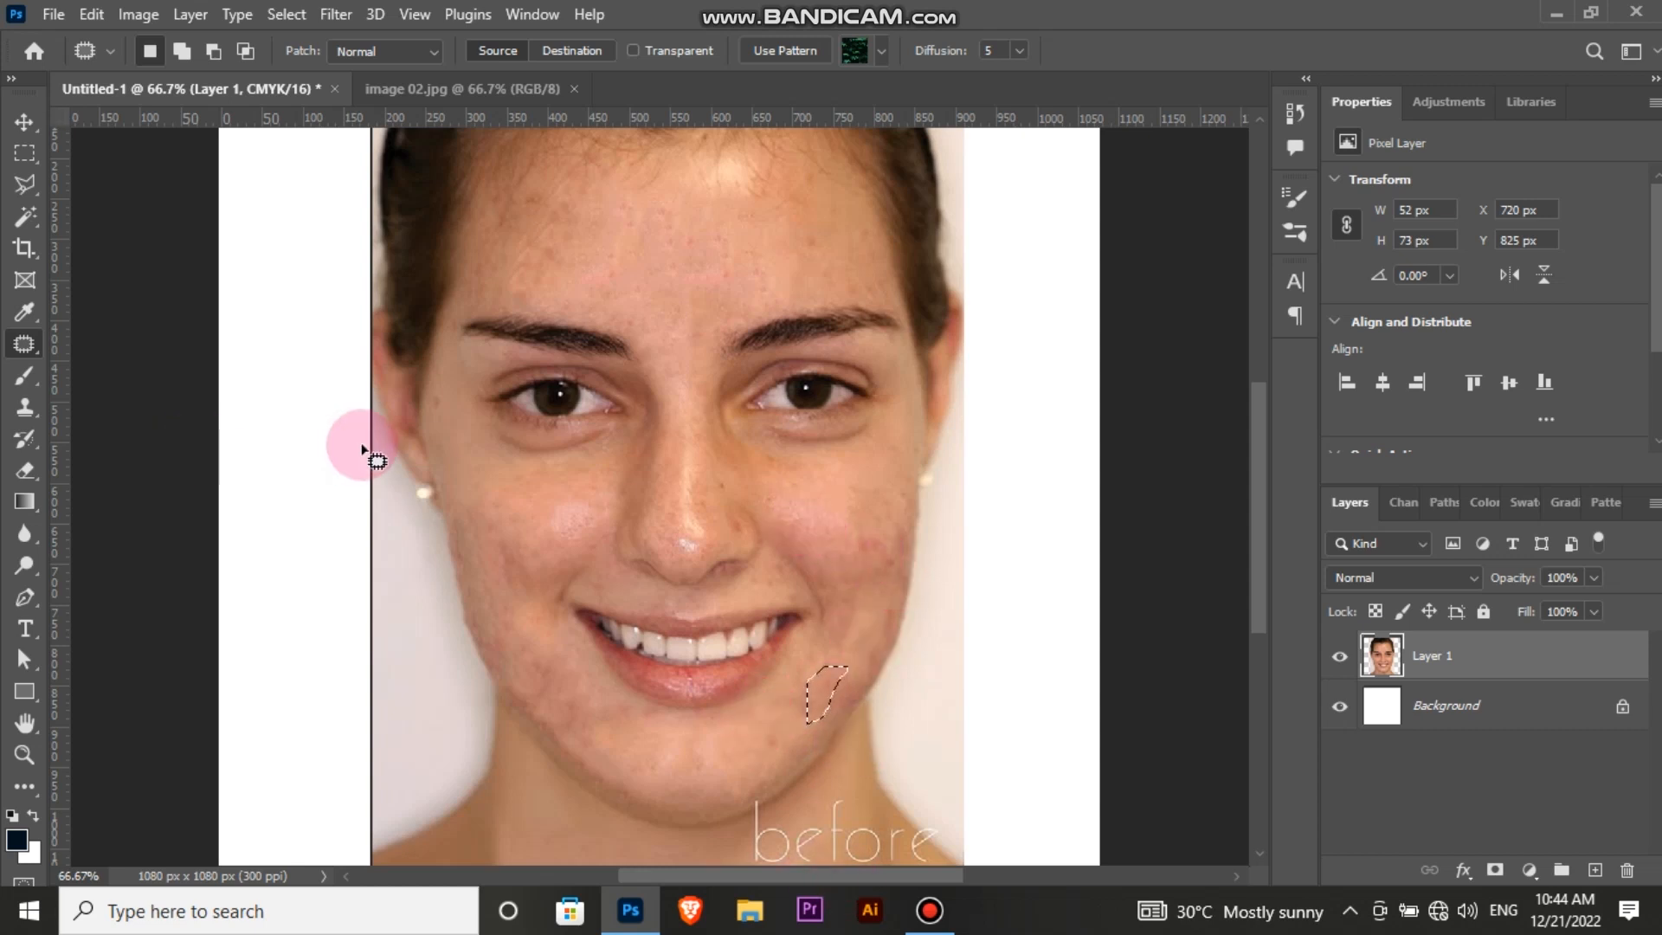
click(320, 443)
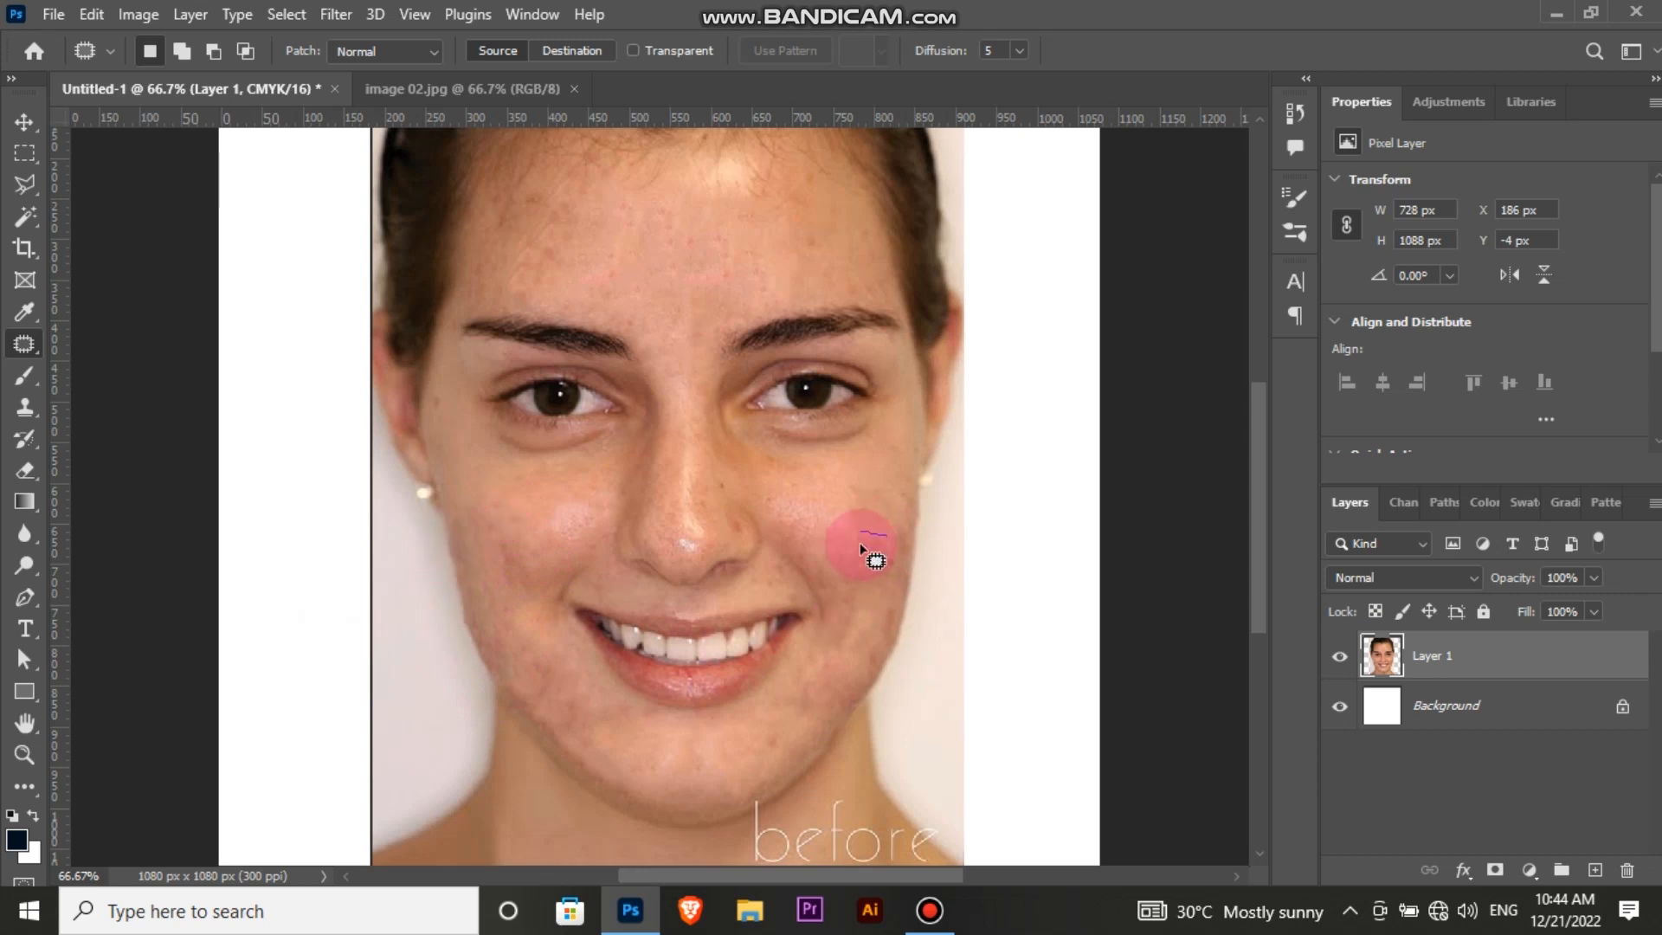
drag(875, 558, 869, 536)
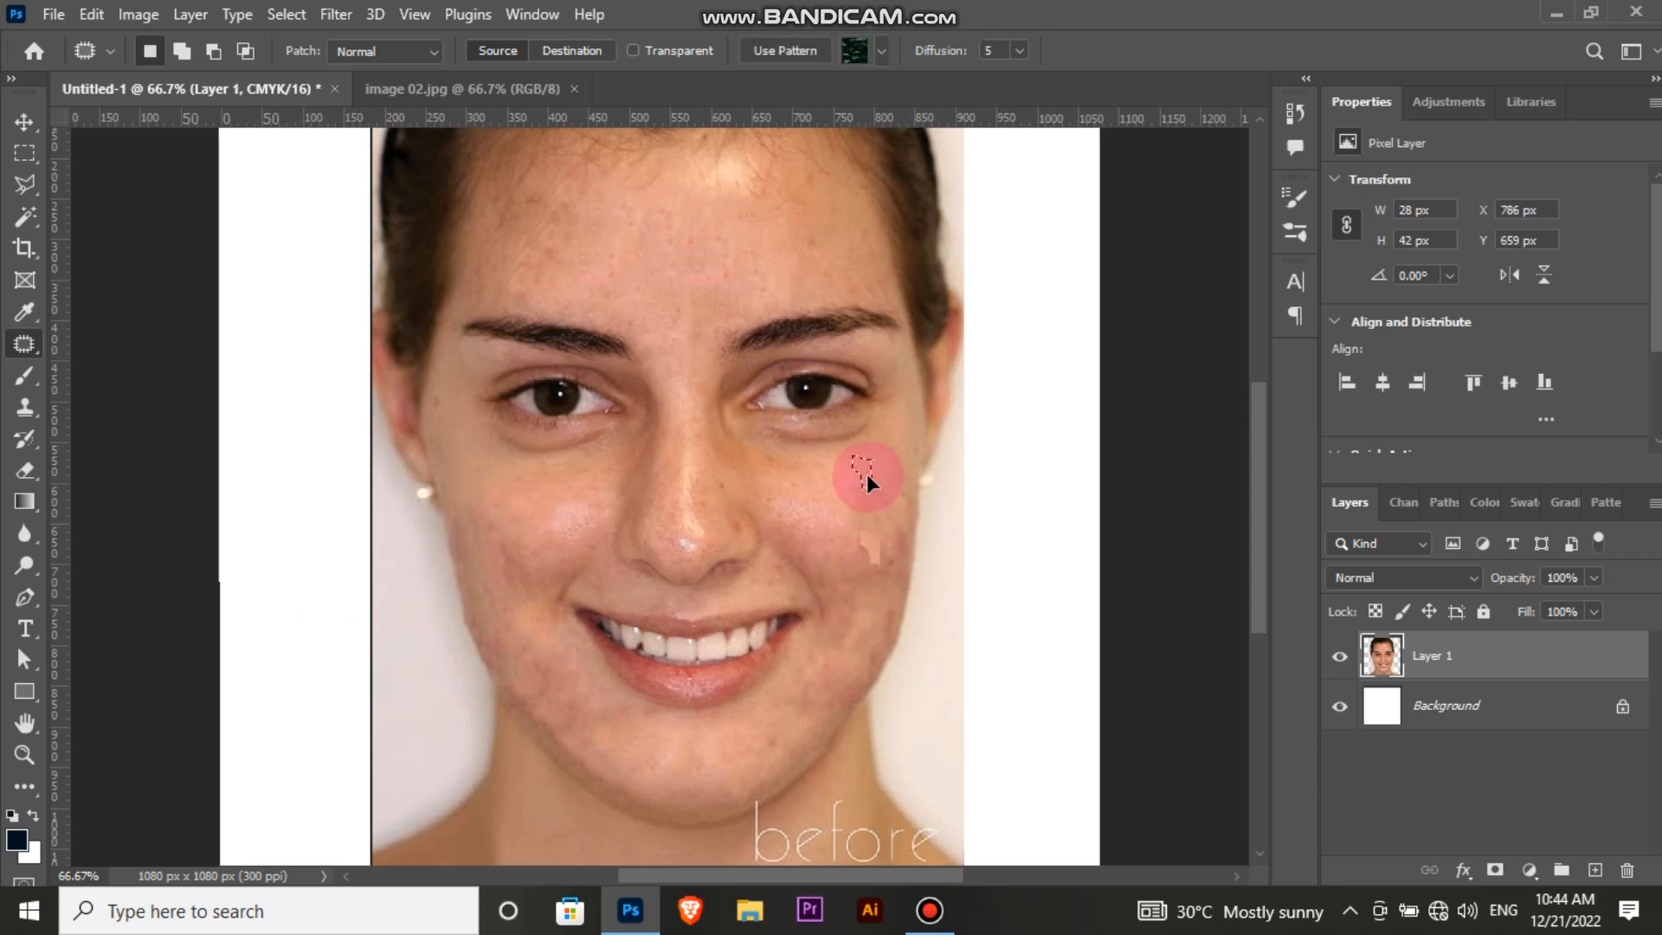
click(1028, 573)
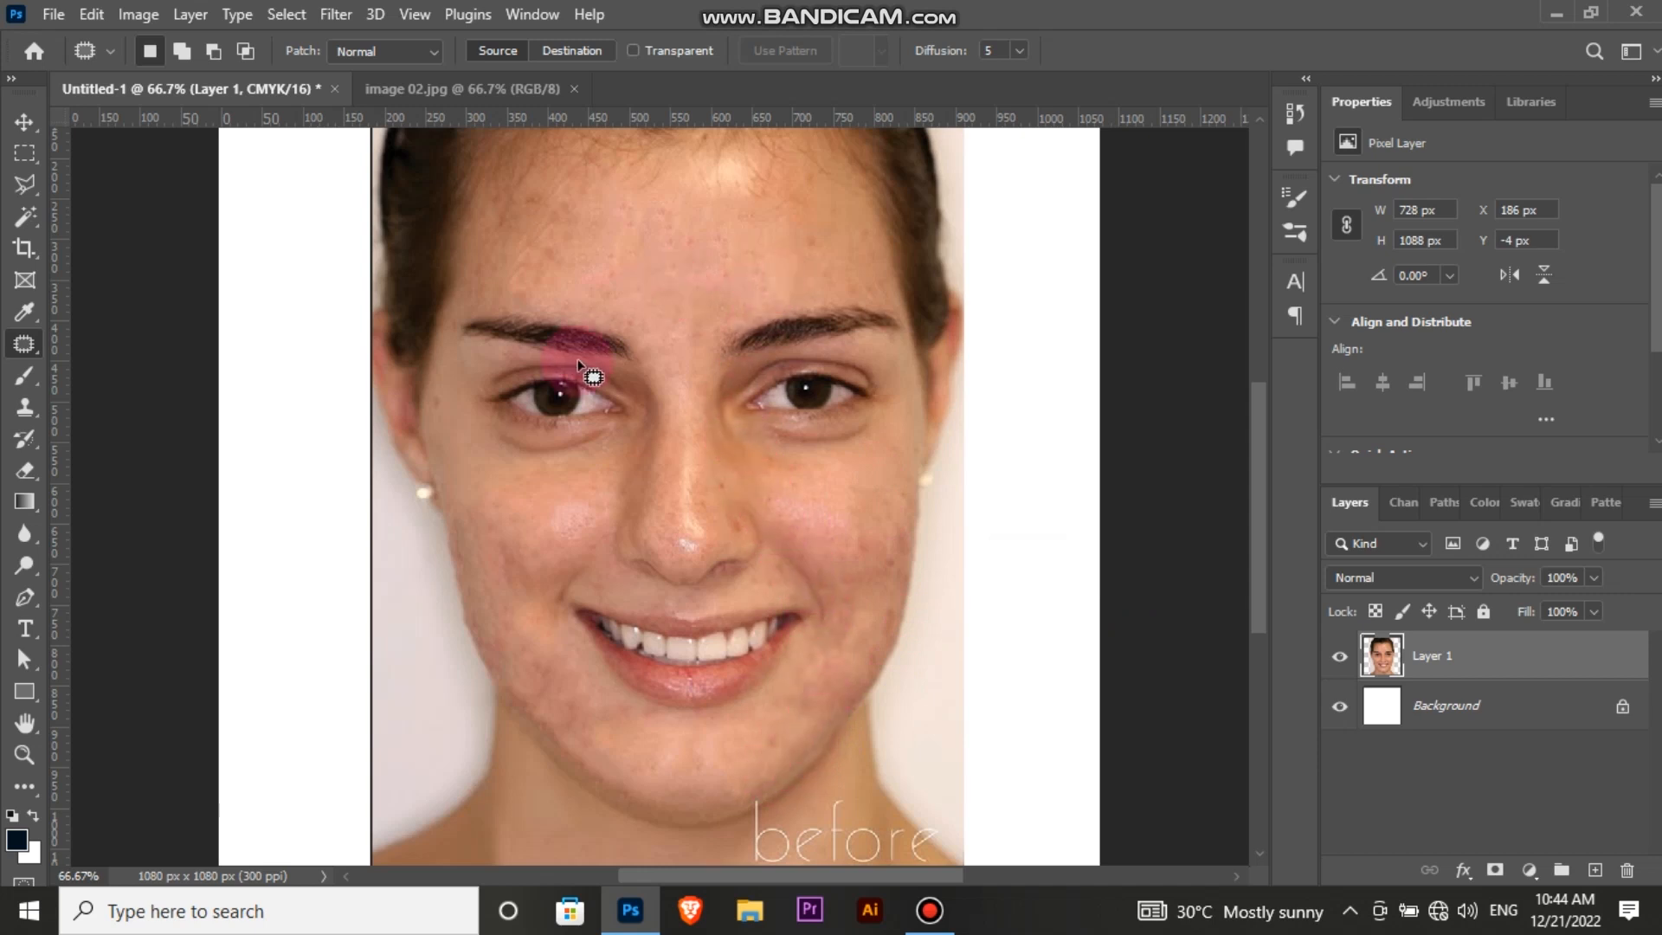
Patch the blemished skin on the forehead above the image-right eyebrow and on the outer image-left cheek
mouse_move(751, 243)
mouse_down()
mouse_move(642, 206)
mouse_move(597, 245)
mouse_move(712, 308)
mouse_move(762, 239)
mouse_move(733, 258)
mouse_move(766, 251)
mouse_up()
key(ctrl+d)
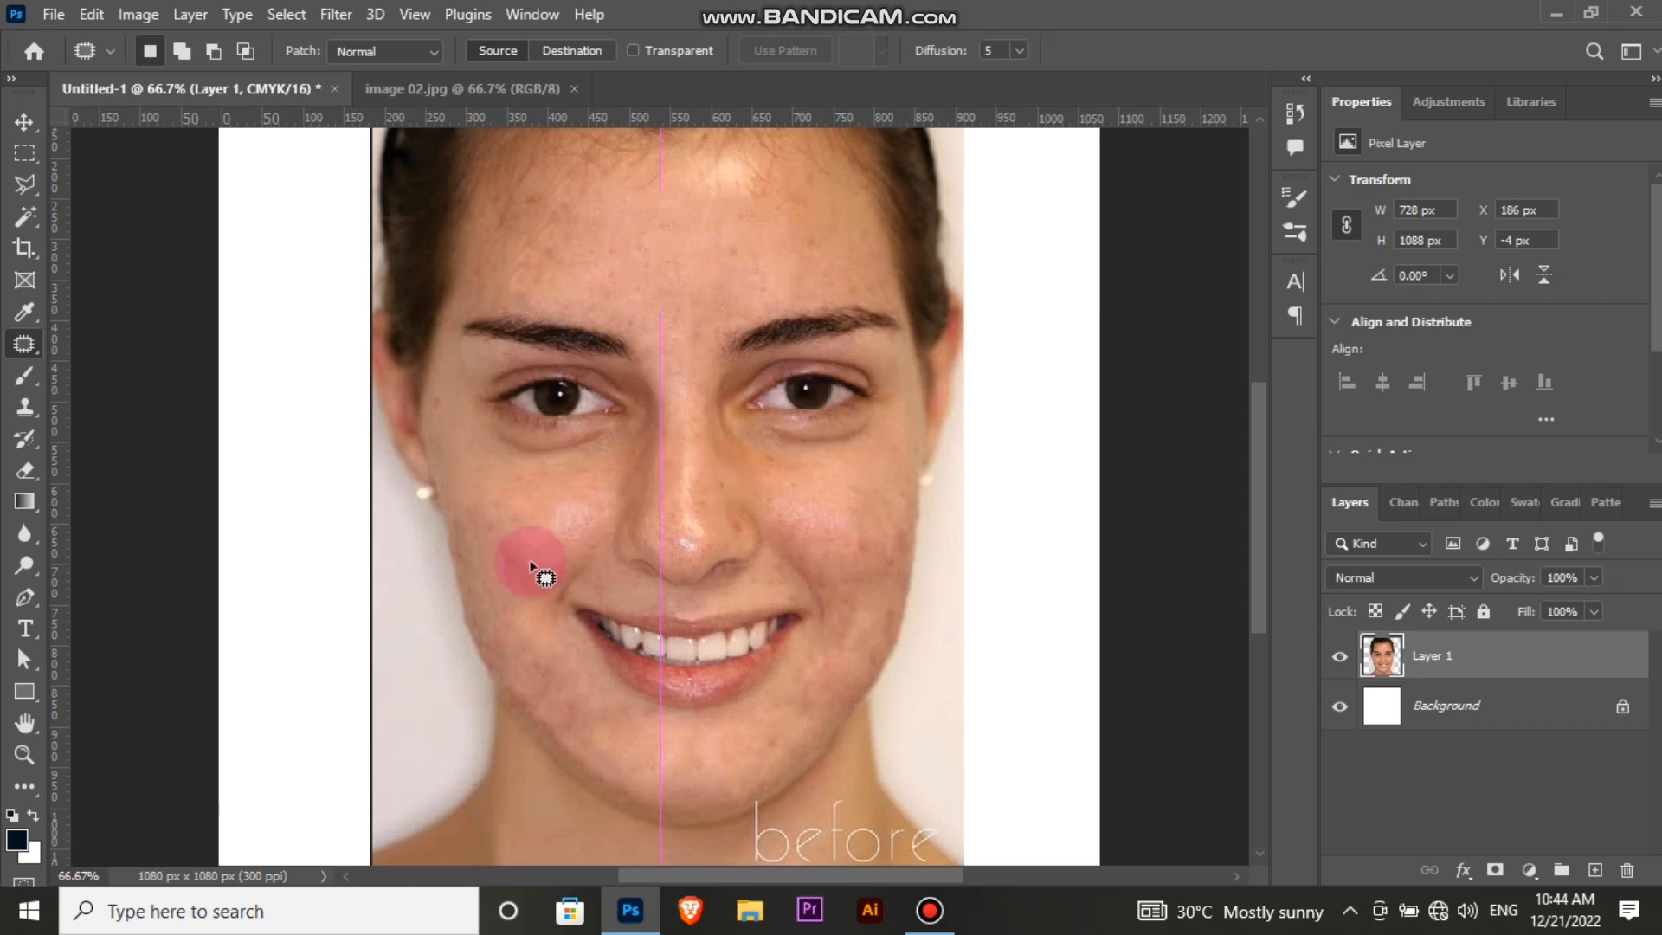
mouse_move(541, 565)
mouse_down()
mouse_move(531, 530)
mouse_move(471, 505)
mouse_move(488, 643)
mouse_move(507, 648)
mouse_move(527, 592)
mouse_move(507, 583)
mouse_move(557, 536)
mouse_up()
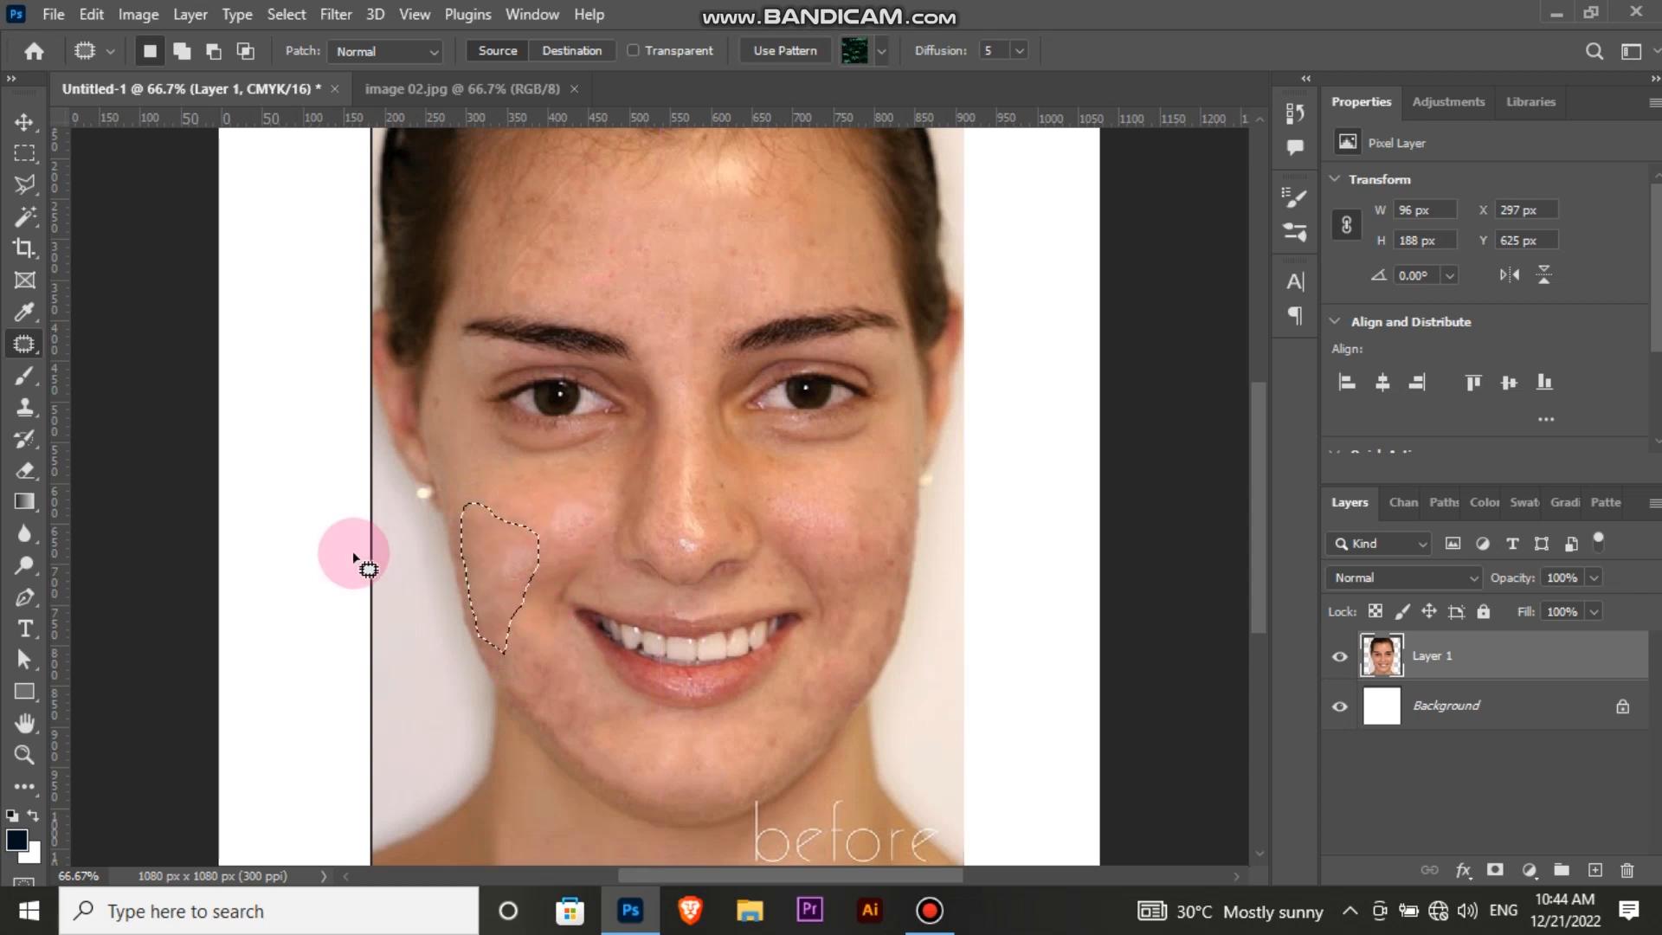
Clear the finished patch selection and use the Patch tool to replace the shiny highlights on both cheeks with more even skin
key(ctrl+d)
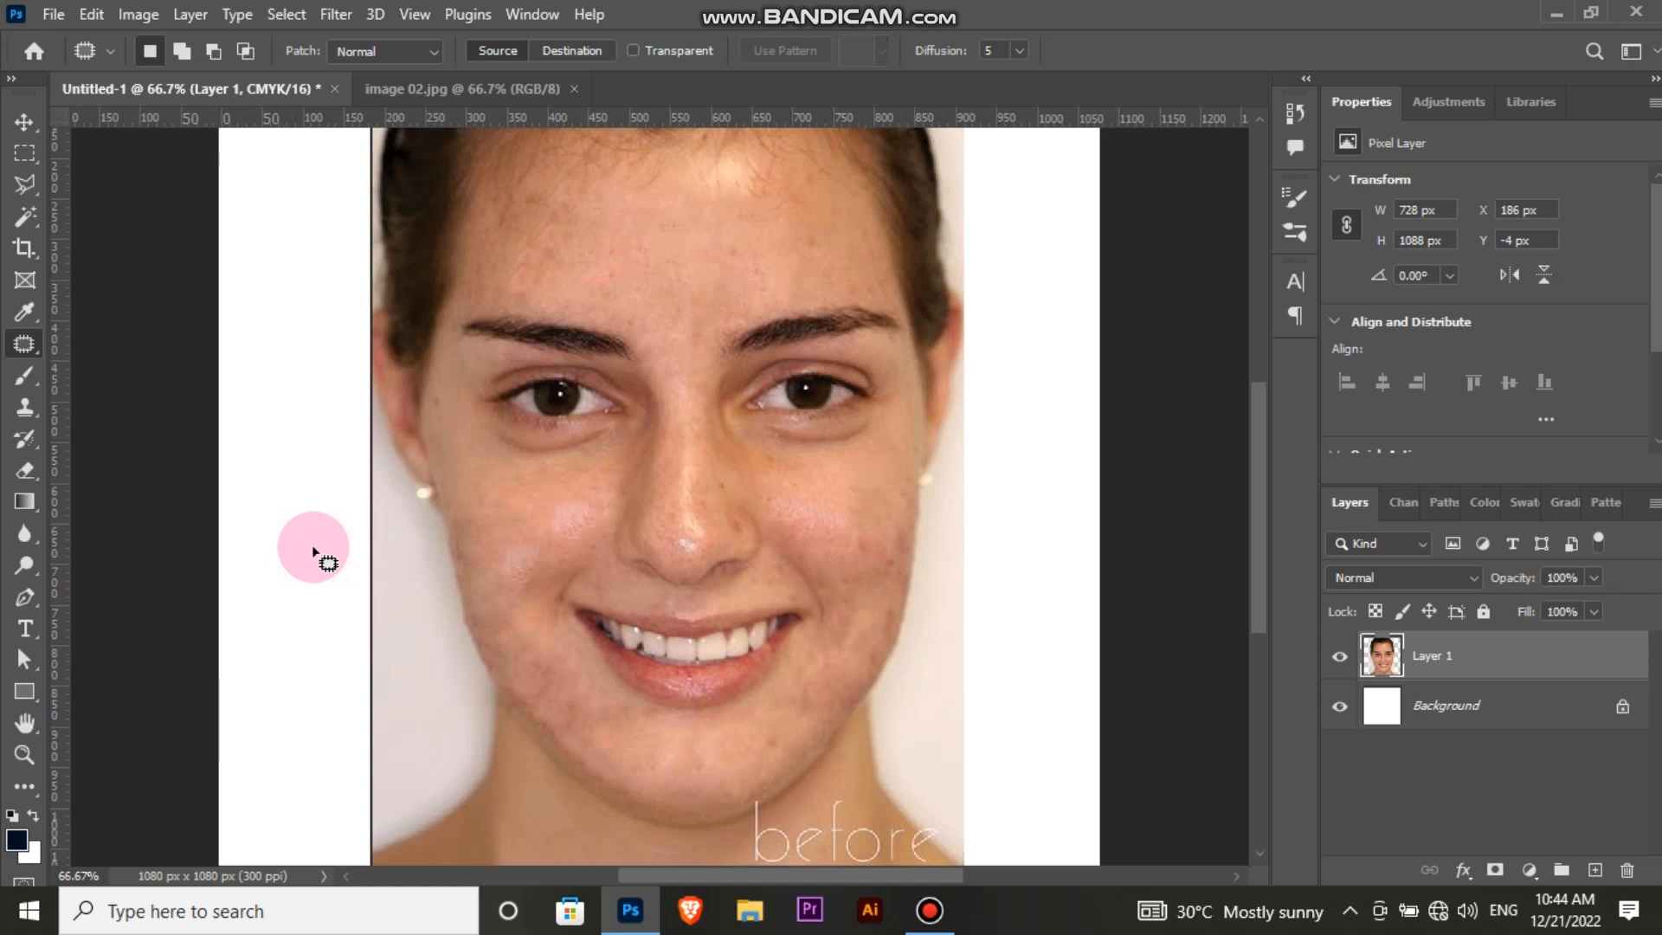
key(ctrl+shift+d)
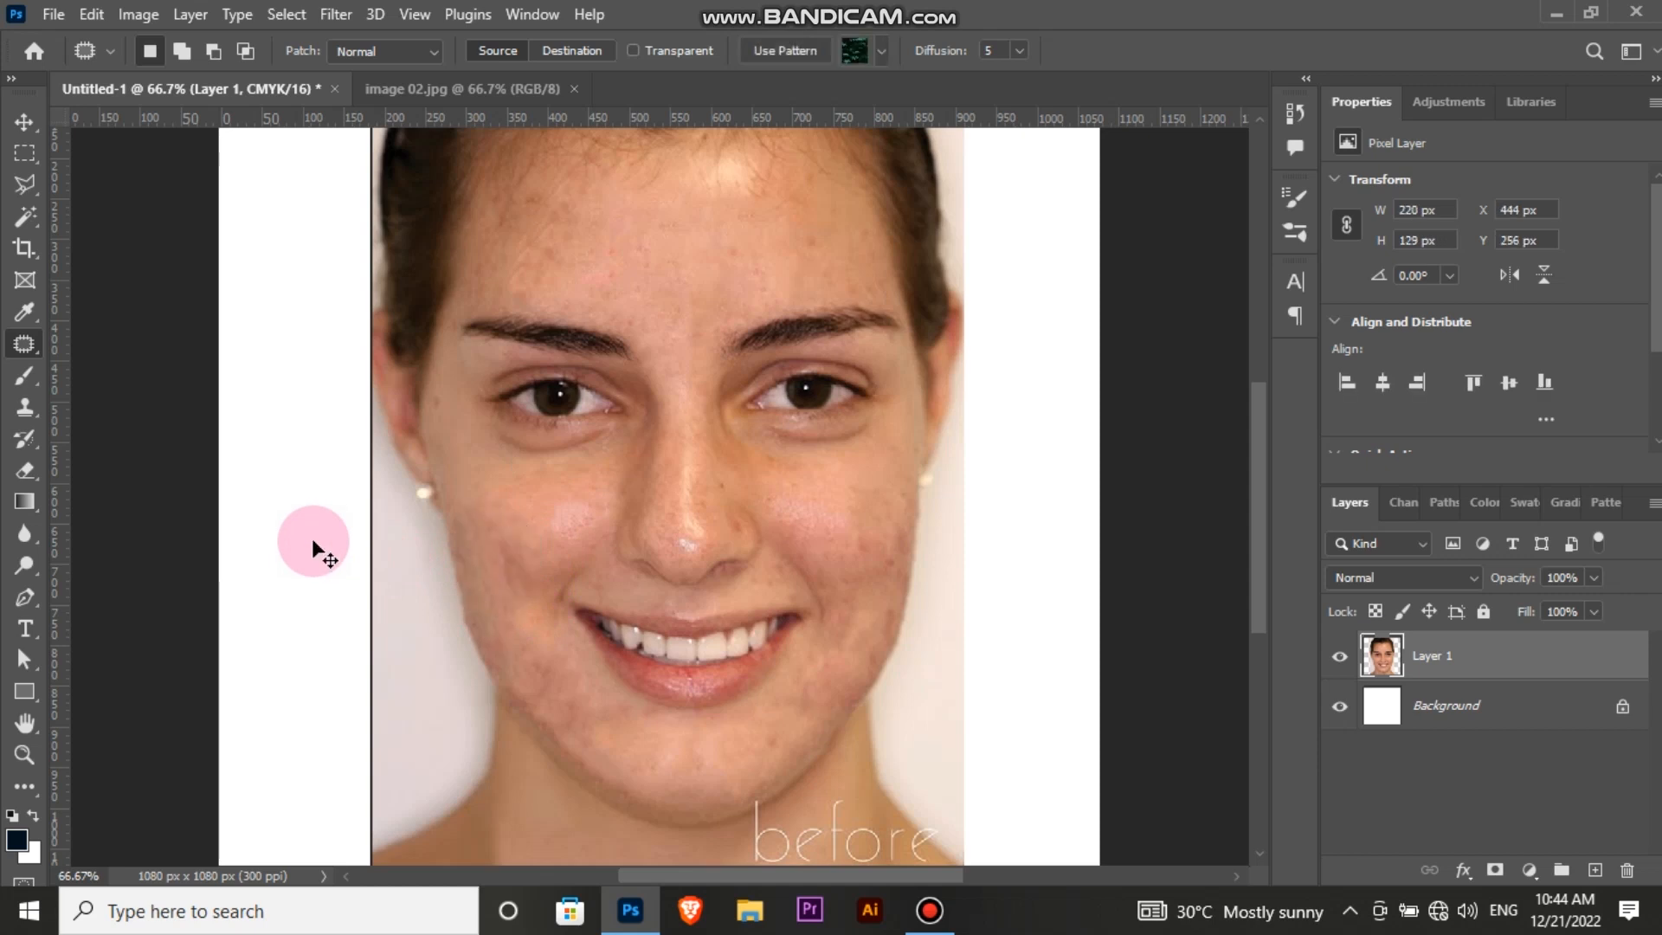
key(ctrl+d)
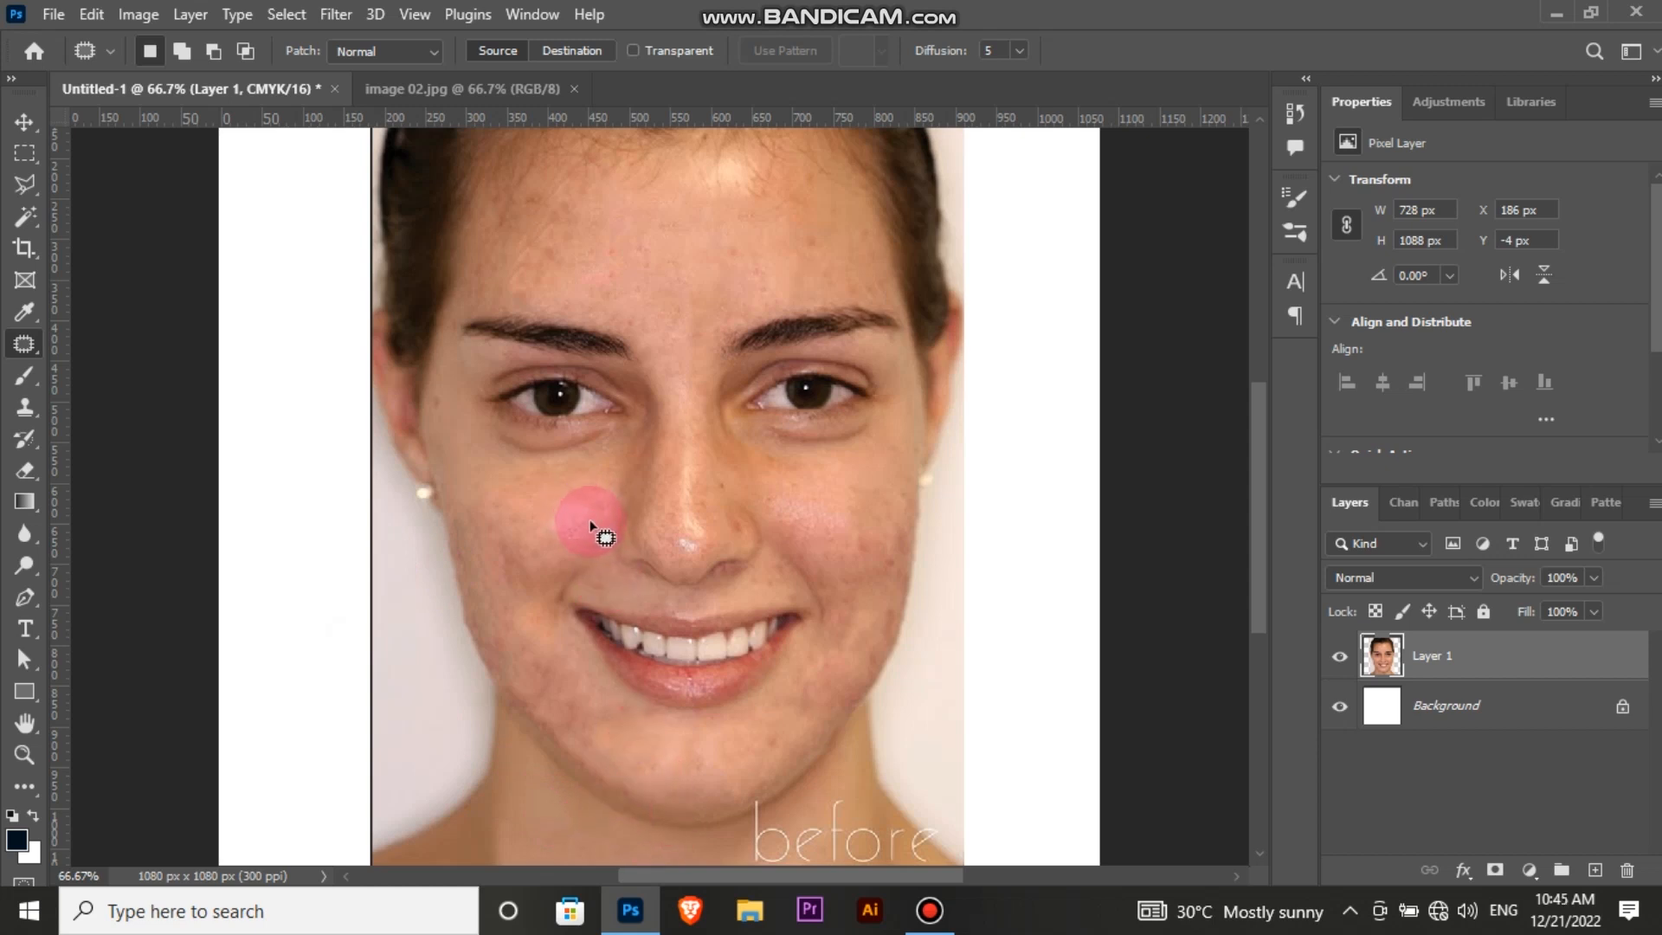
mouse_move(599, 490)
mouse_down()
mouse_move(548, 515)
mouse_move(602, 521)
mouse_up()
drag(513, 494, 371, 500)
click(836, 679)
mouse_move(777, 486)
mouse_down()
mouse_move(877, 554)
mouse_move(868, 573)
mouse_move(817, 556)
mouse_move(771, 507)
mouse_move(799, 488)
mouse_move(828, 540)
mouse_move(836, 511)
mouse_move(1049, 557)
mouse_up()
click(814, 542)
click(700, 579)
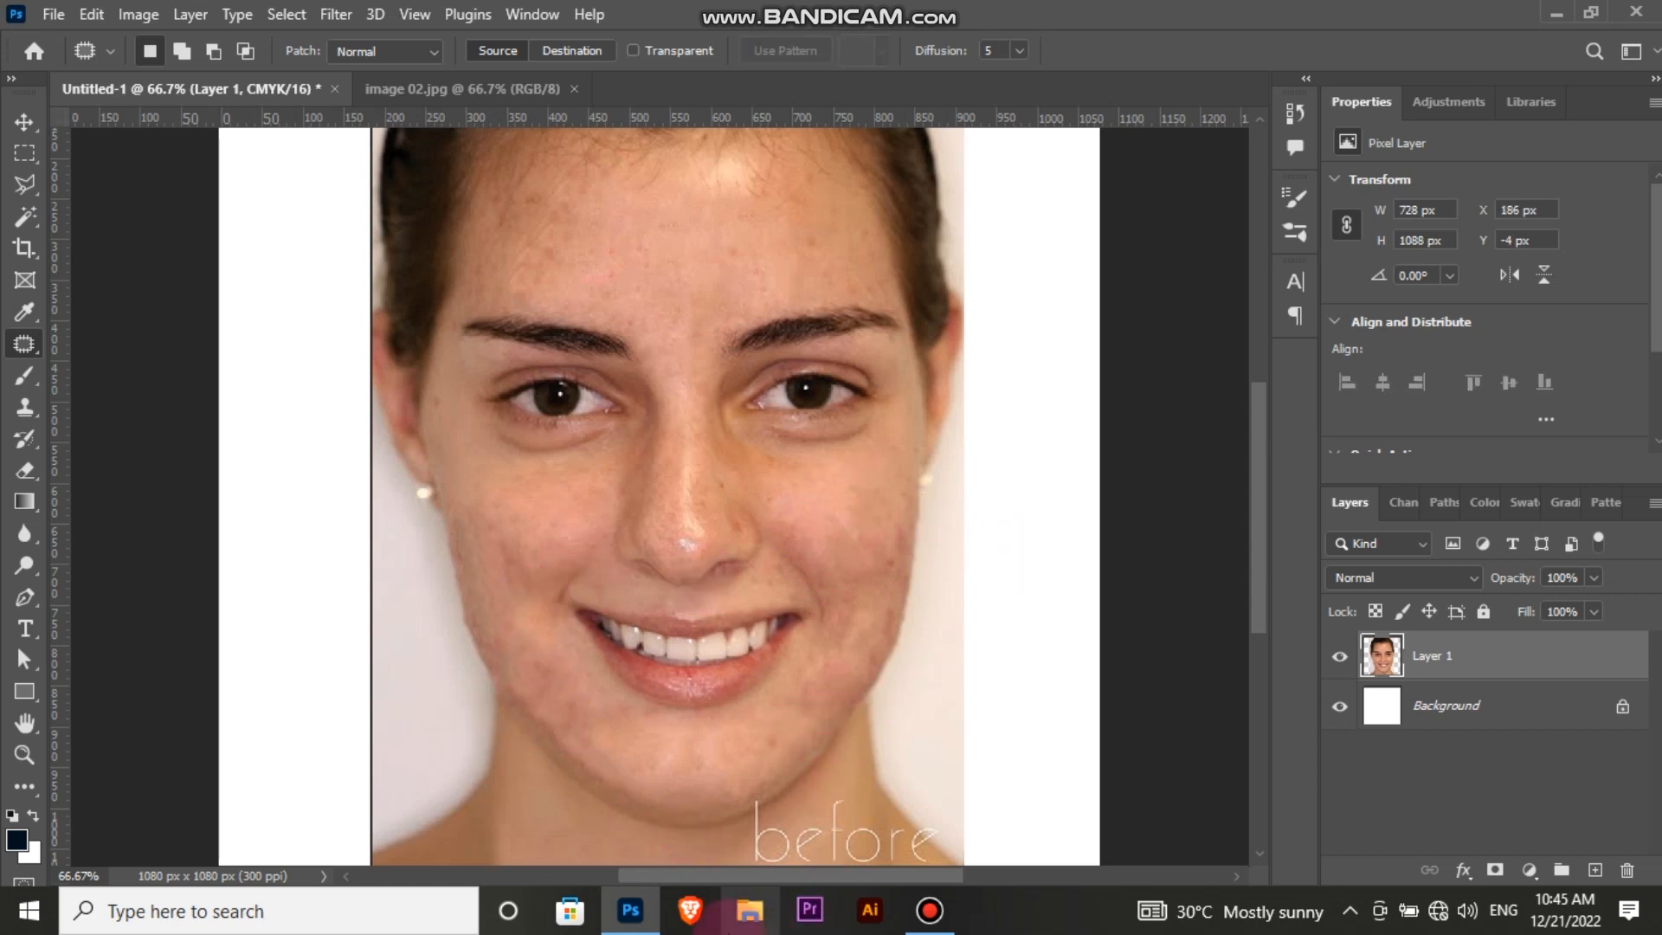
Examine the patched skin across the whole portrait
key(ctrl+minus)
key(ctrl+minus)
key(ctrl+minus)
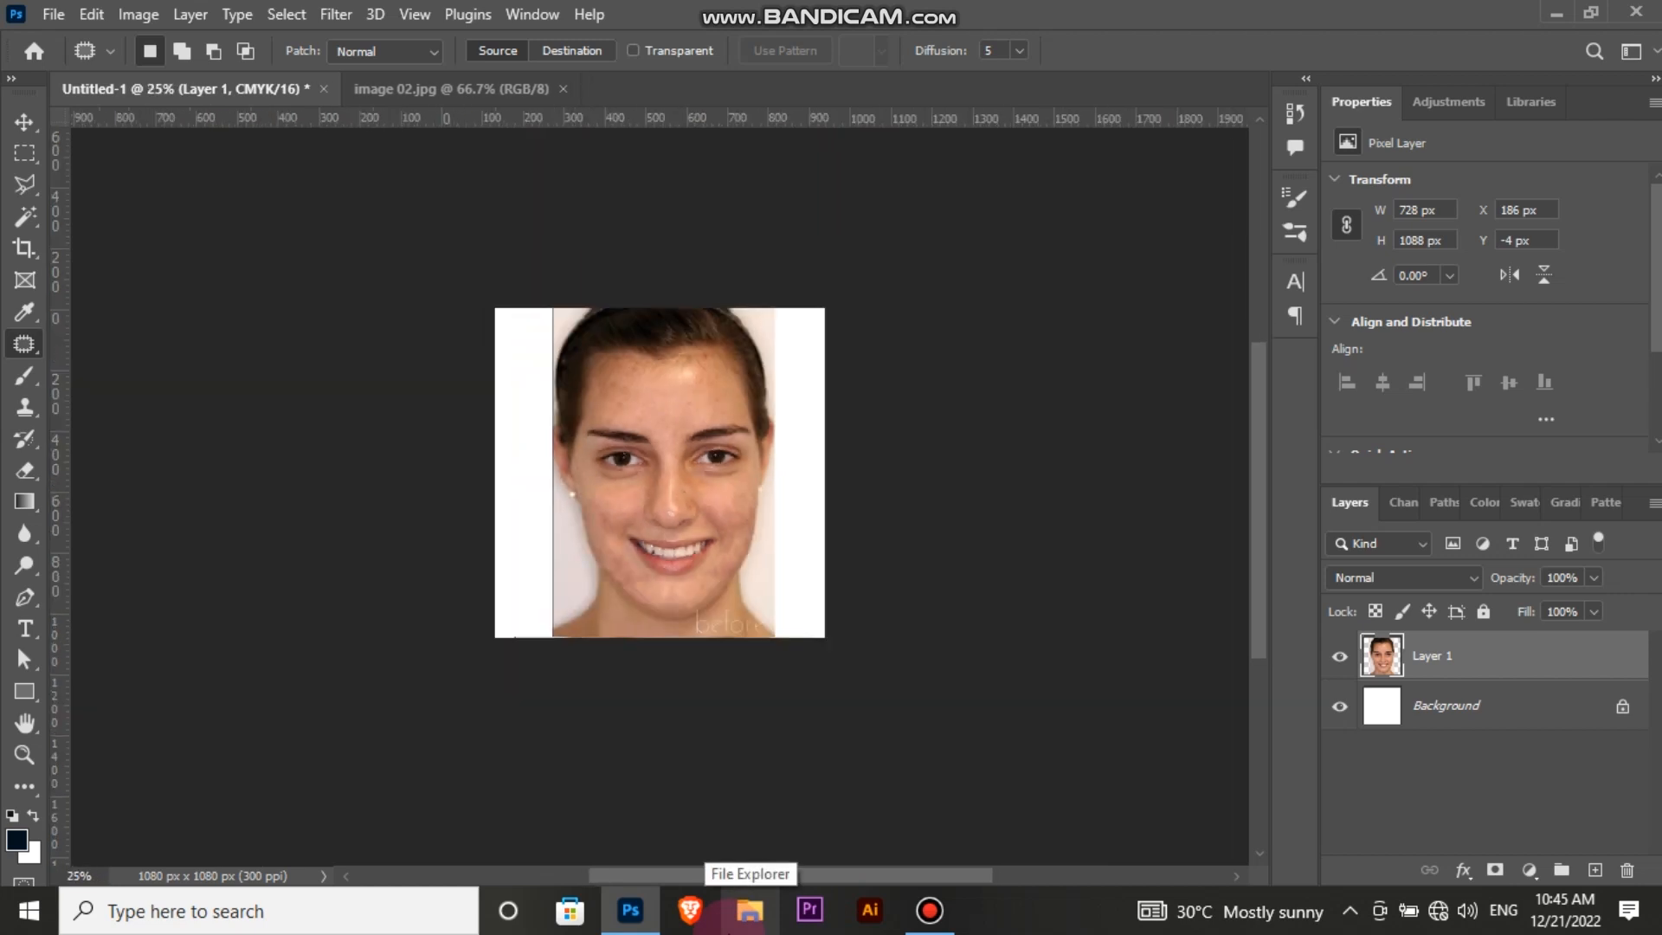
key(ctrl+plus)
key(ctrl+plus)
key(ctrl+plus)
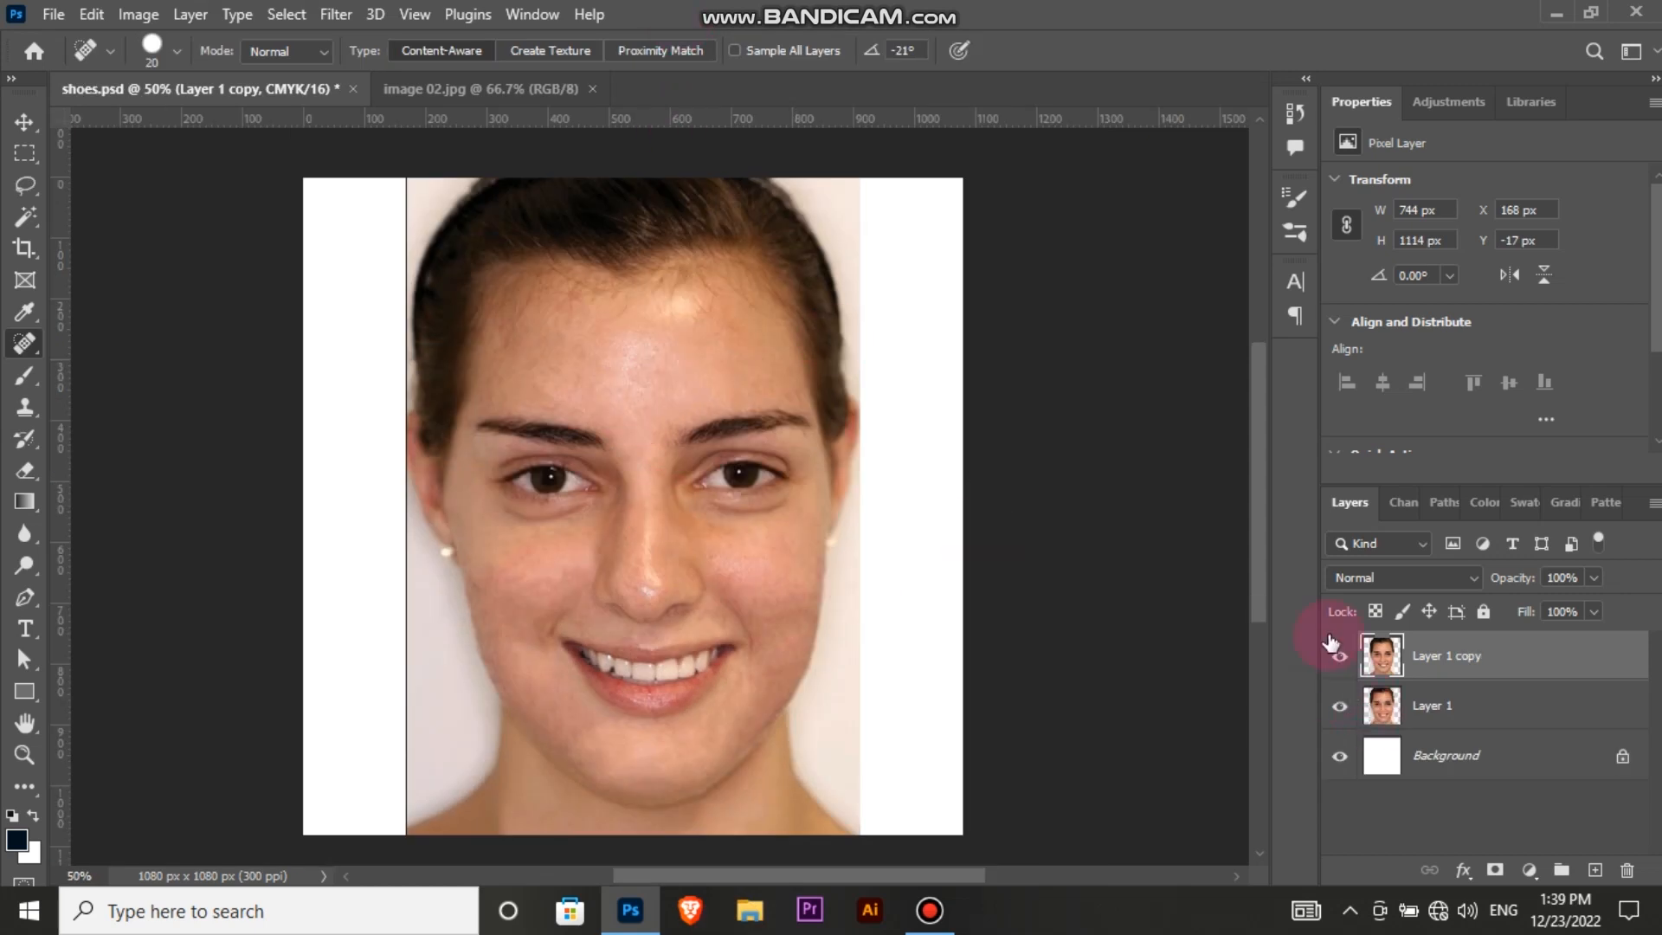
Compare the retouched face with the original by toggling the visibility of Layer 1 copy, leaving it shown
click(1340, 660)
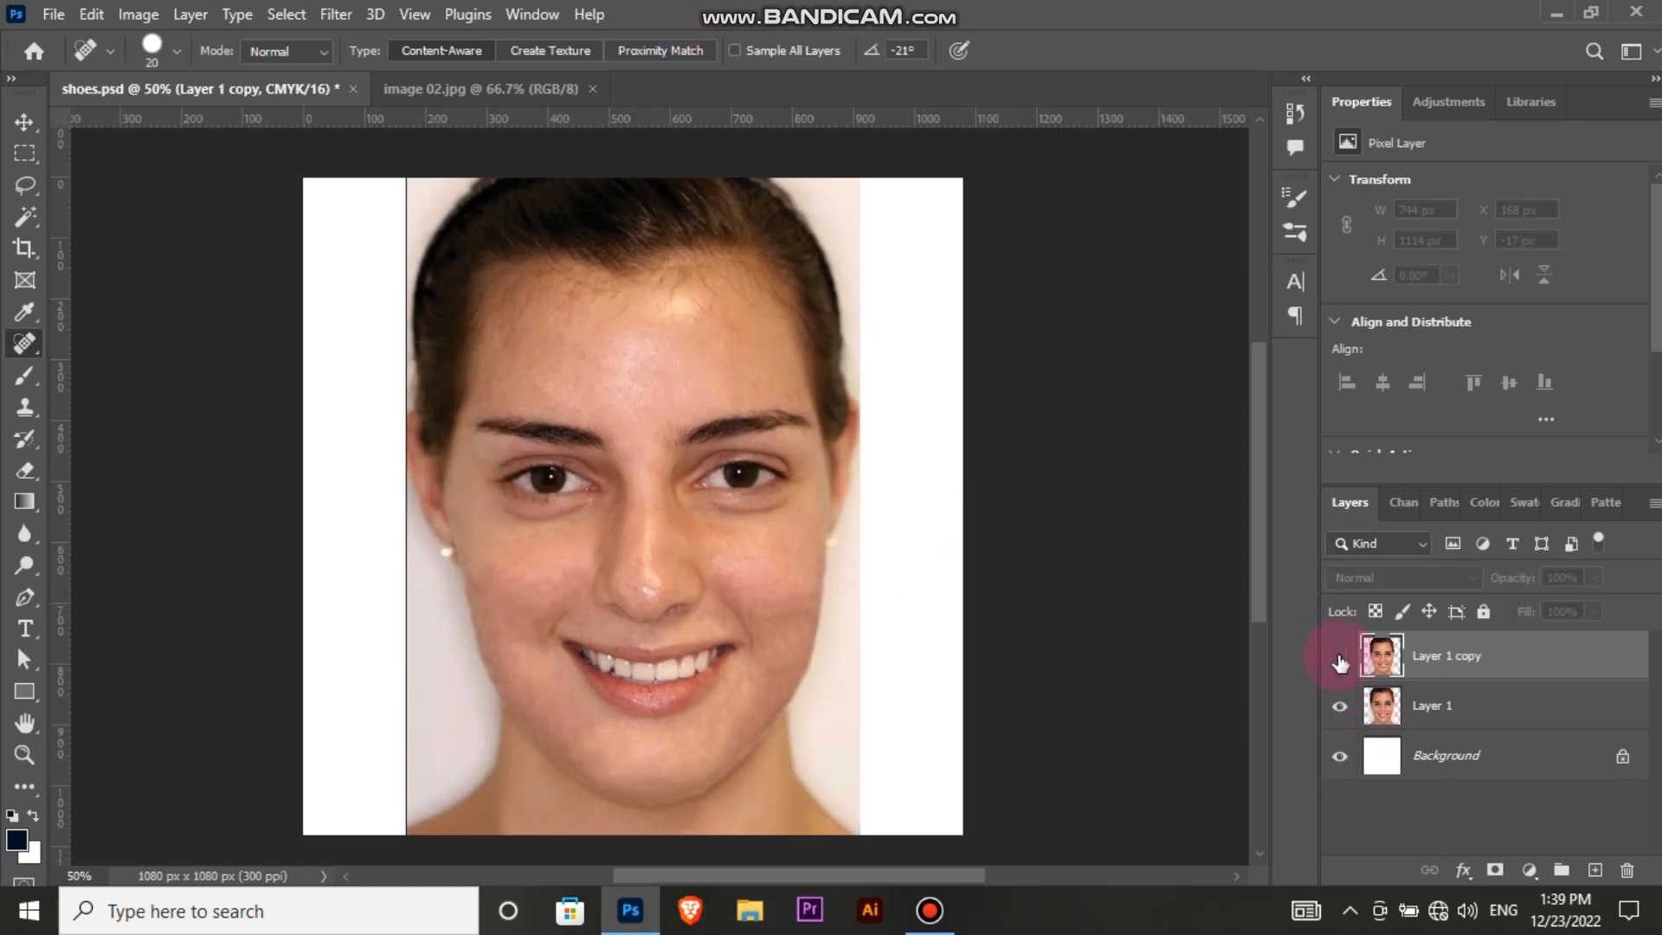
click(1340, 659)
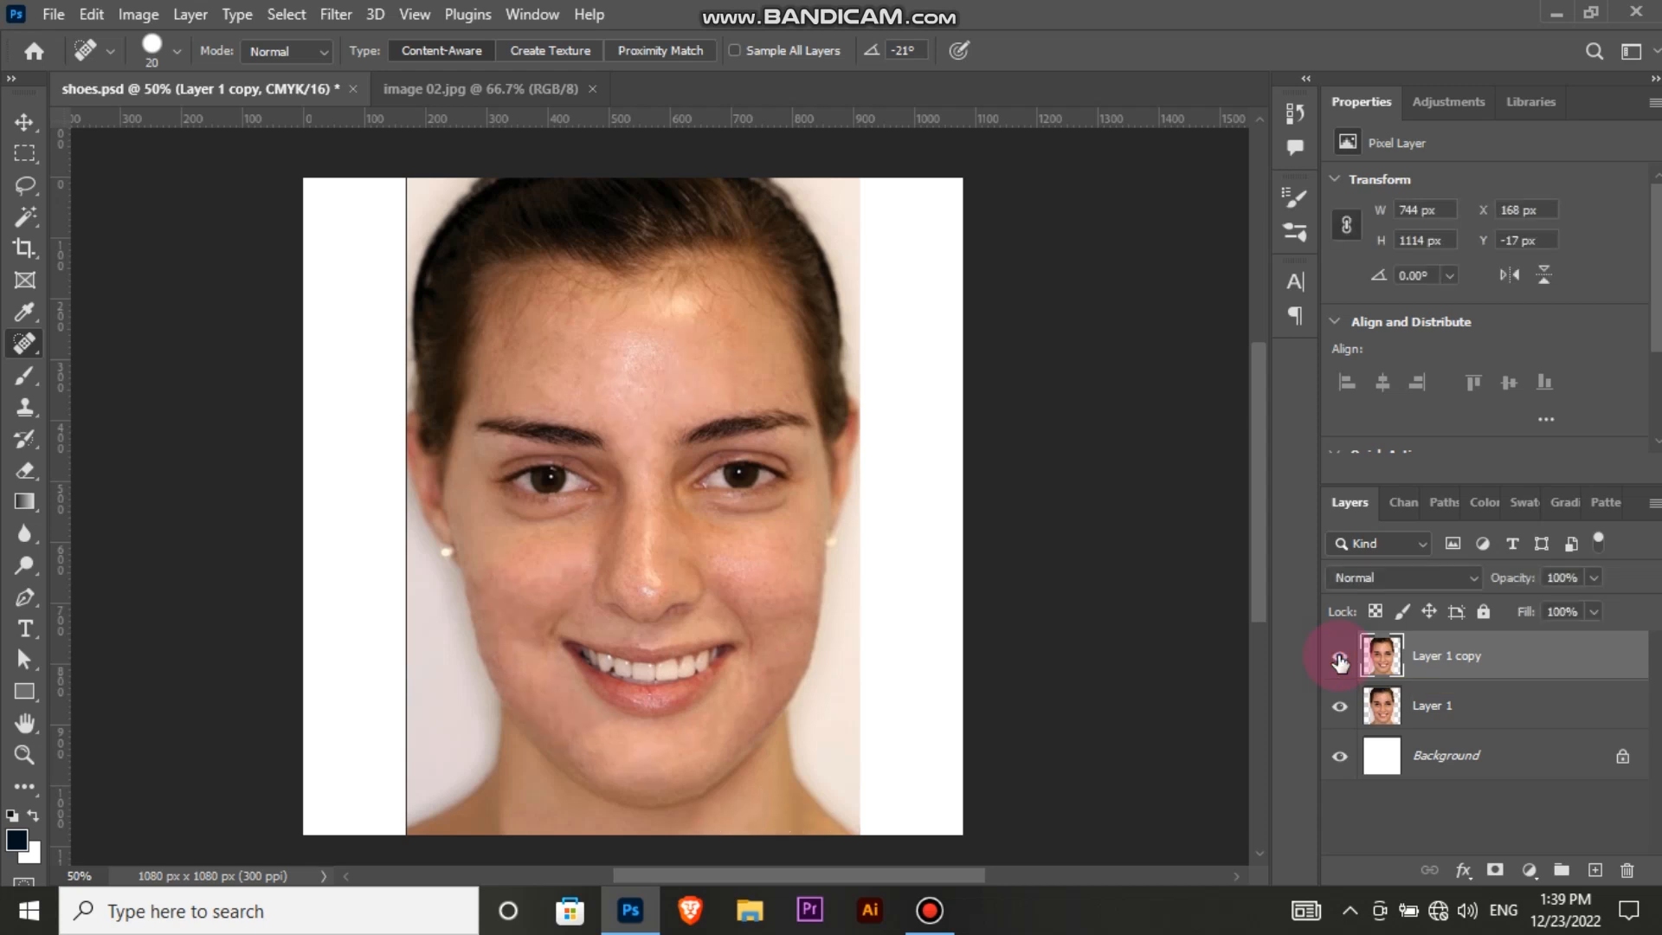
click(1339, 660)
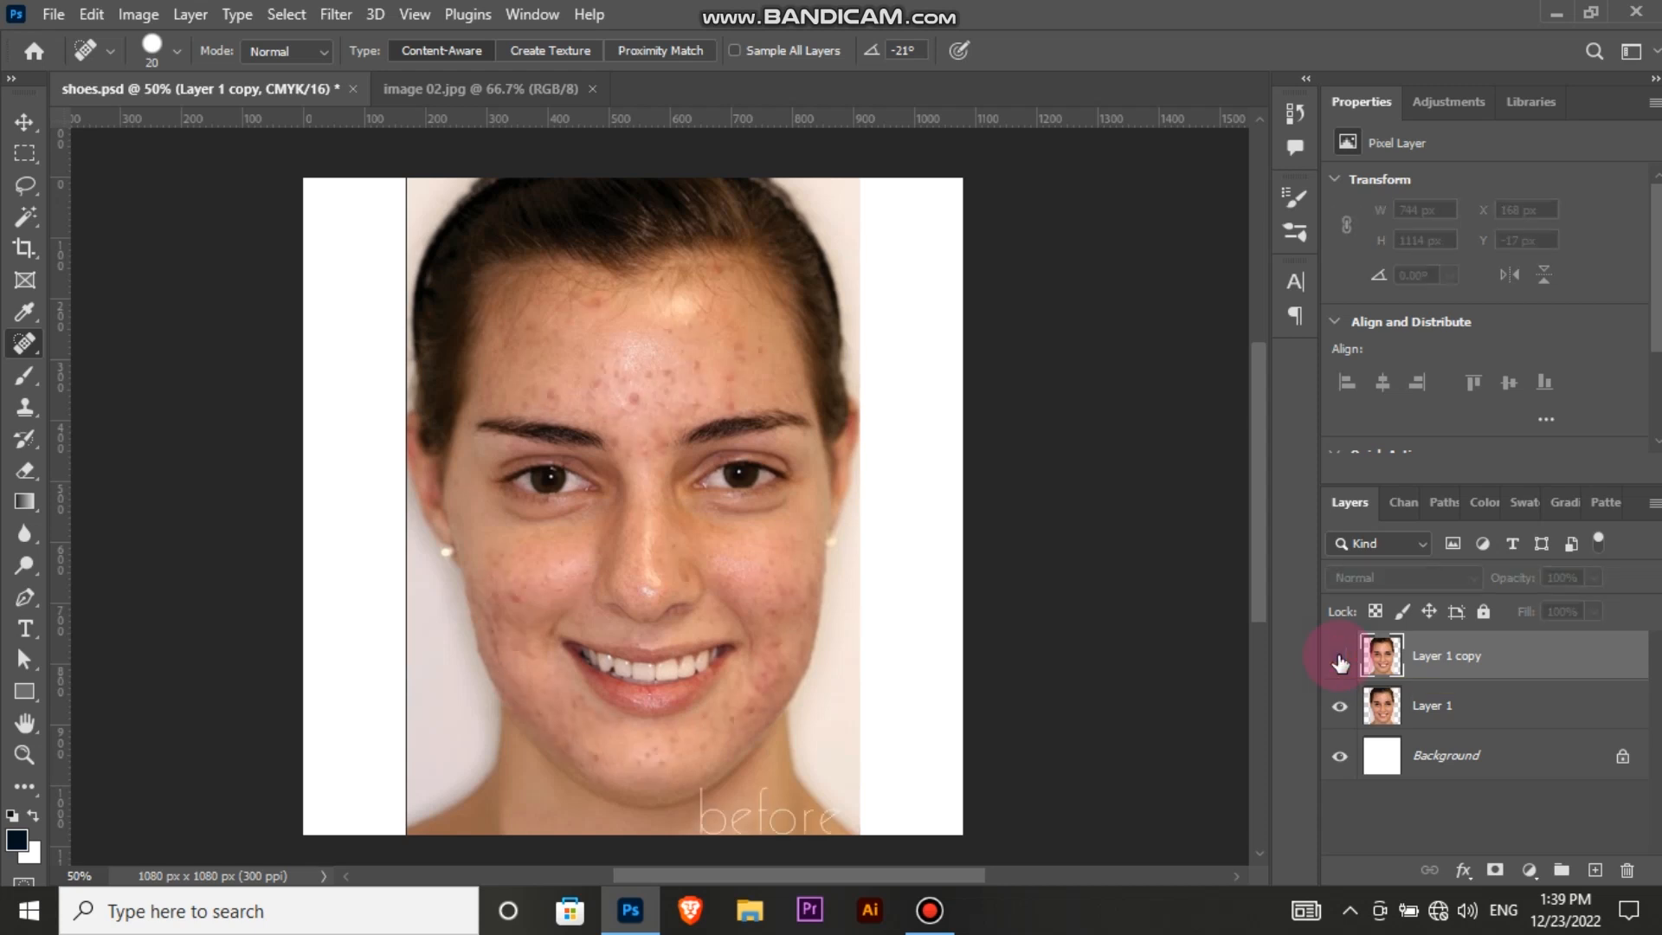
click(1339, 660)
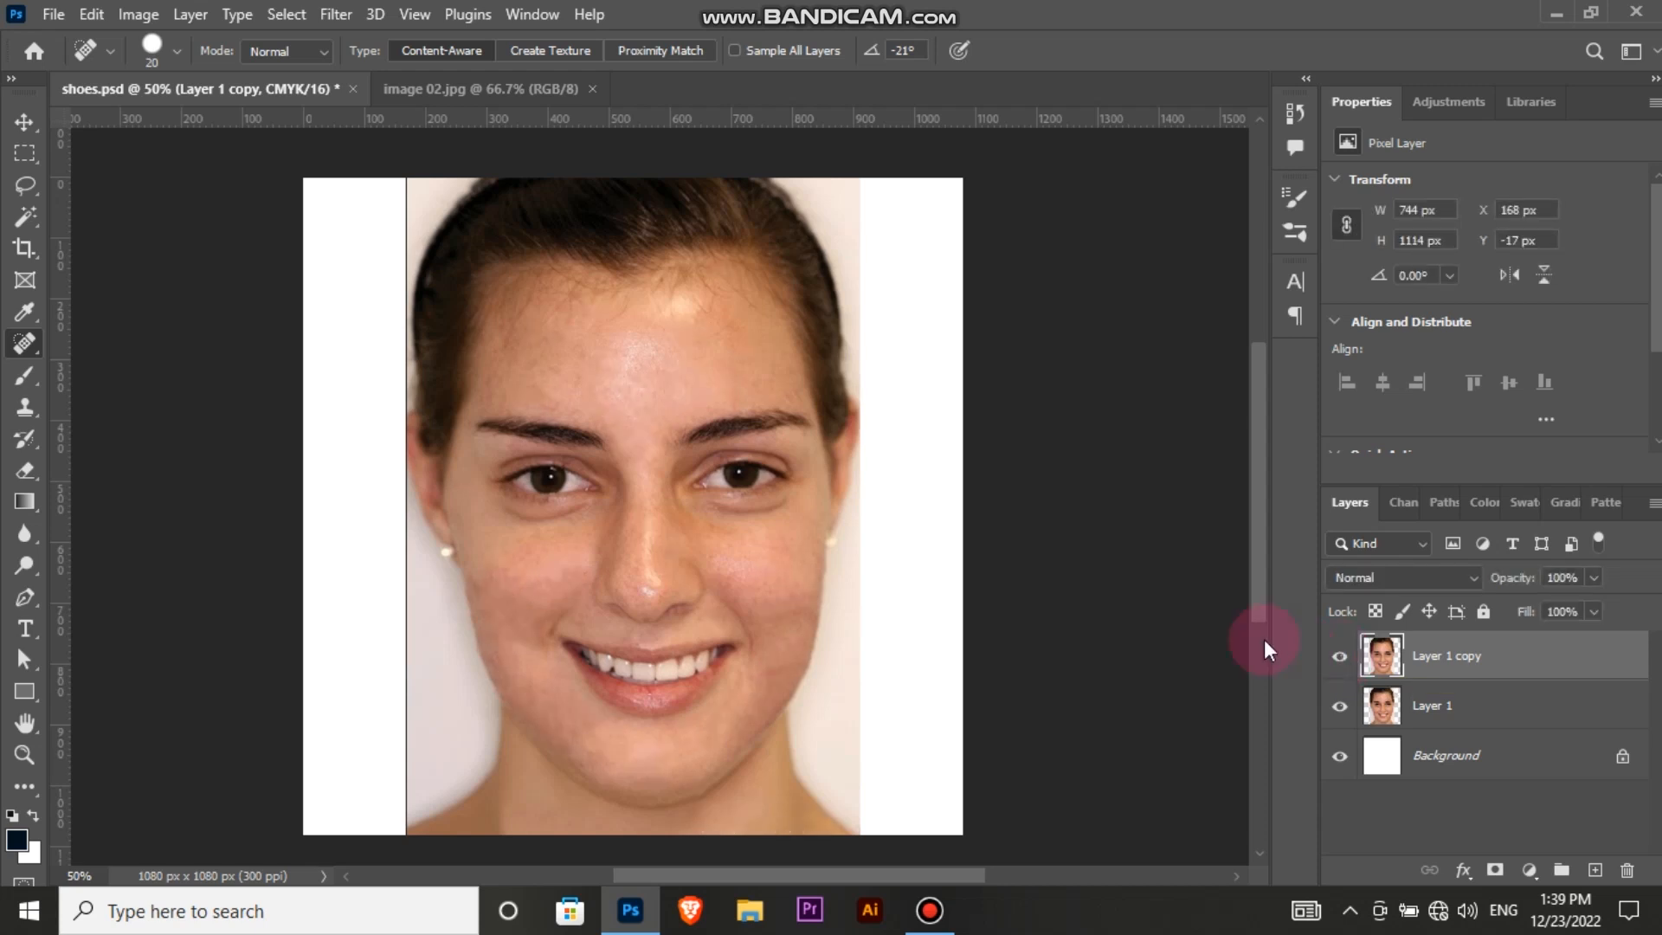